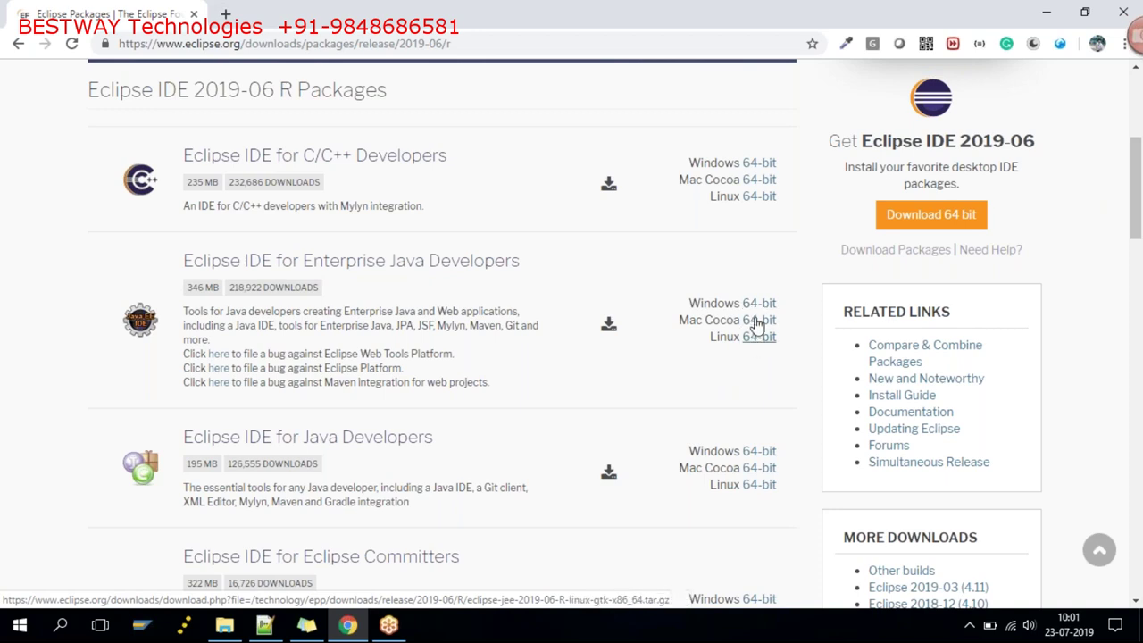
Step: Download the Windows 64-bit package of Eclipse IDE for Enterprise Java Developers, eclipse-jee-2019-06-R-win32-x86_64.zip, from the offered mirror
left_click(758, 305)
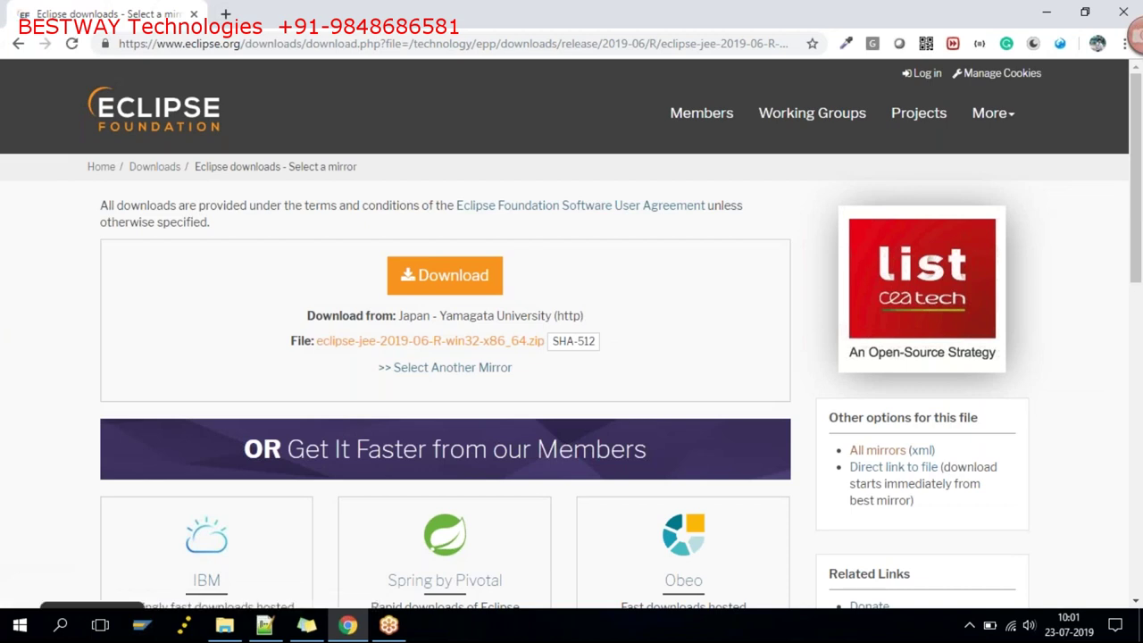
left_click(452, 345)
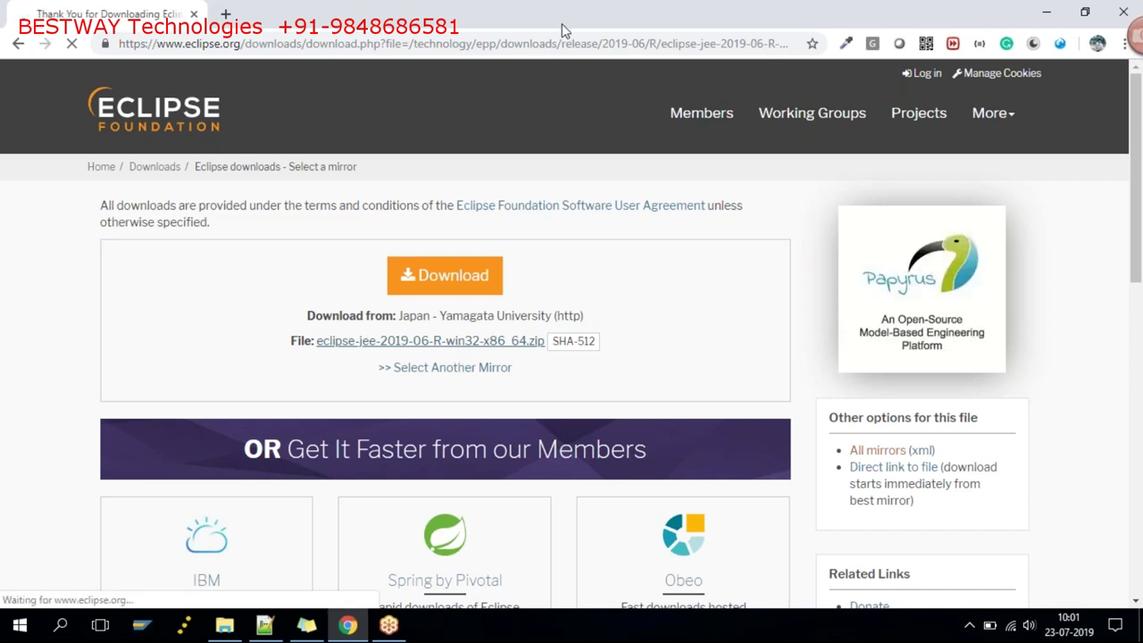
Step: Copy the Eclipse download page's address onto a new line below item 2 of notes.txt in Notepad++ and save the file
left_click(580, 43)
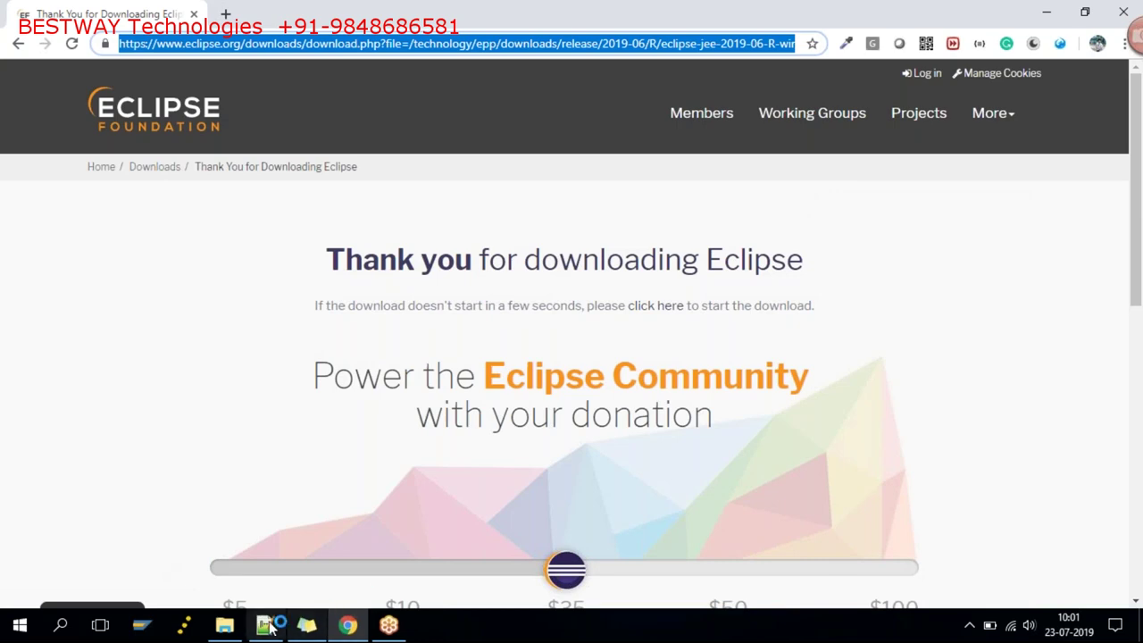
mouse_move(262, 627)
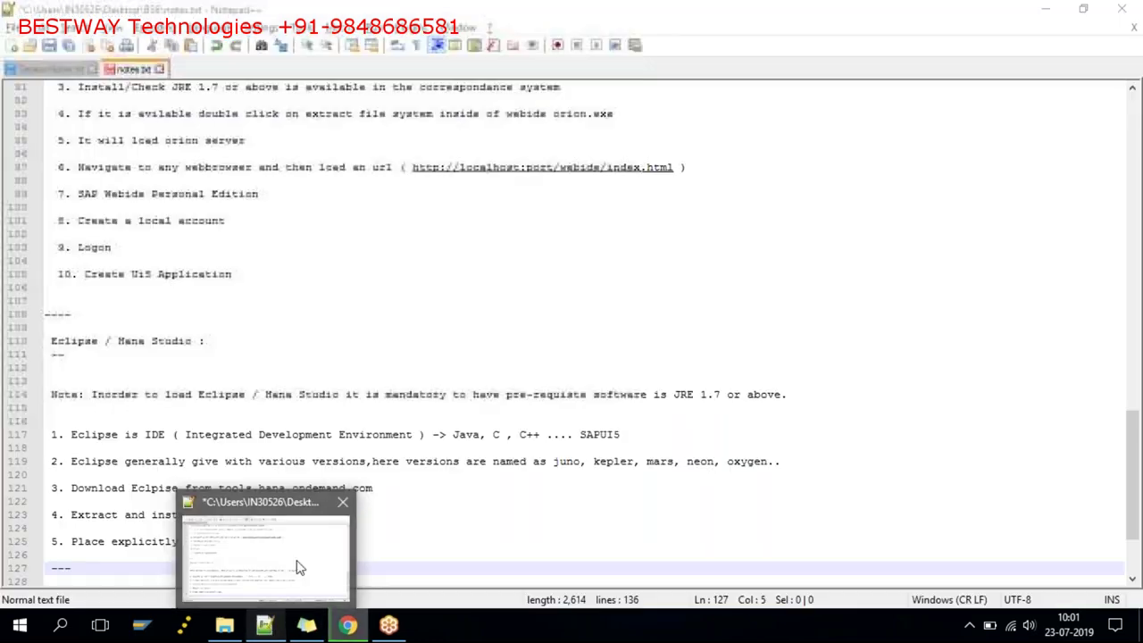
left_click(299, 561)
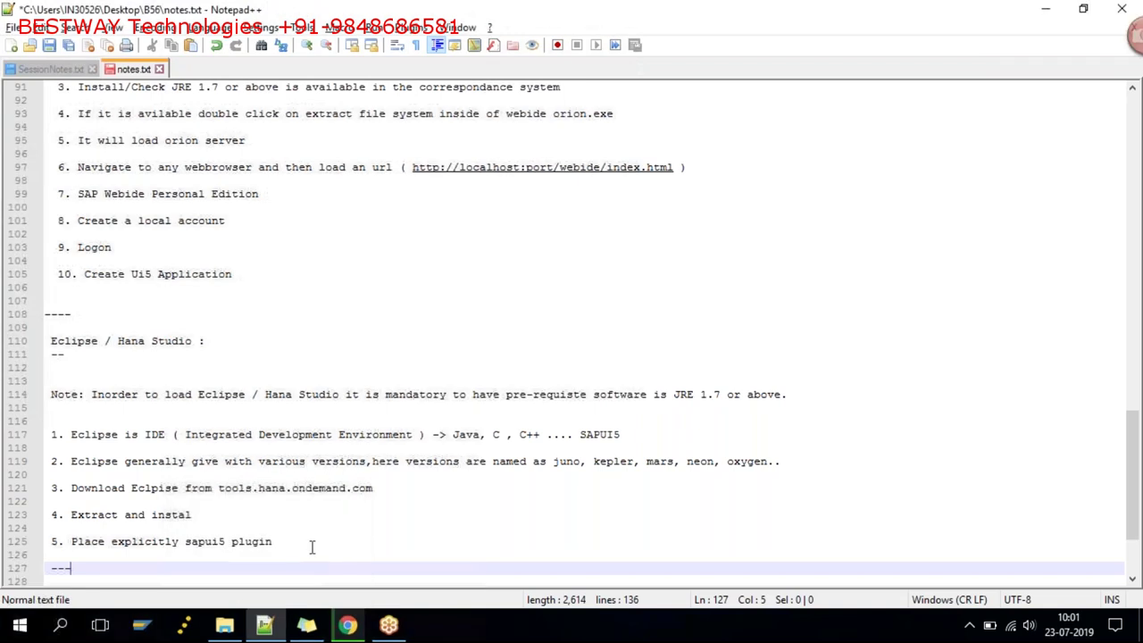
left_click(807, 458)
key("Return")
key("Return")
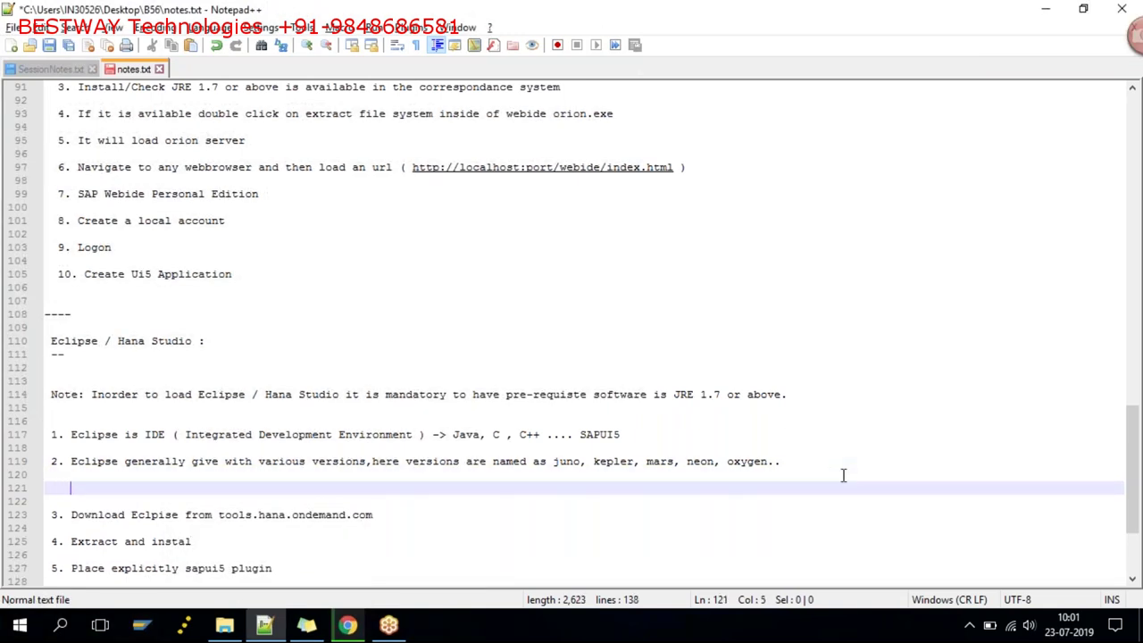
type("https://www.eclipse.org/downloads/download.php?file=/technology/epp/downloads/release/2019-06/R/eclipse-jee-2019-06-R-win32-x86_64.zip&mirror_id=1248")
key("ctrl+s")
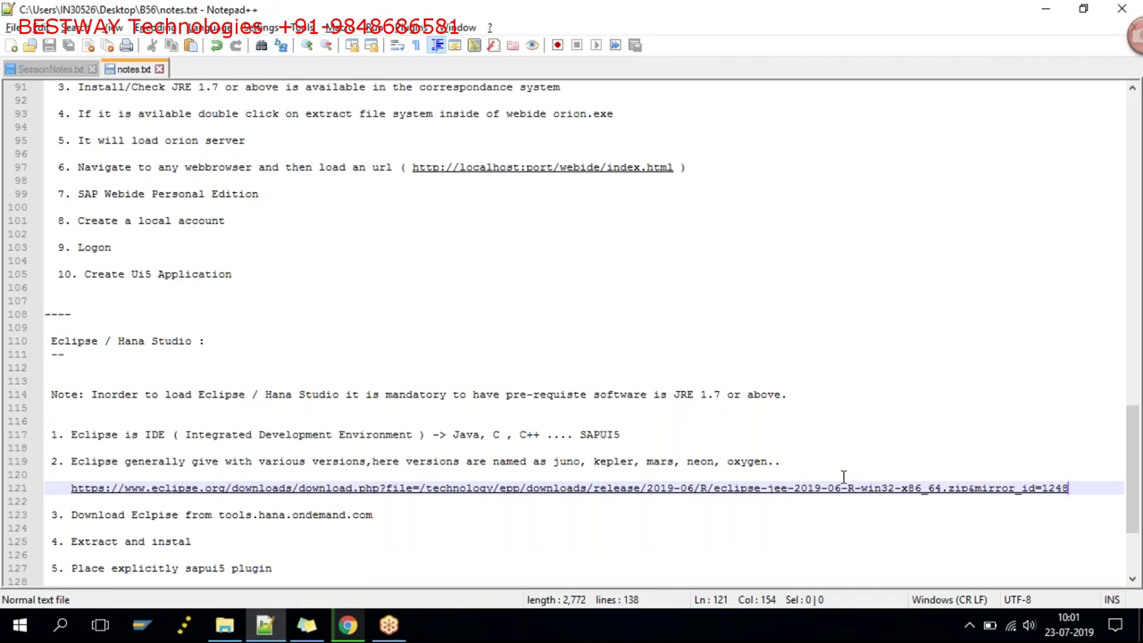
Step: Back in Chrome, save the Eclipse zip in a new Desktop folder named with the person's first name
left_click(348, 625)
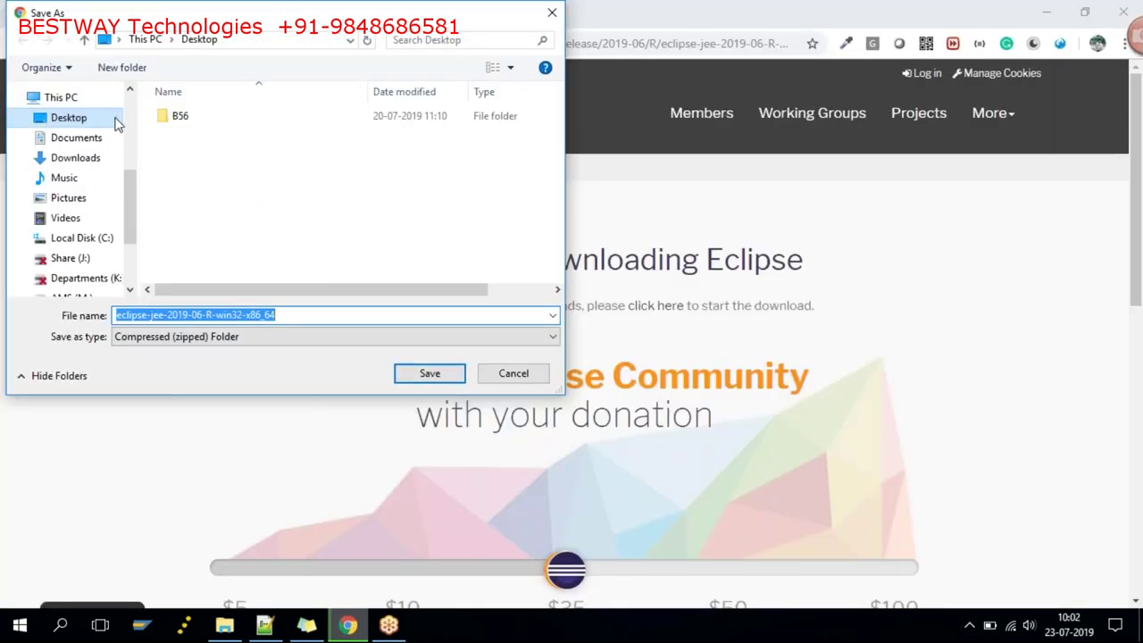
left_click_drag(135, 179, 135, 95)
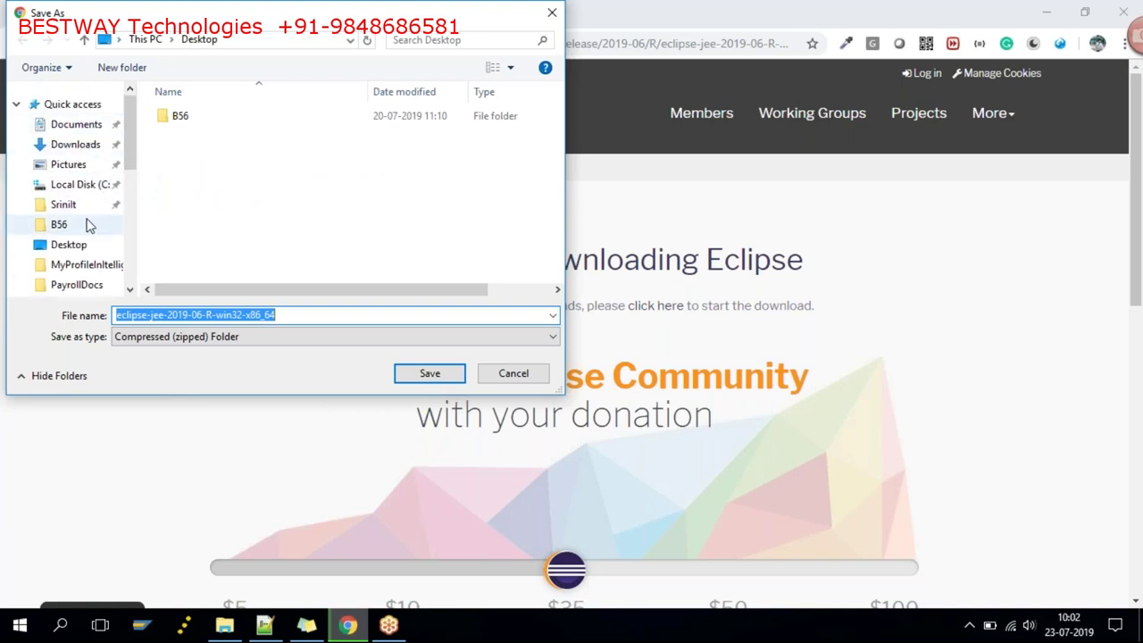
left_click(66, 244)
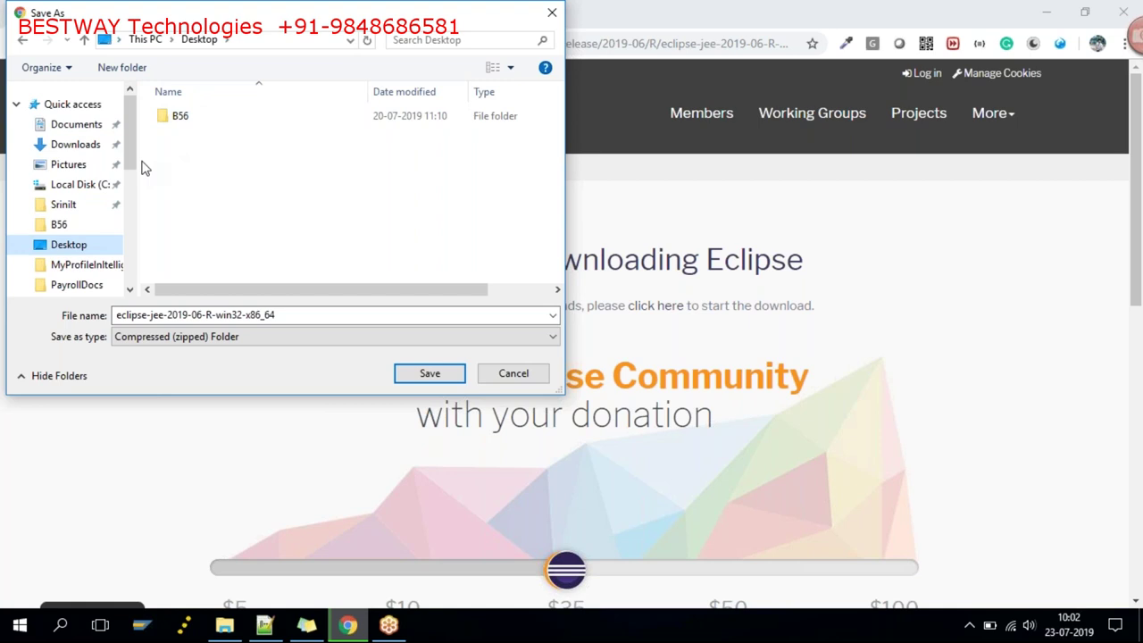
left_click(112, 71)
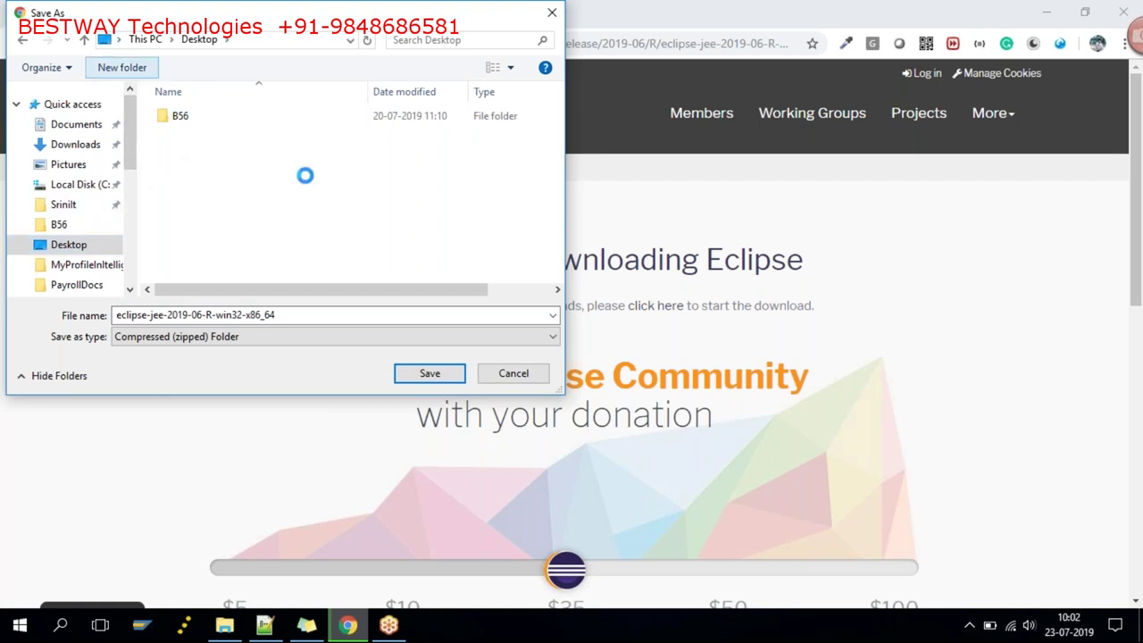
type("Hemanth")
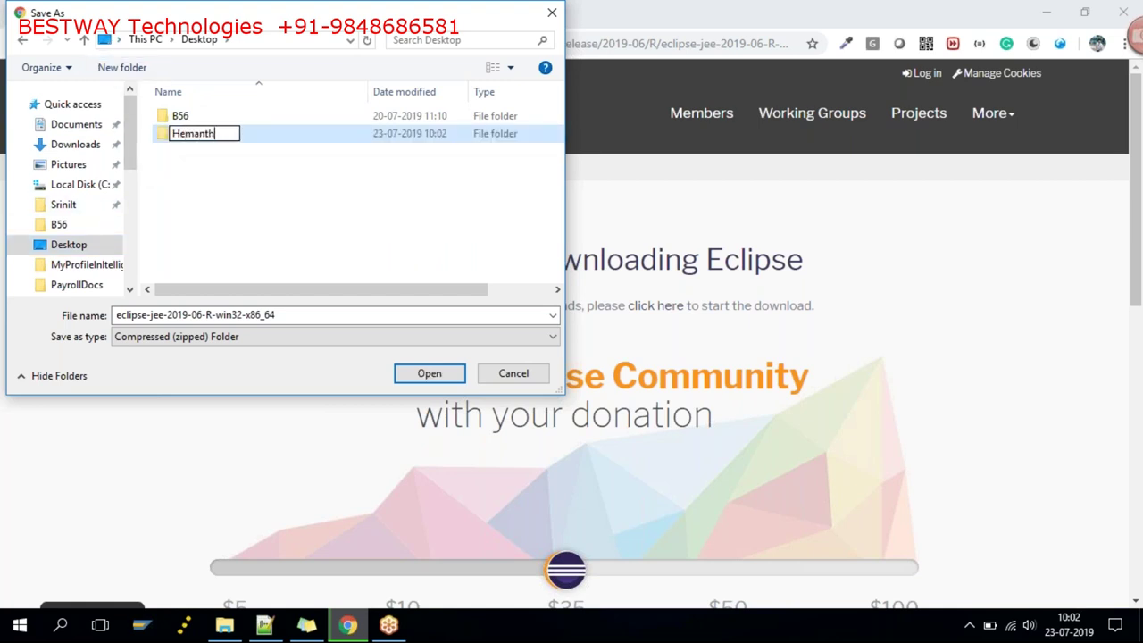
key("Return")
key("Return")
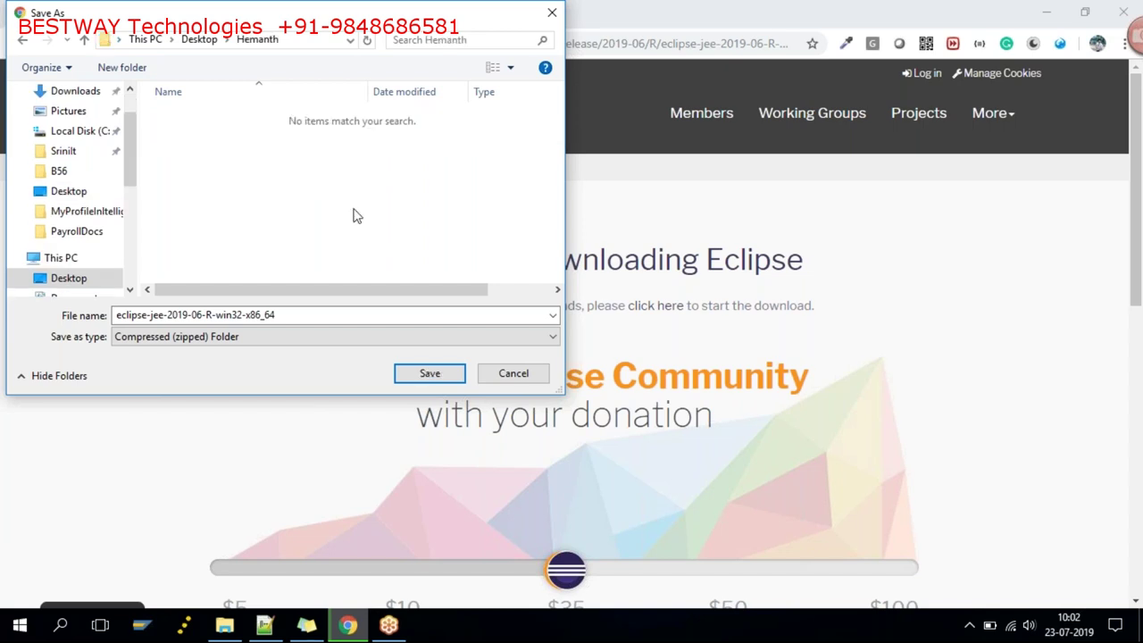
left_click(427, 376)
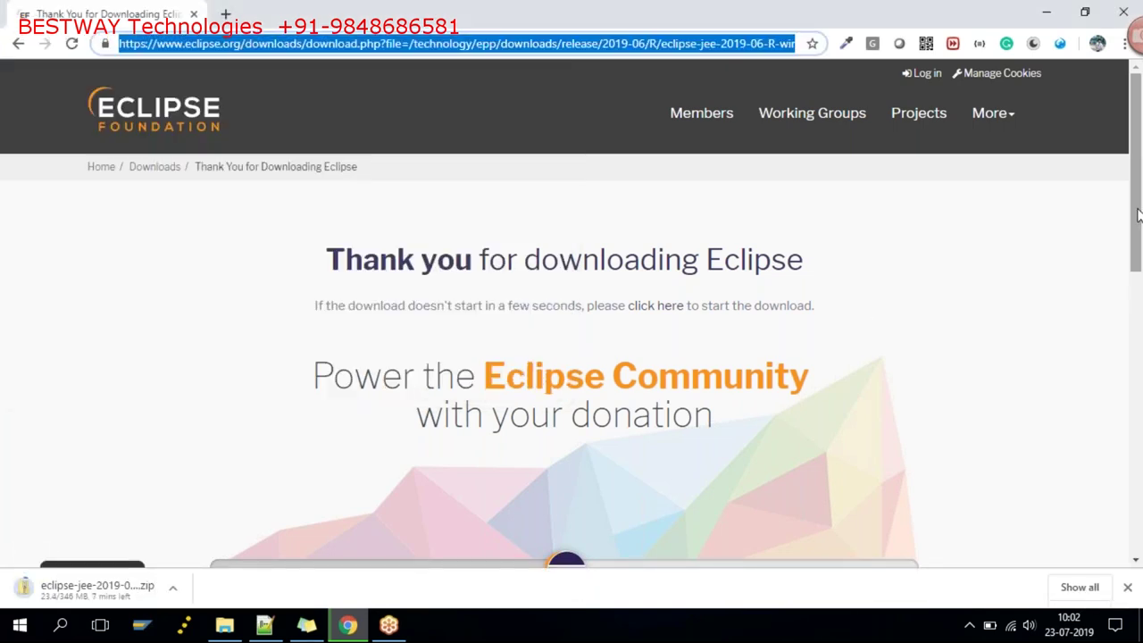
left_click_drag(1137, 227, 1137, 231)
scroll(1137, 230, "down", 1)
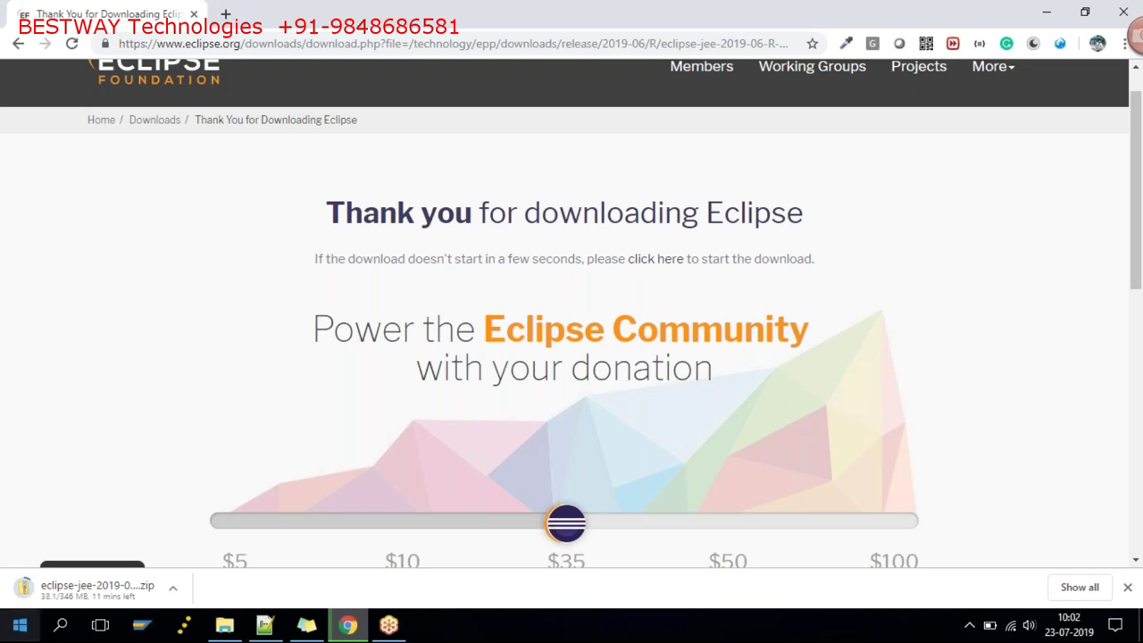
left_click(100, 625)
left_click(100, 625)
left_click(61, 625)
type("Remo")
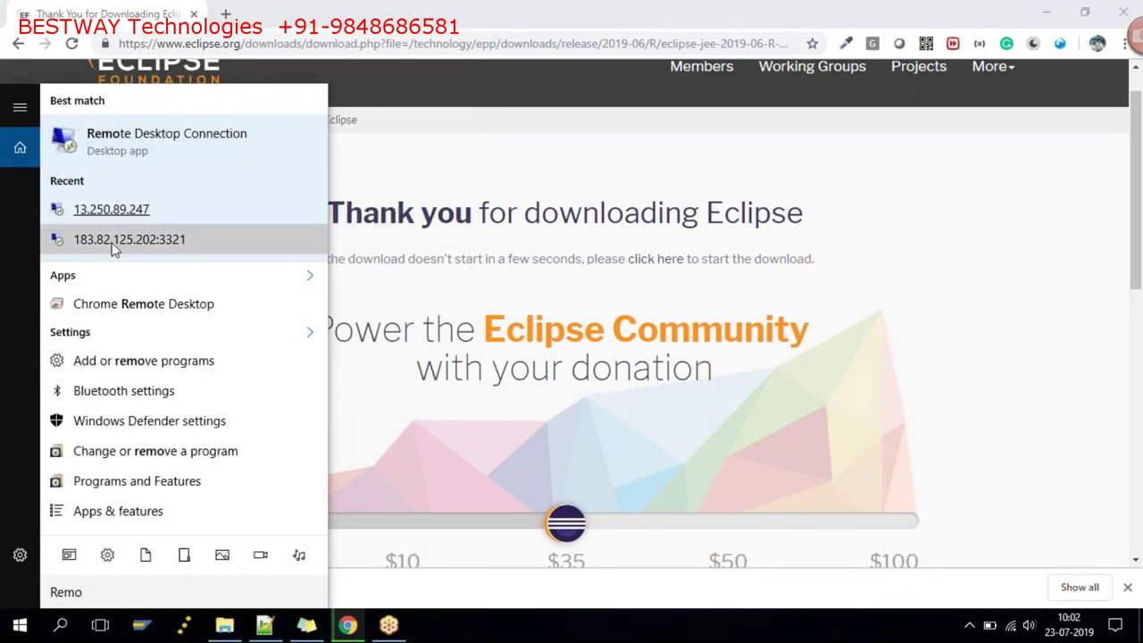
left_click(213, 252)
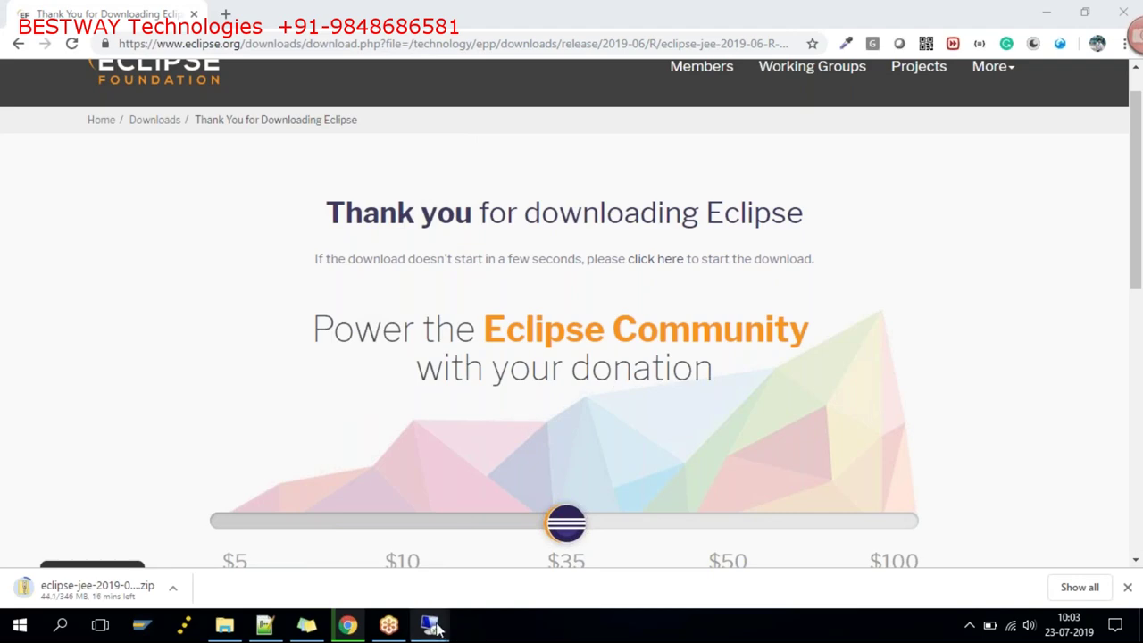
mouse_move(433, 625)
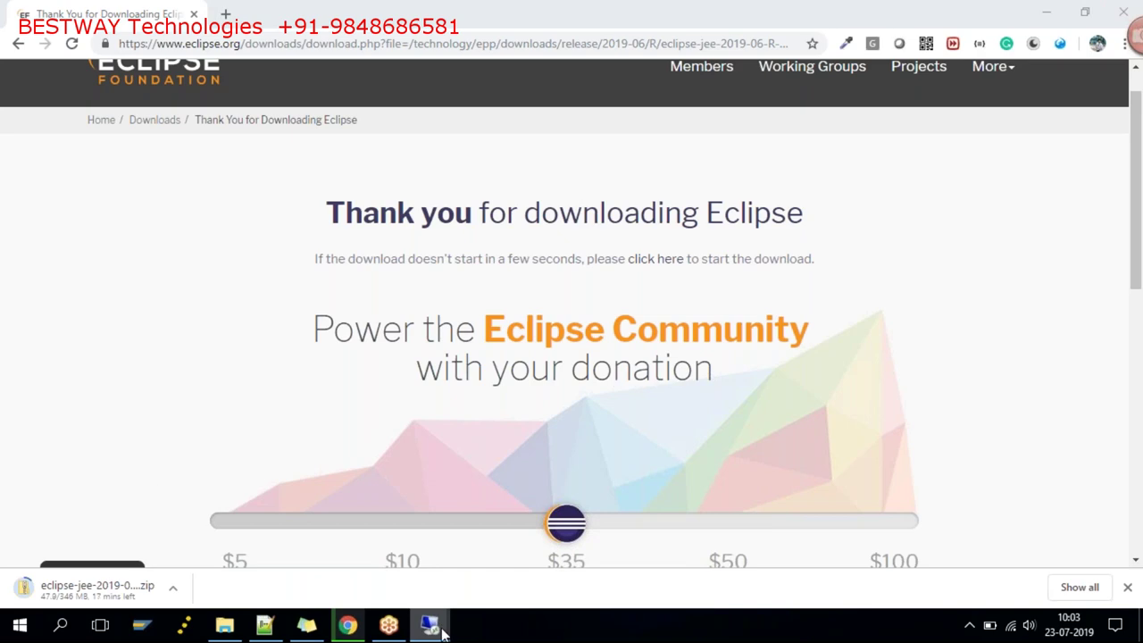
mouse_move(332, 497)
right_click(430, 624)
left_click(442, 626)
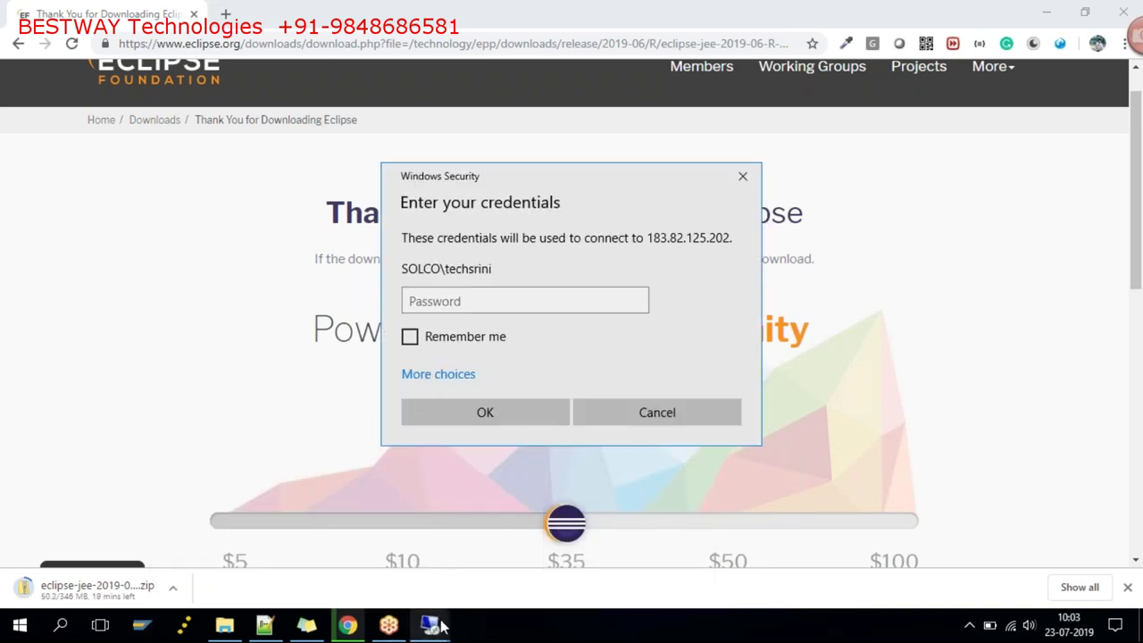
Step: Enter the account password for the remote computer and connect despite the certificate errors
type("••••••••••")
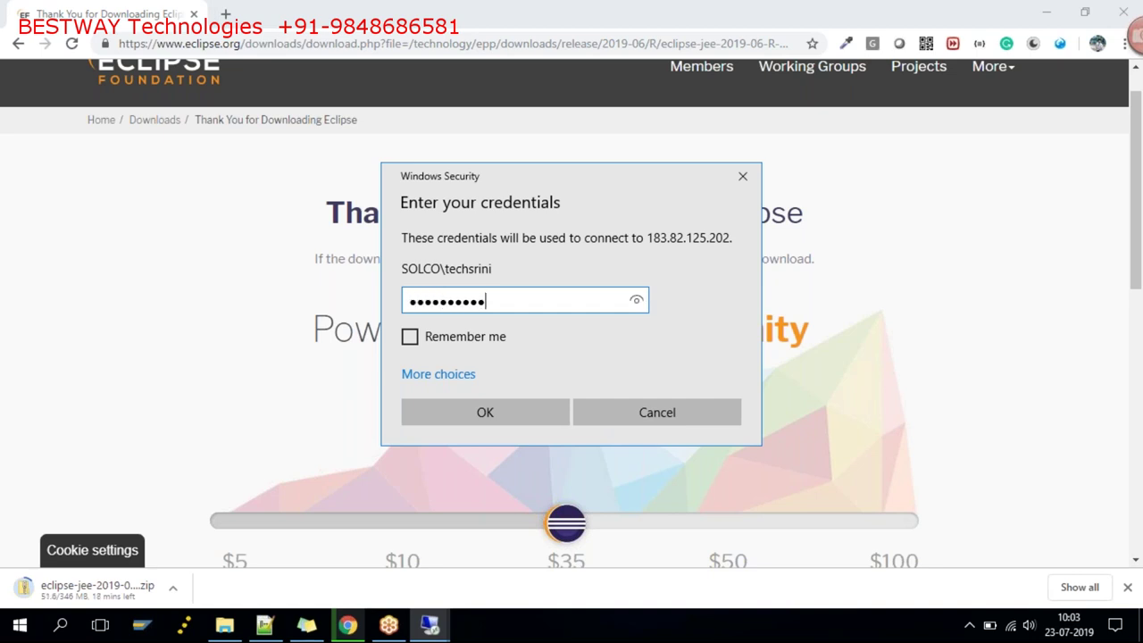
key("Return")
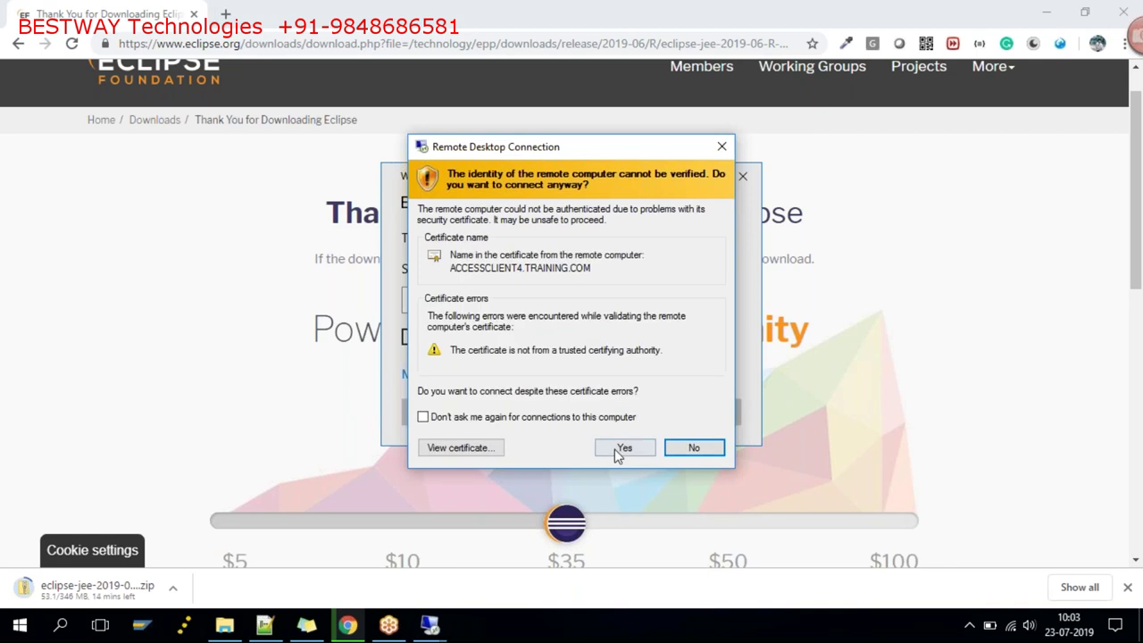
left_click(616, 452)
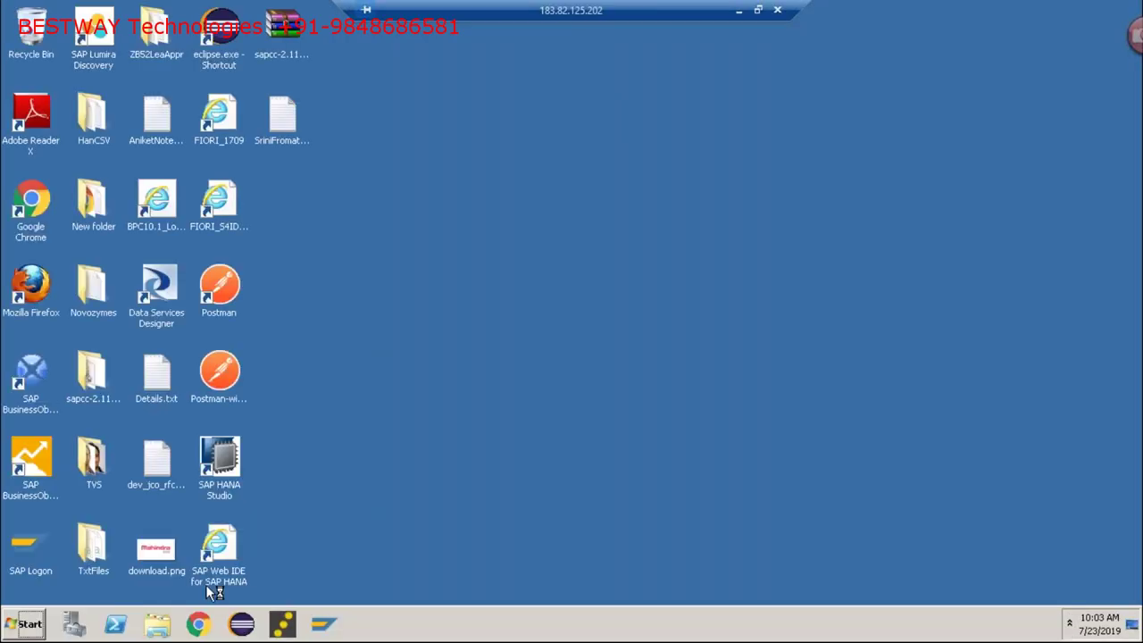
Step: Launch Eclipse on the remote desktop, dismissing the Skype for Business window, with a workspace folder named with the person's first name
left_click(243, 625)
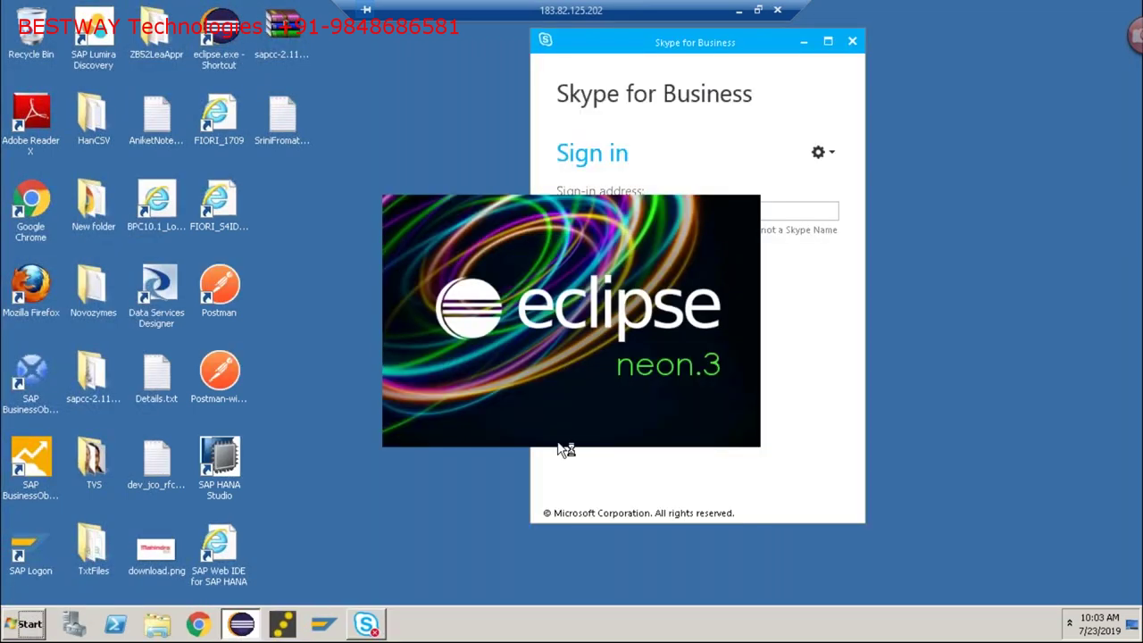
left_click(853, 42)
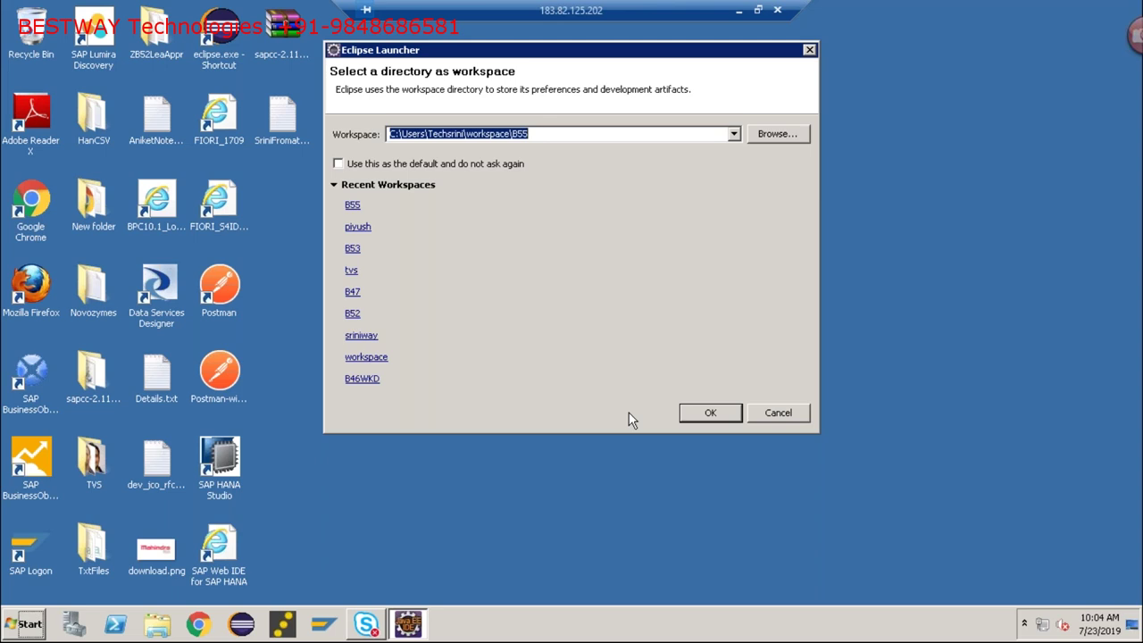
key("End")
key("BackSpace")
key("BackSpace")
key("BackSpace")
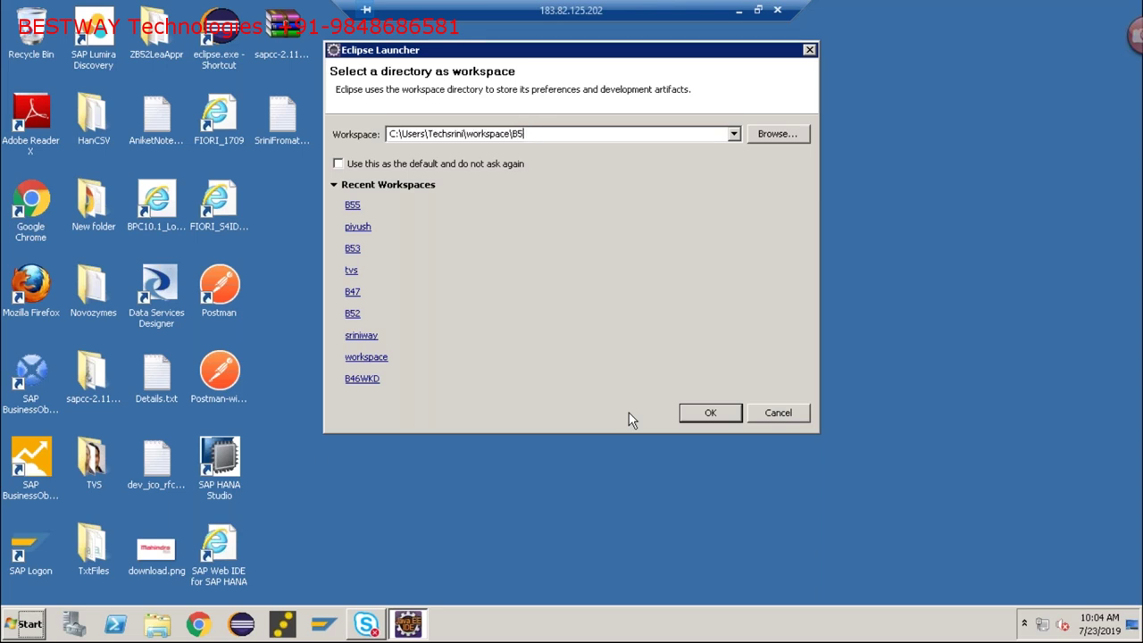
type("Hemanth")
key("Return")
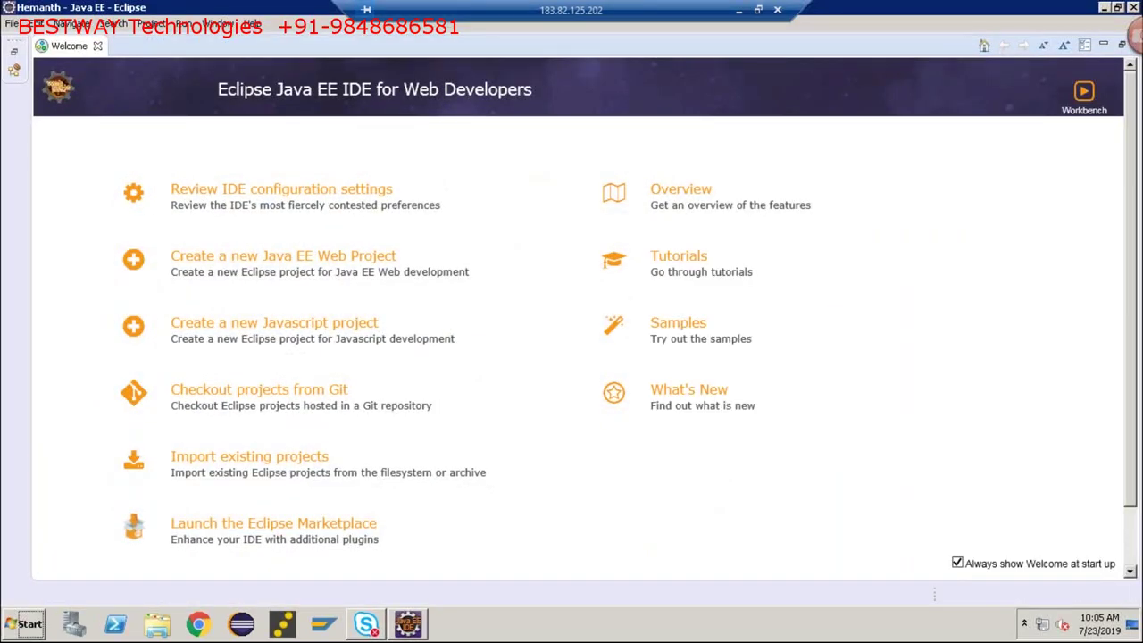
left_click(98, 47)
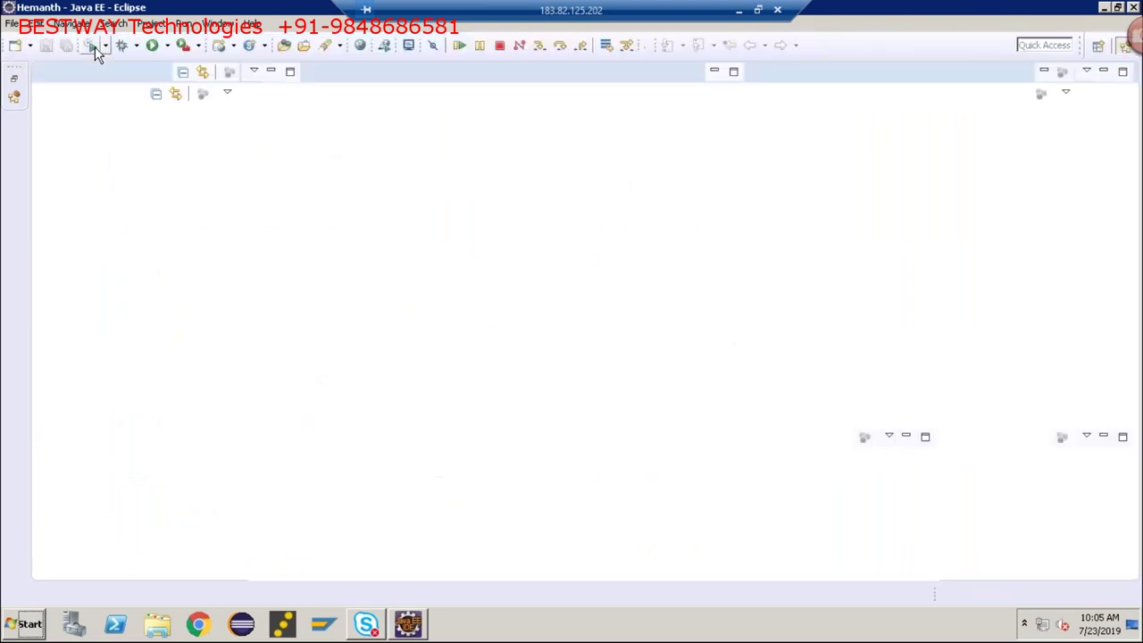
left_click(253, 25)
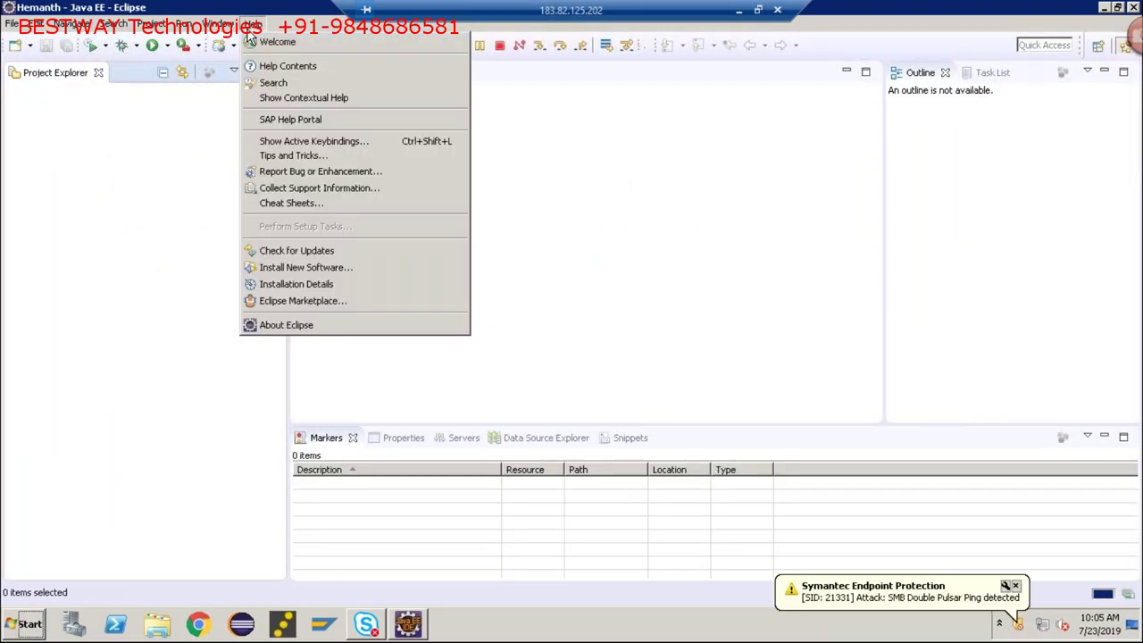
left_click(306, 271)
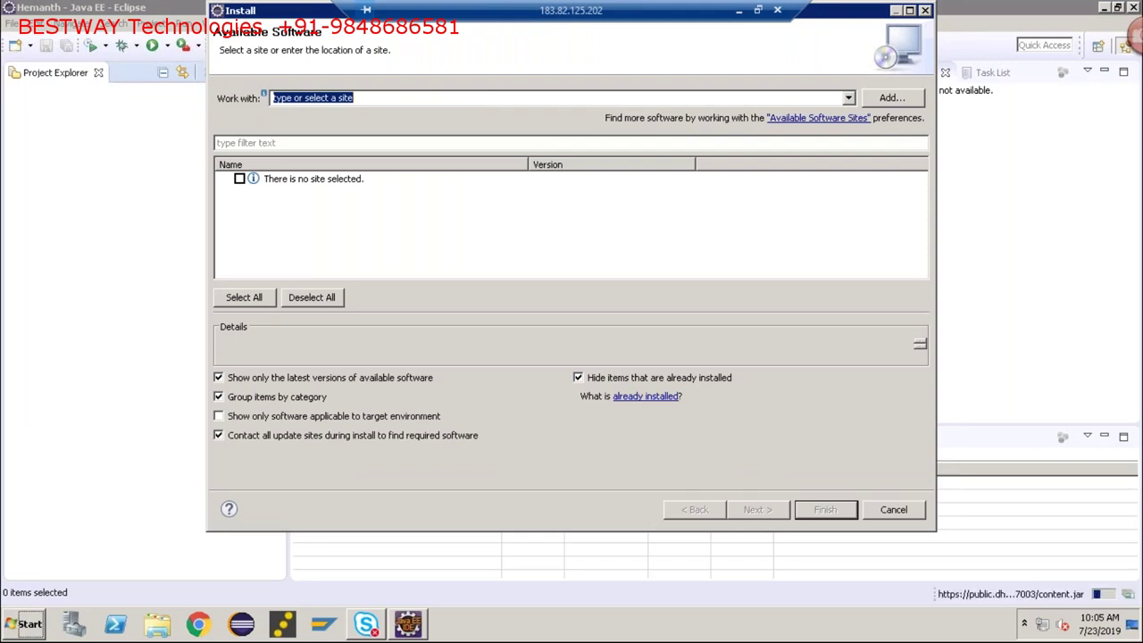
key("BackSpace")
type("htt")
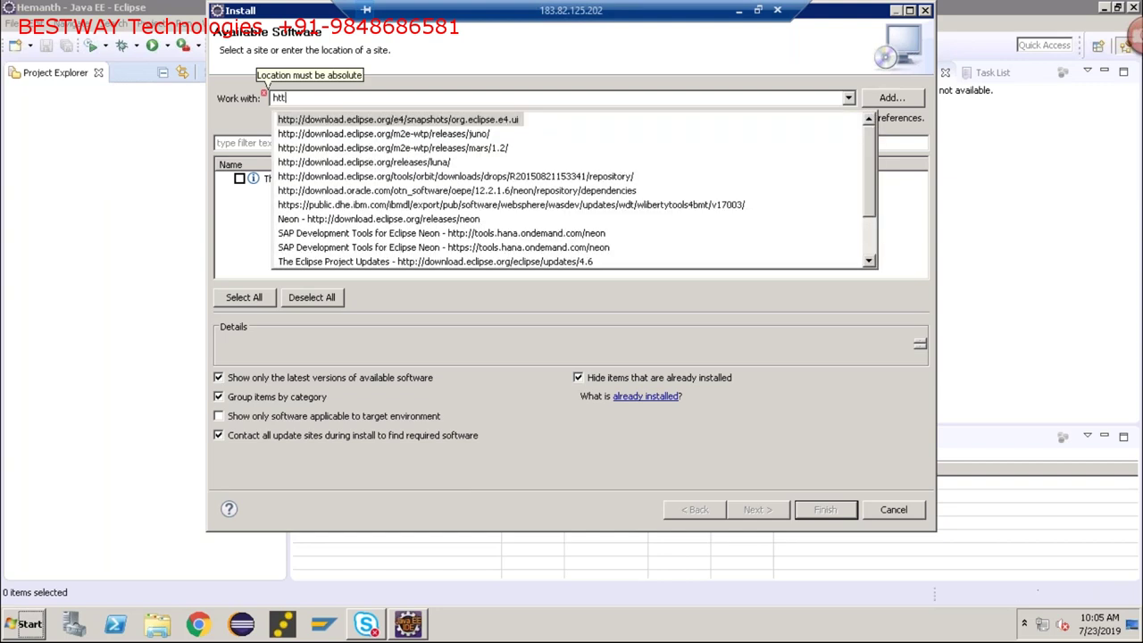
type("p://too")
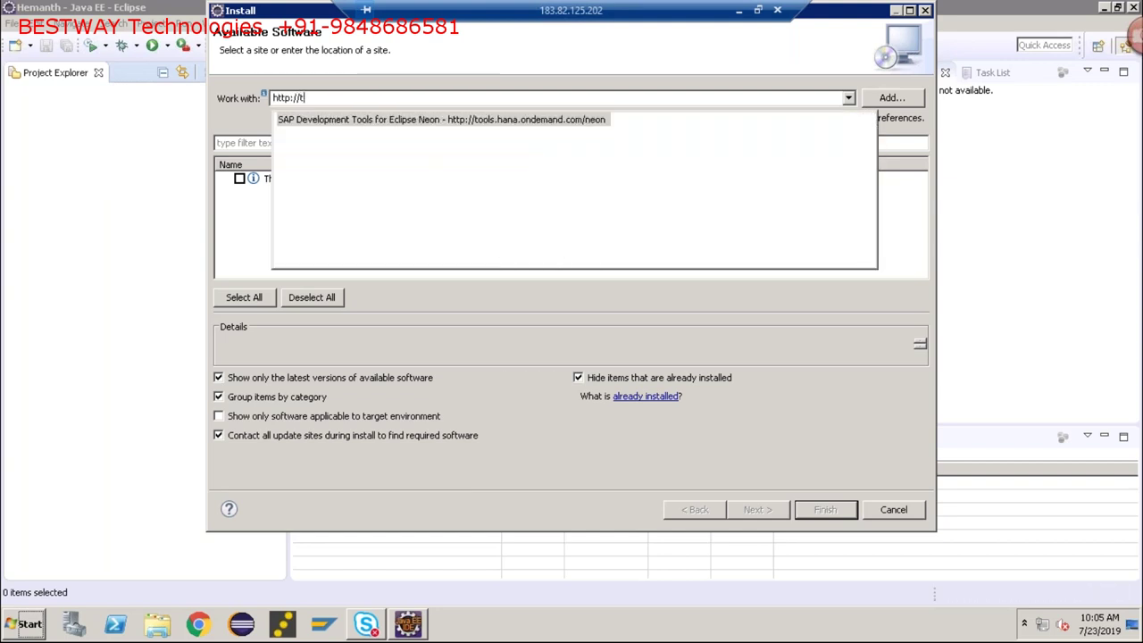
key("Return")
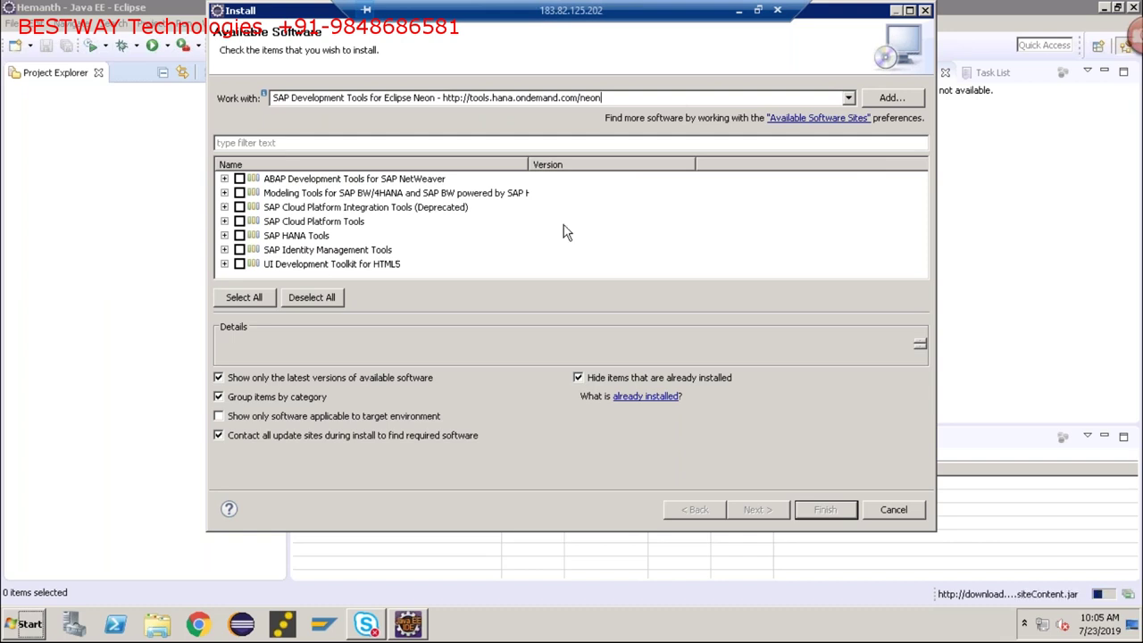
Step: Proceed with installing the UI Development Toolkit for HTML5 including both its components, and minimize the remote session
left_click(225, 263)
left_click(239, 236)
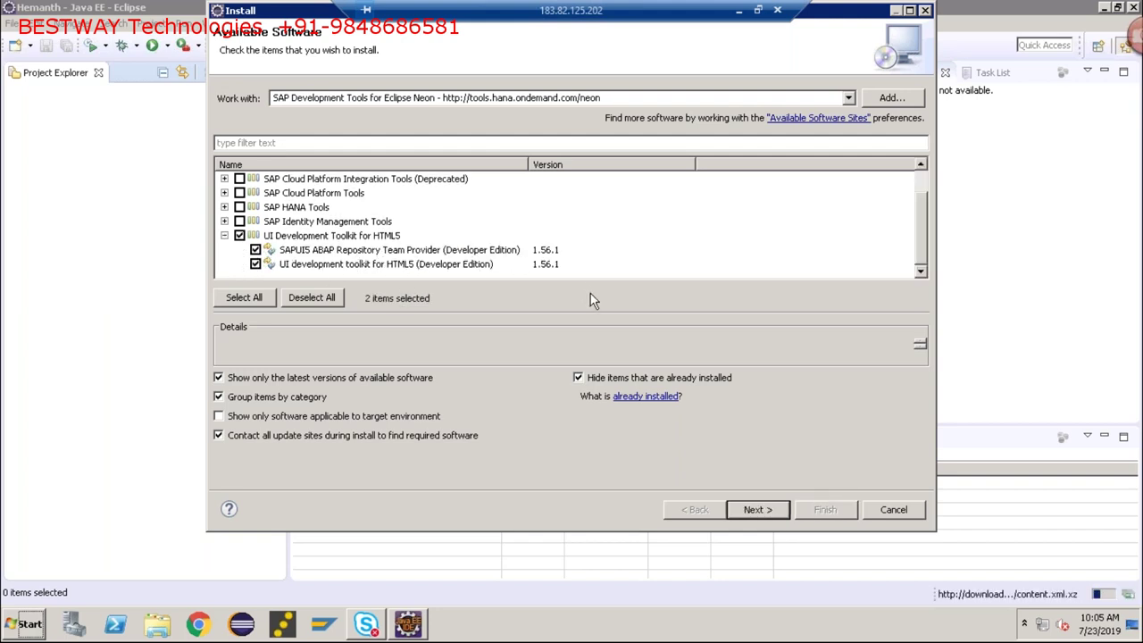
left_click(757, 510)
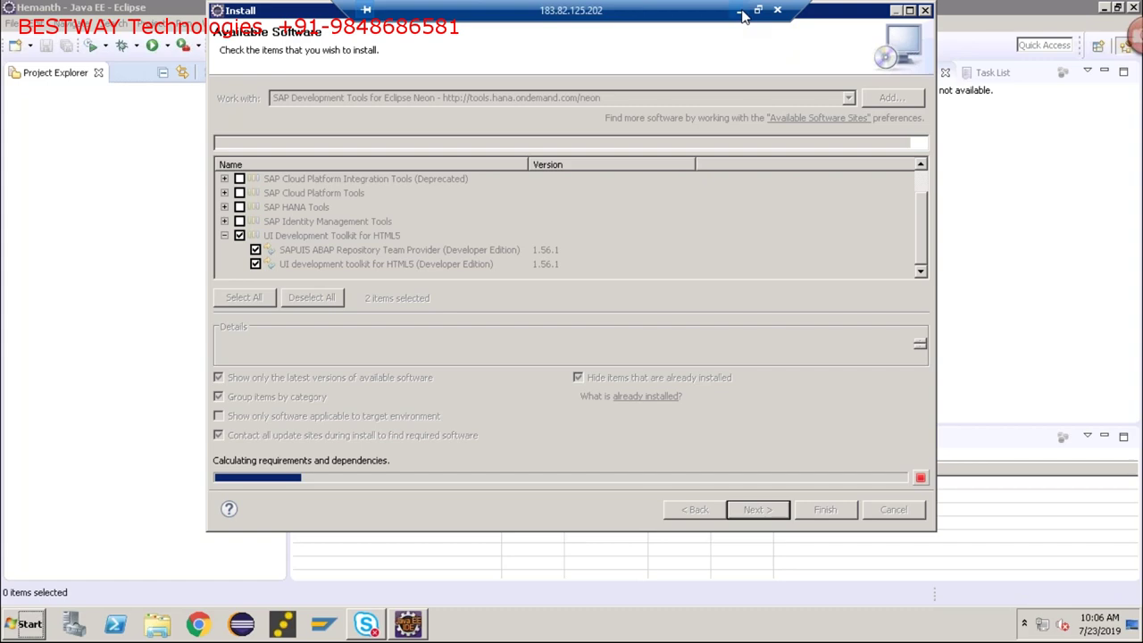
left_click(740, 12)
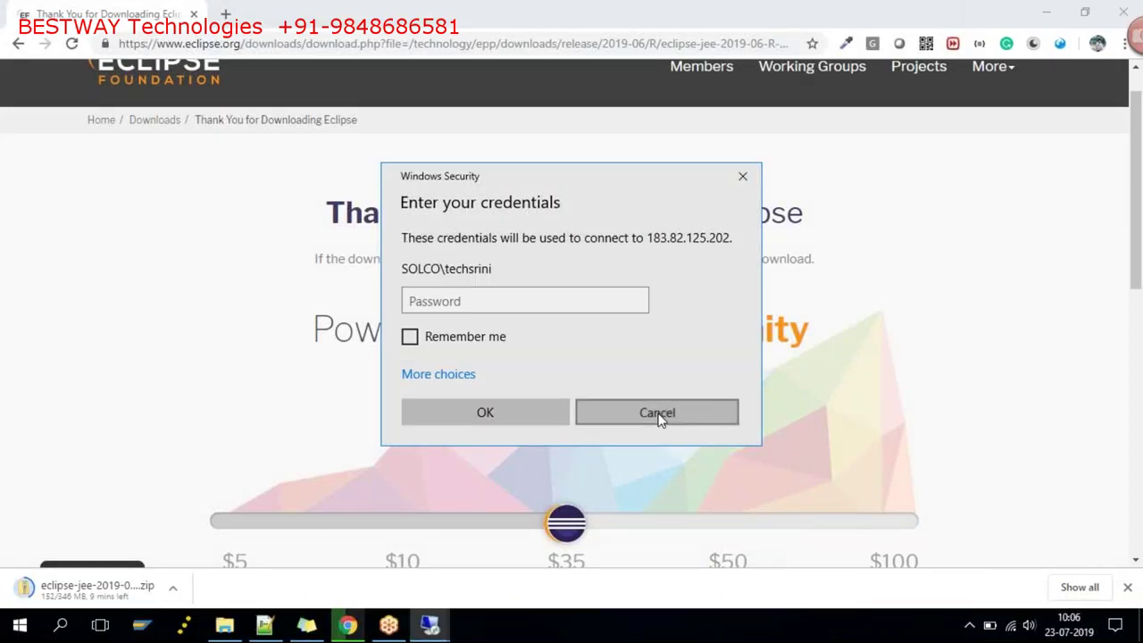
Step: Cancel the credentials prompt, switch to notes.txt in Notepad++ and add "-> Navigate to Help -> Install New Software ->" below the sapui5 plugin item
left_click(661, 417)
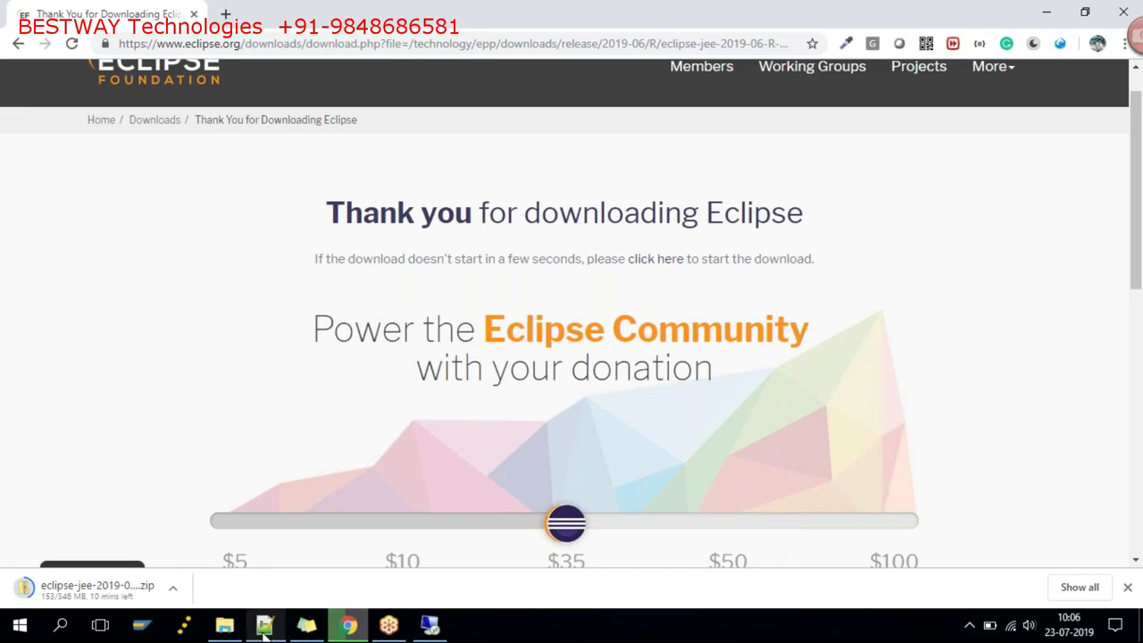
left_click(264, 629)
left_click(373, 566)
key("Return")
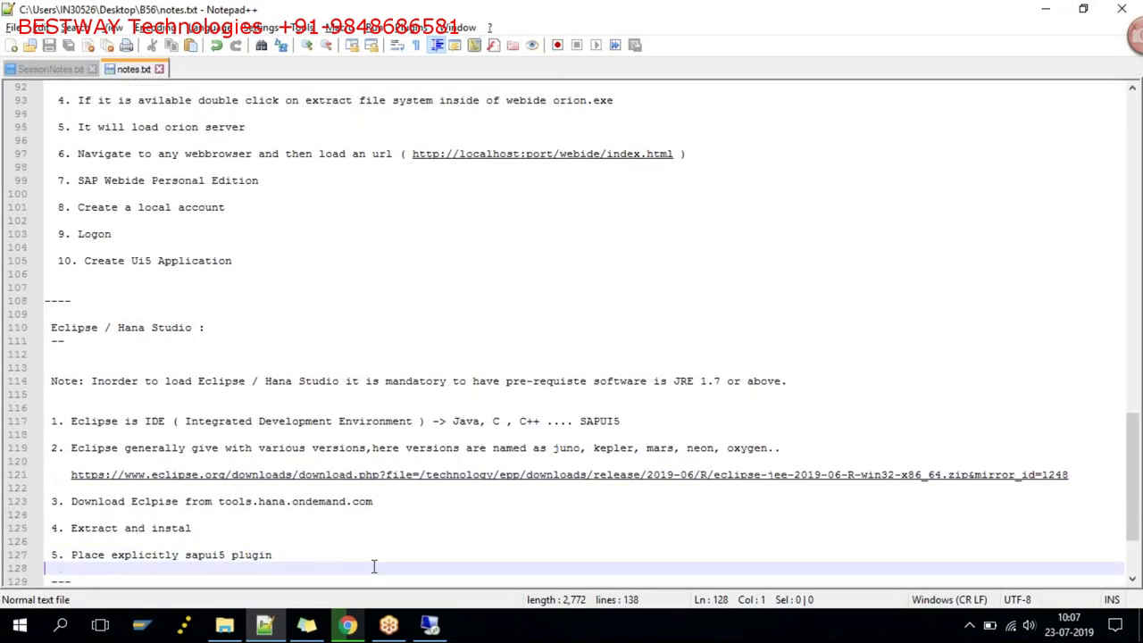
key("Down")
key("Down")
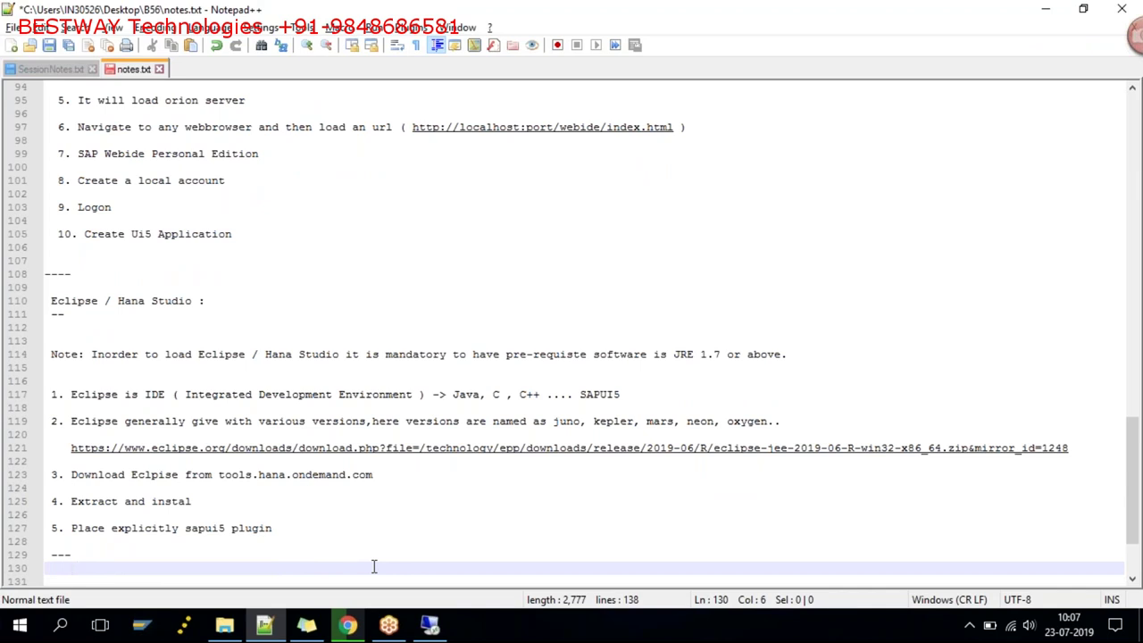
key("Return")
type("-> N")
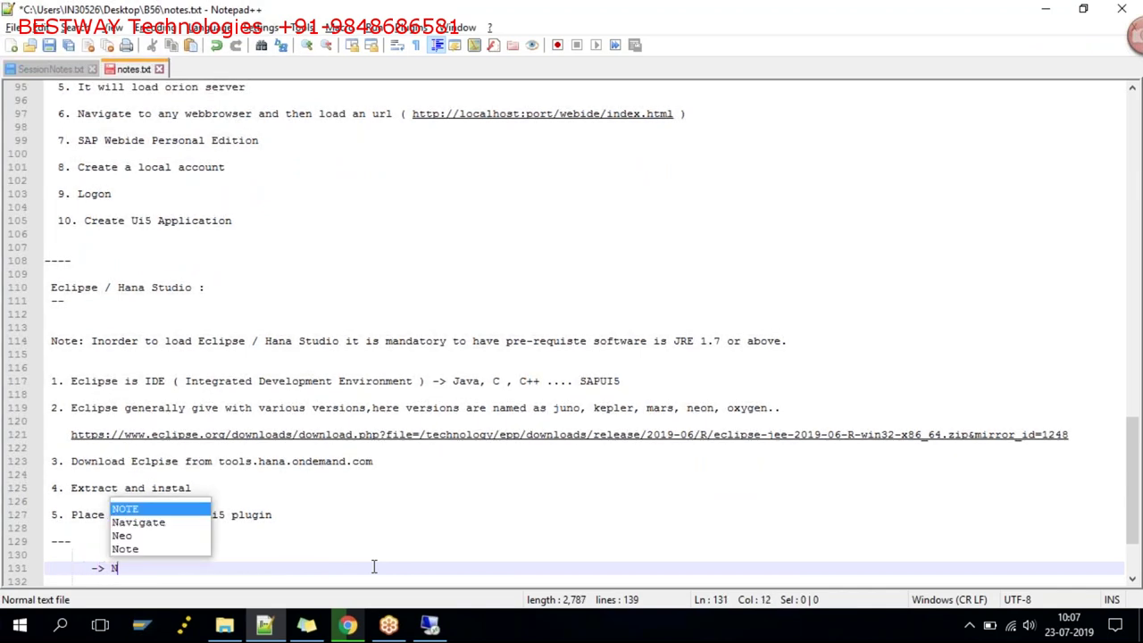
type("avigate to Help -> Install Neo")
key("BackSpace")
type("w Software ->")
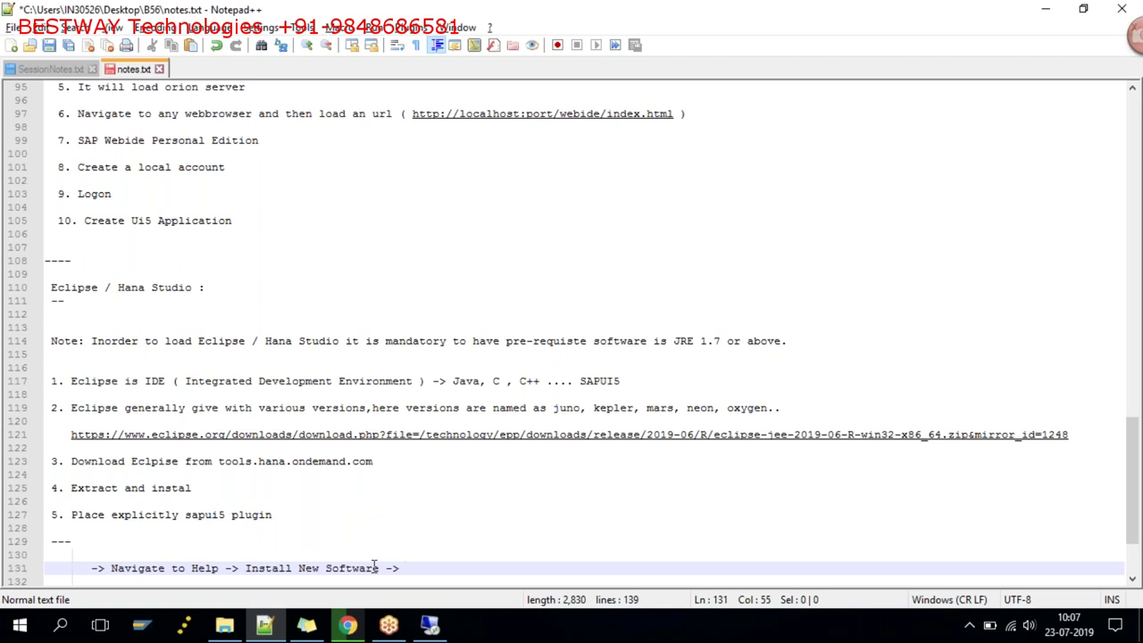
Step: Continue the Install New Software line with "in the window present url"
type("in thw")
key("BackSpace")
key("BackSpace")
type("e wind")
key("BackSpace")
key("BackSpace")
type("indow present url")
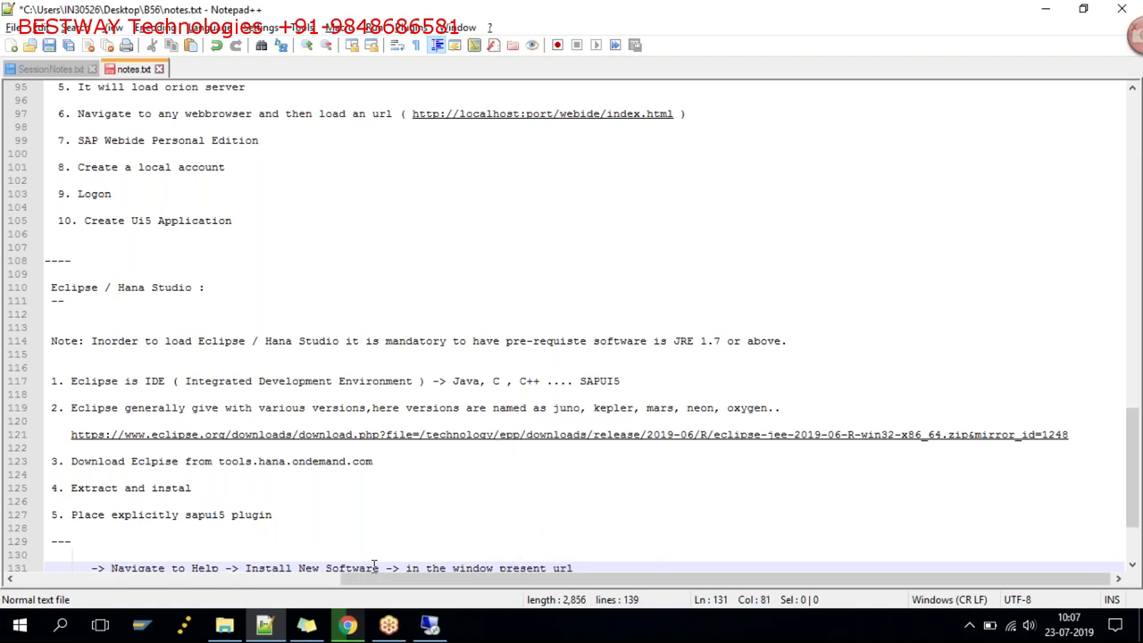
type("https://www.eclipse.org/downloads/download.php?file=/technology/epp/downloads/release/2019-06/R/eclipse-jee-2019-06-R-win32-x86_64.zip&mirror_id=1248")
key("ctrl+z")
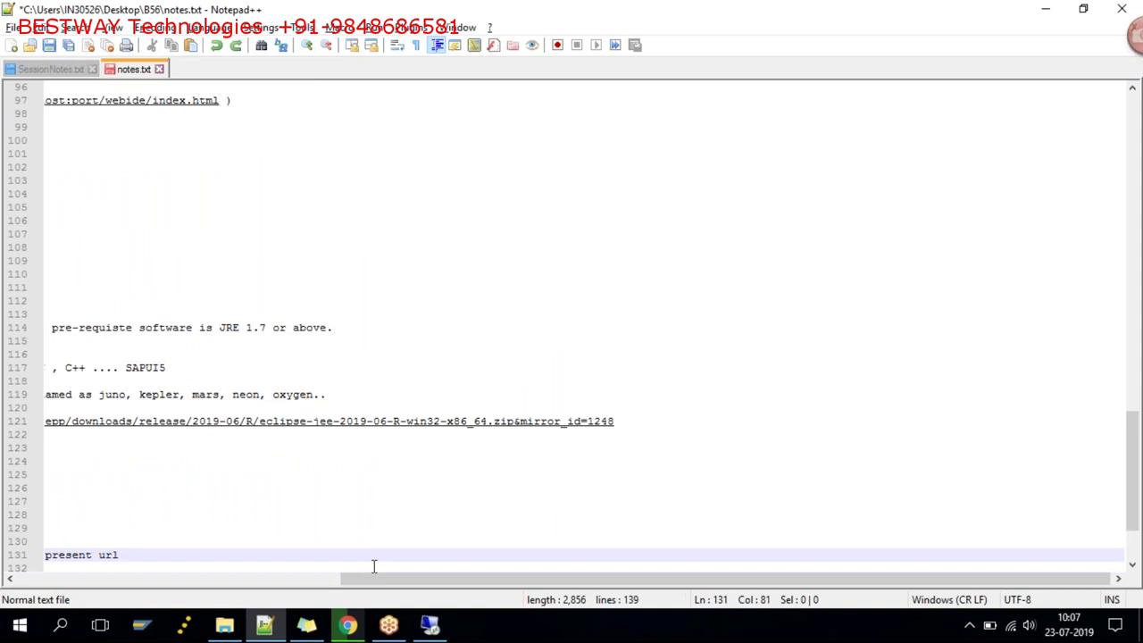
type("https://tools")
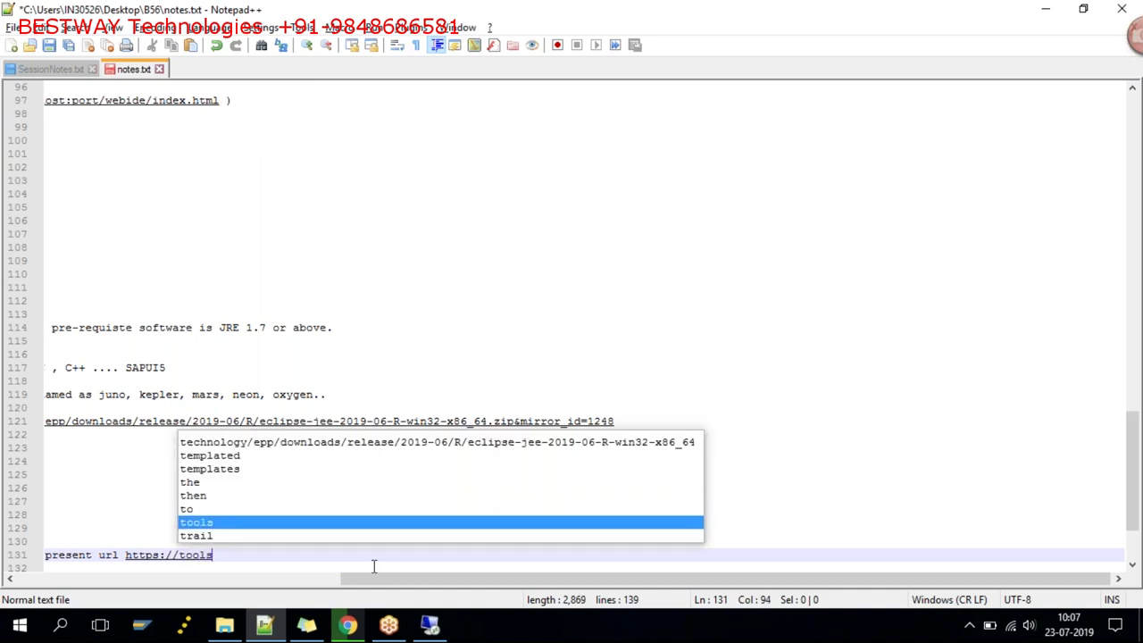
type(".hana.ondemand.com/")
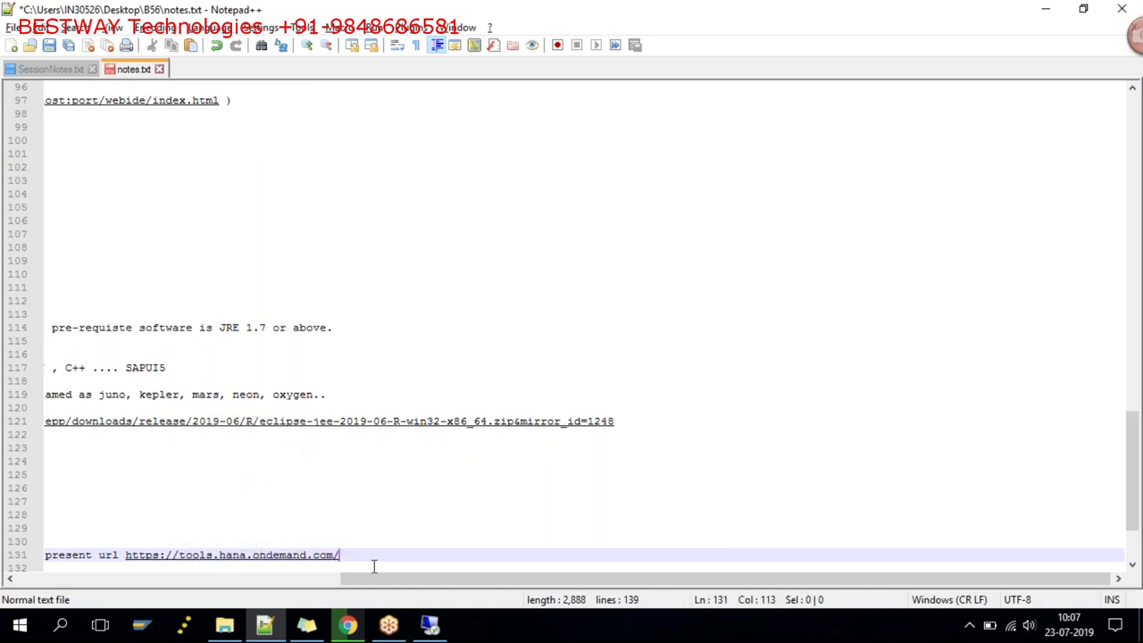
type("neon")
Step: Add an indented sub-item below the URL line reading "-> It will give list of softwares available"
key("Return")
key("Return")
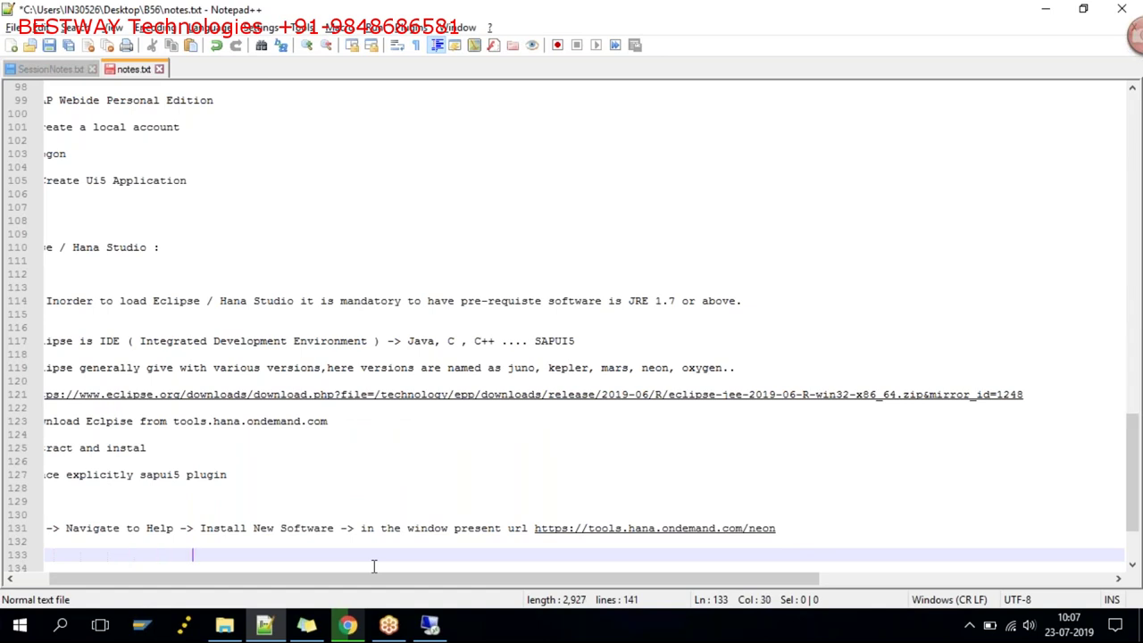
key("Return")
type("->")
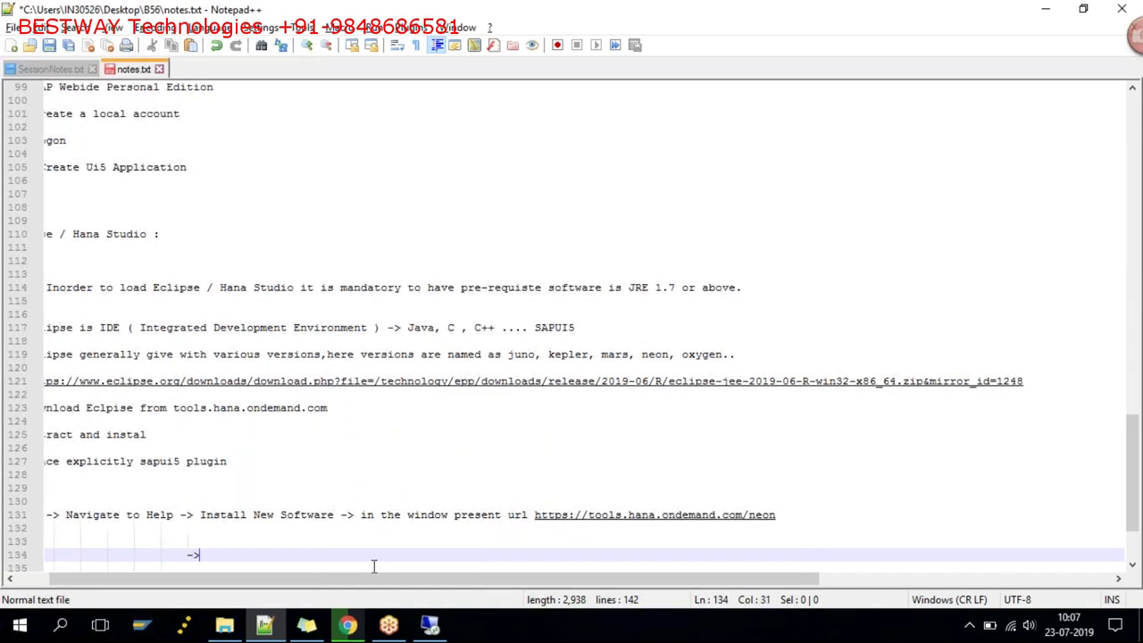
type(" It will give list of ")
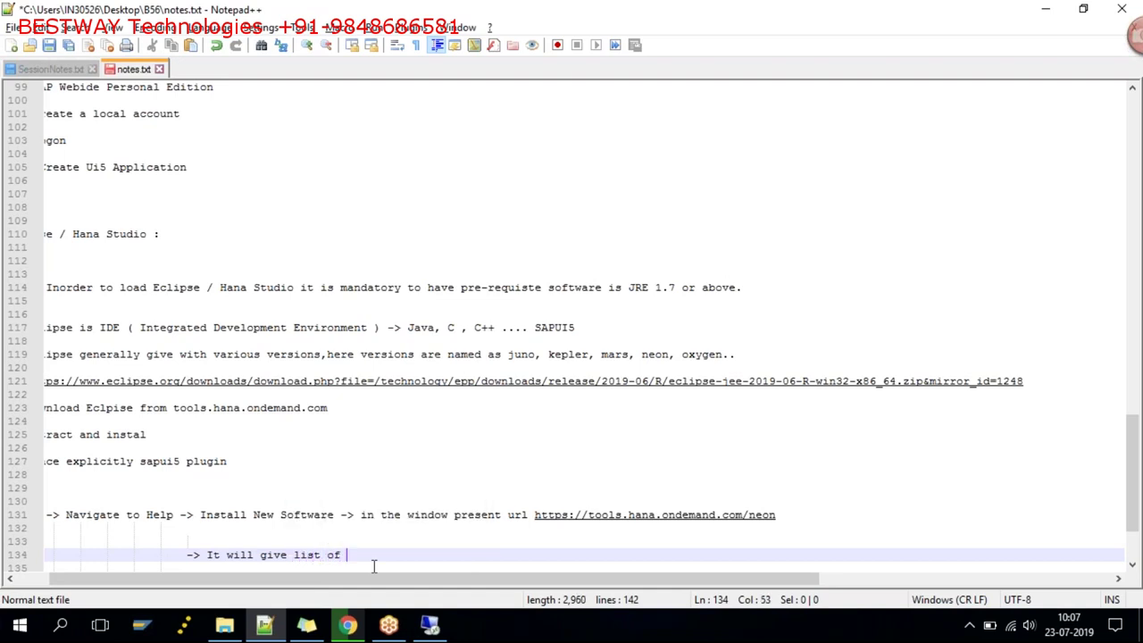
type("softwares av")
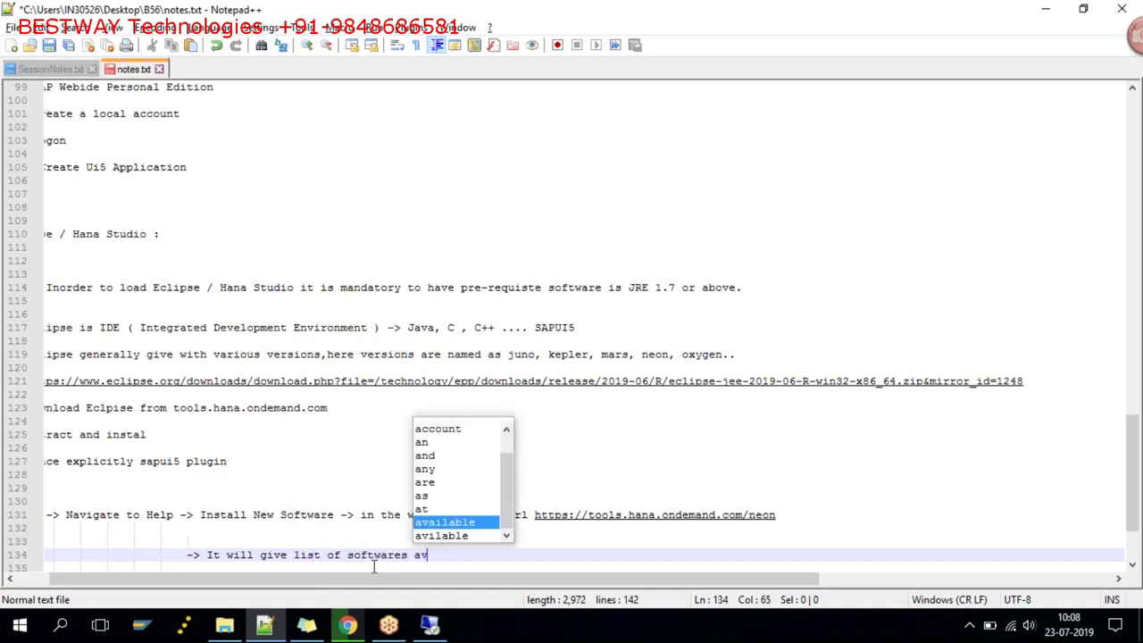
type("ailable")
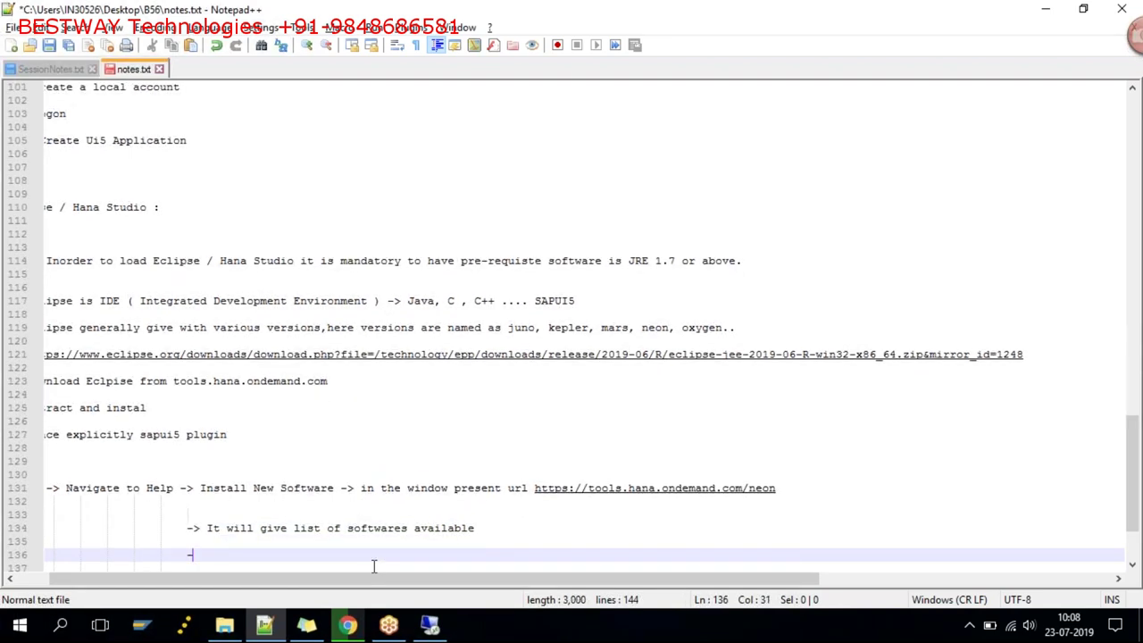
Step: Write the next sub-item as "-> Select Ui Development Kit"
type("Select A")
key("BackSpace")
type("SAP")
key("BackSpace")
key("BackSpace")
type("Ui Development Ki")
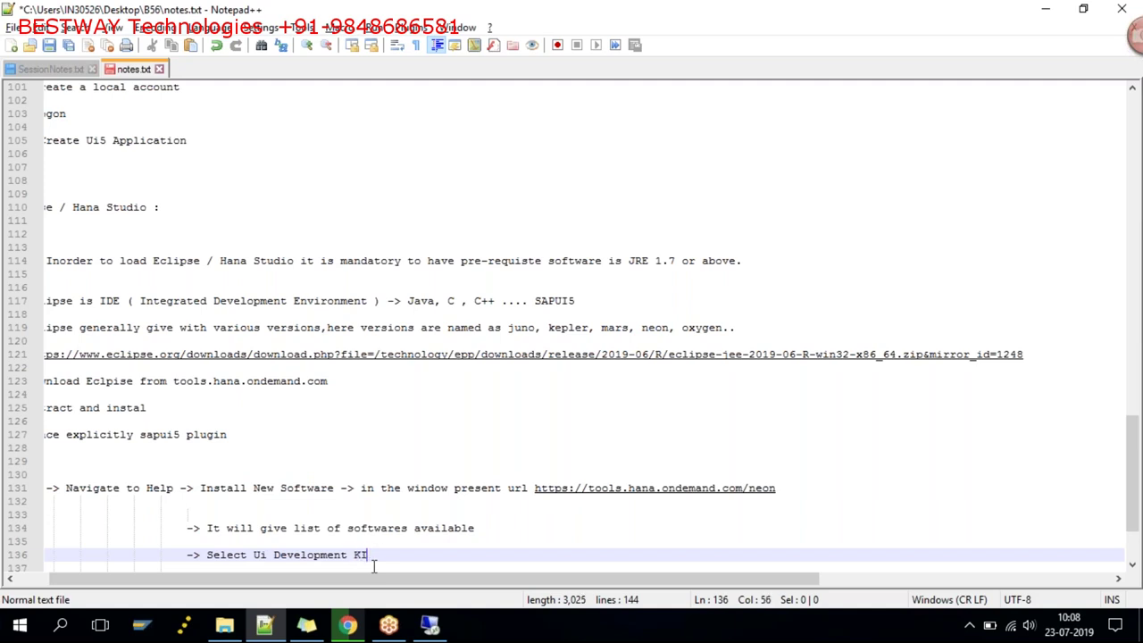
type("t")
Step: Add three more sub-items, spaced by blank lines: "-> Next", "-> Next" and "-> Finish"
key("Return")
key("Return")
type("-> Next")
key("Return")
key("Return")
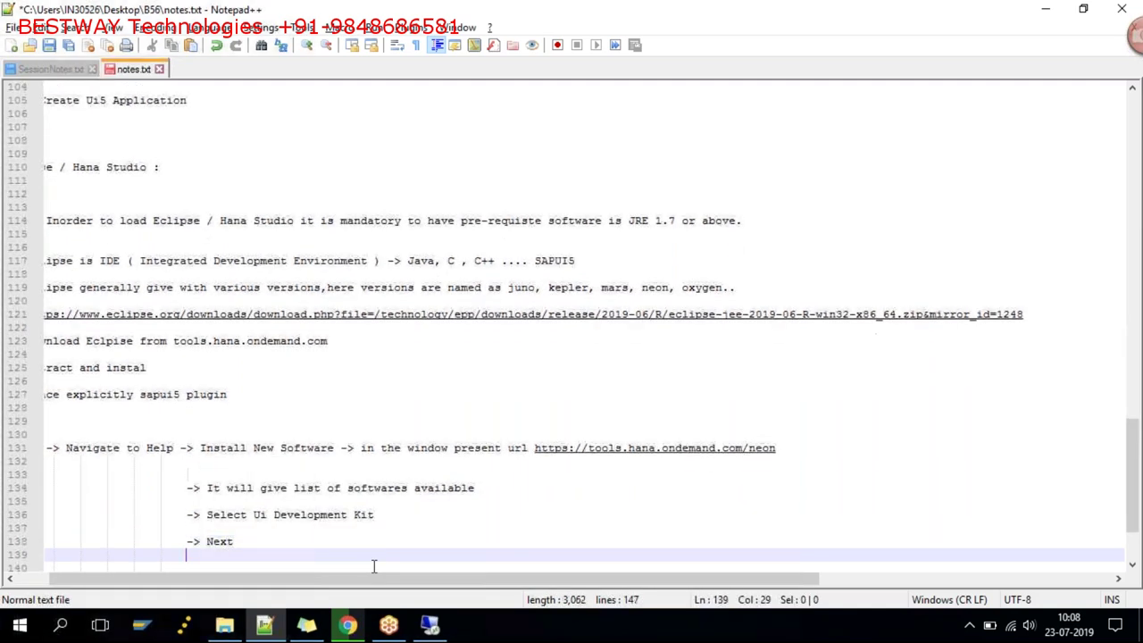
type("-> Next")
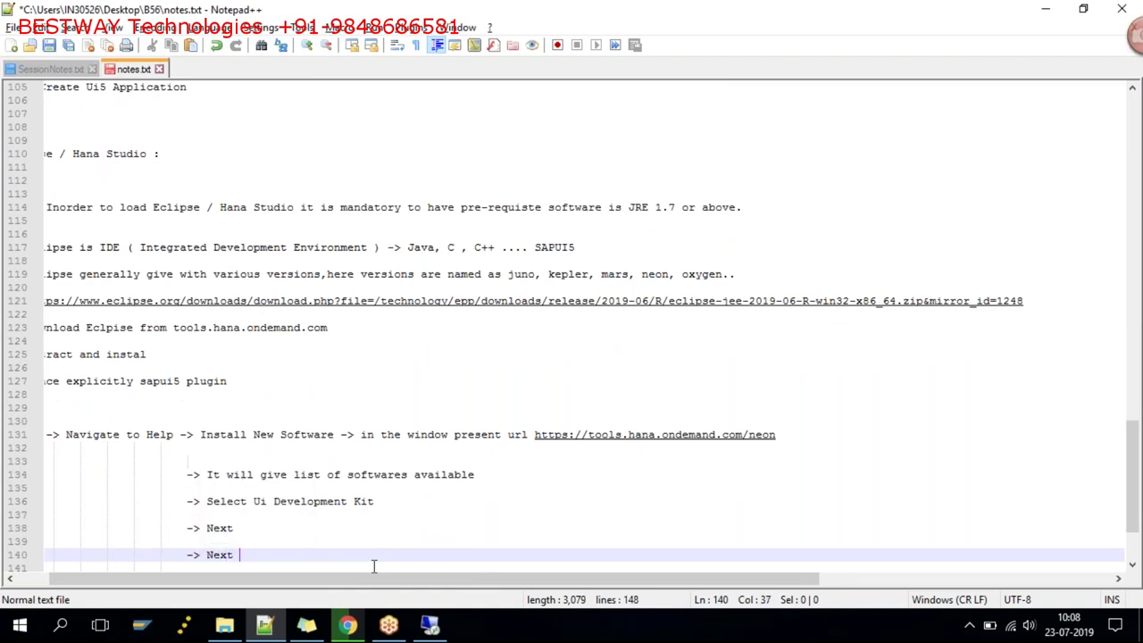
key("Return")
key("Return")
type("-> Finish")
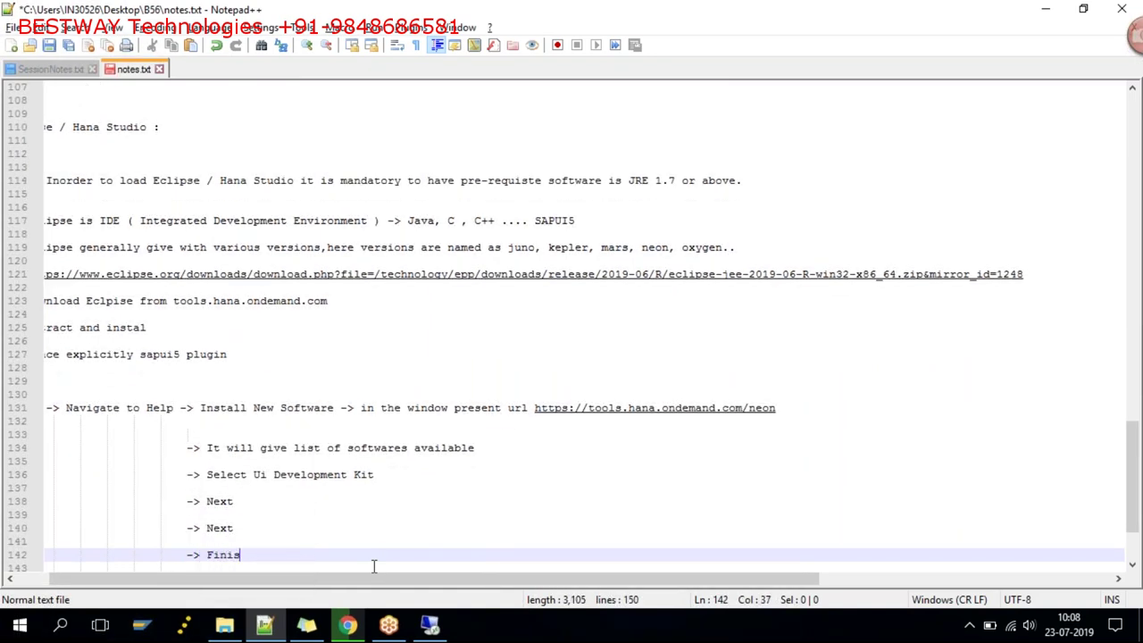
Step: Below the sub-items, add "Note: After successfull installation it will prompt a restart eclipse confirmation window then confirm"
key("Return")
key("Return")
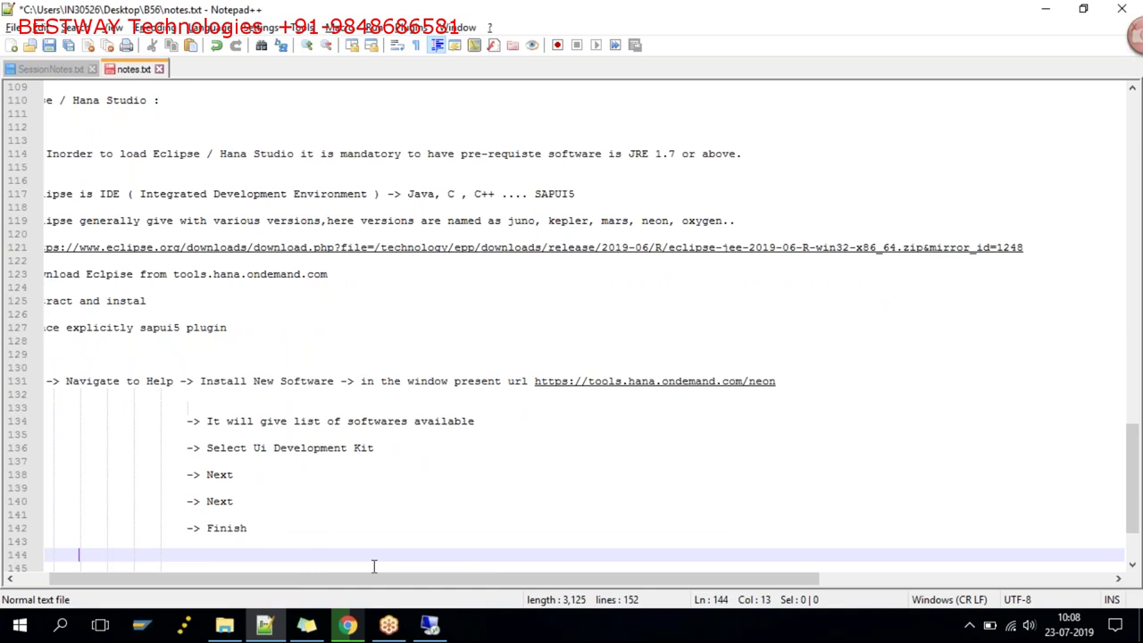
type("Note: After successfull installation it ")
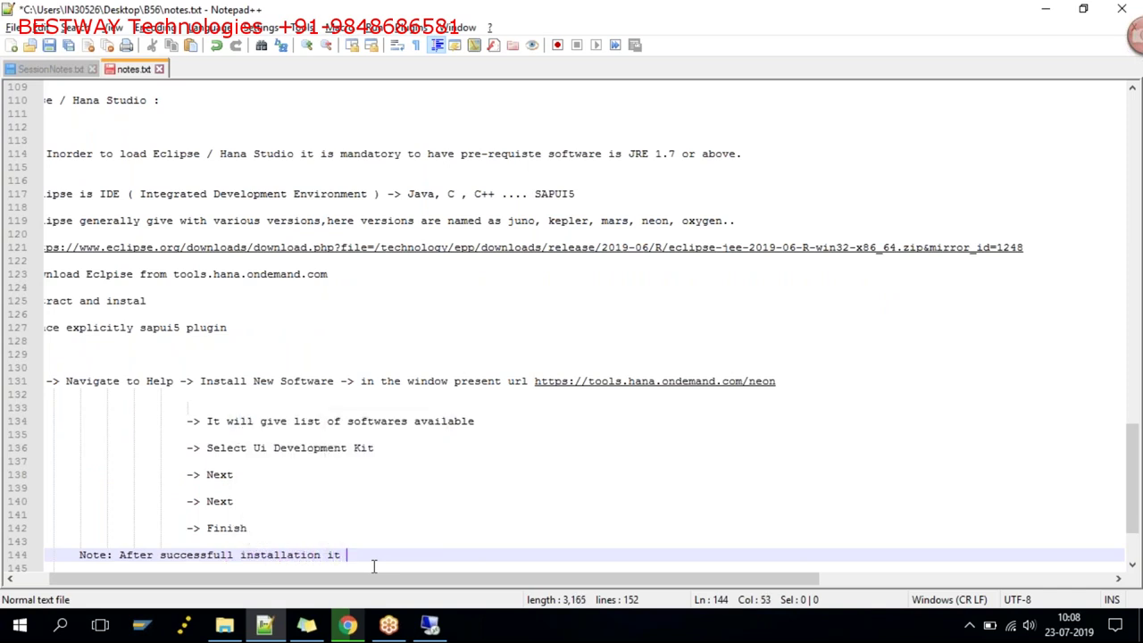
type("will prompt a res")
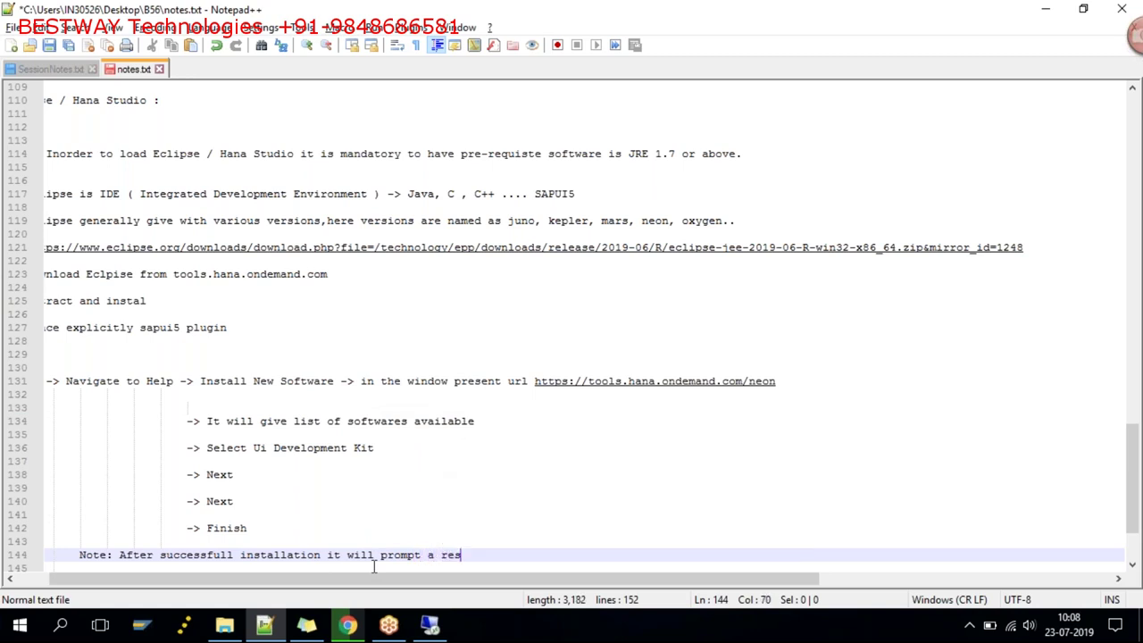
type("tart eclipse confi")
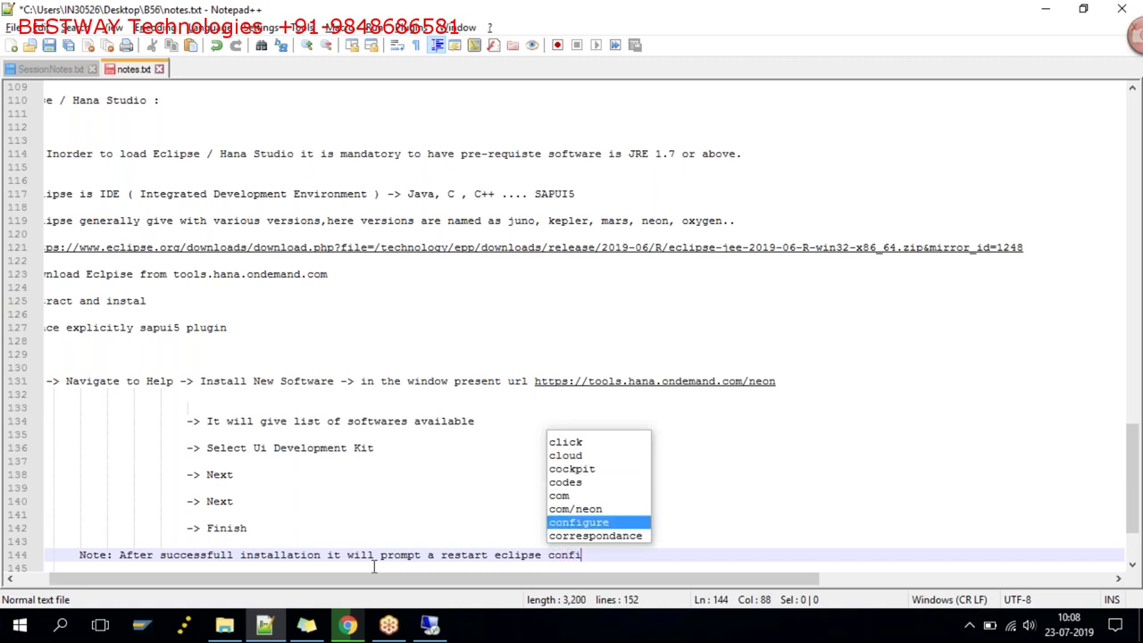
type("rmation wi")
key("BackSpace")
key("BackSpace")
type("window then confi")
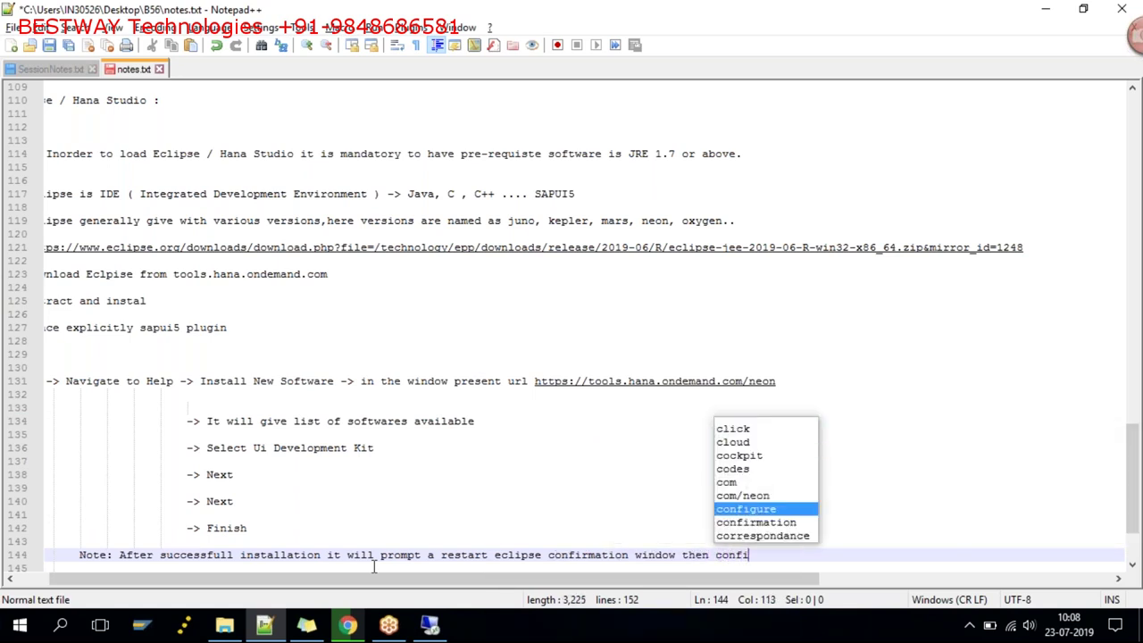
type("rm")
Step: Leave blank lines after the note and begin item 6 with "Re-check sapui5 is installed or"
key("Return")
key("Return")
key("Return")
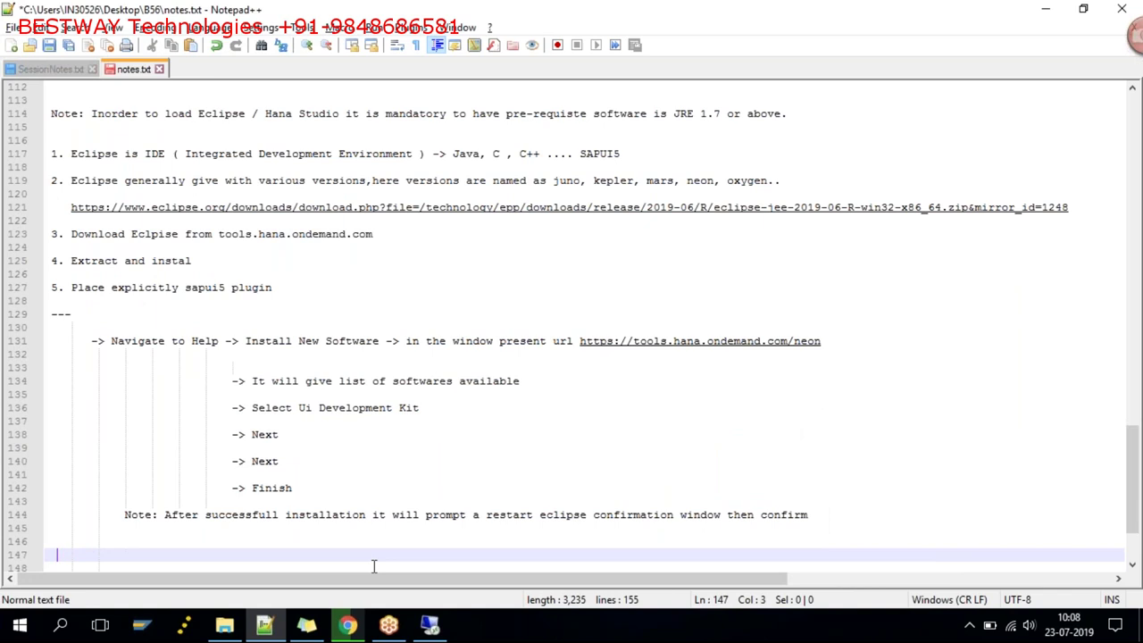
type("6. R")
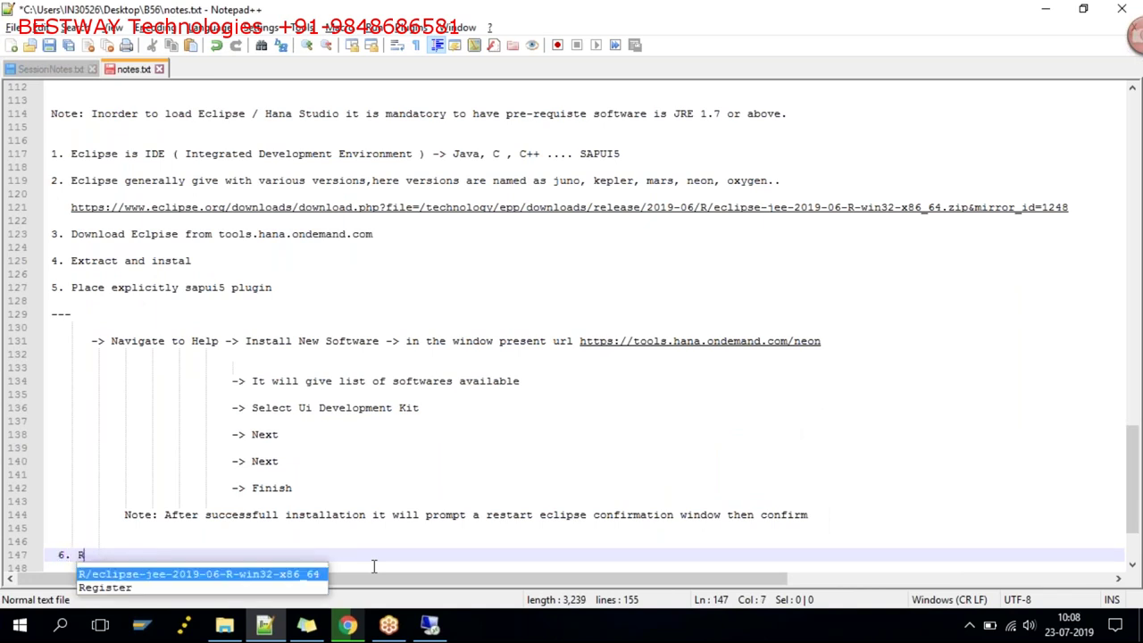
type("e-check sa")
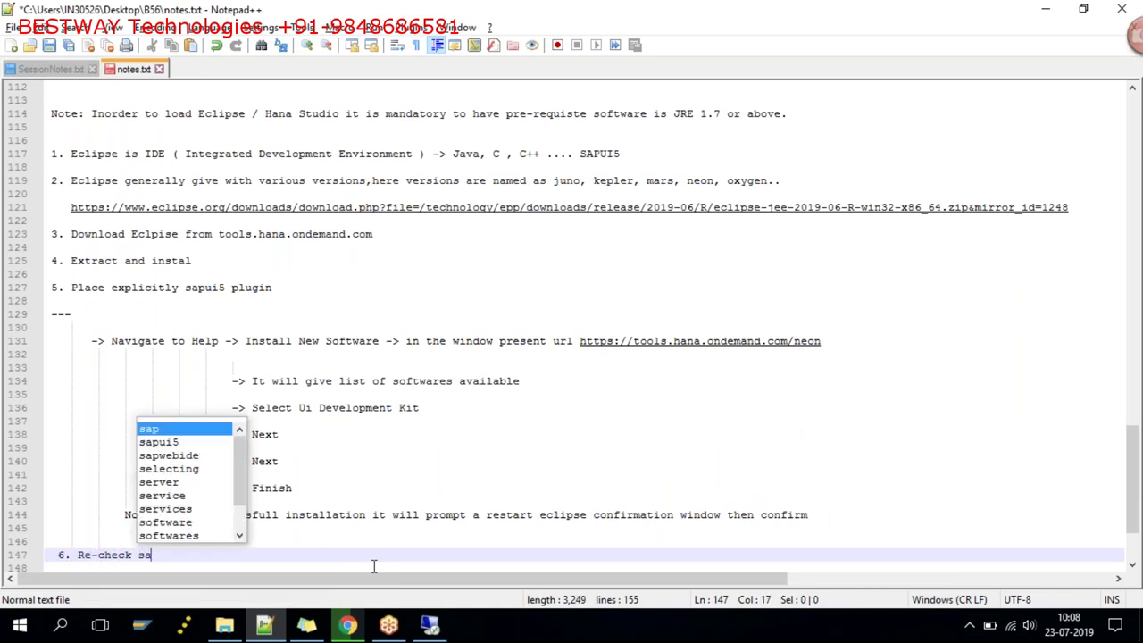
type("pui5 is")
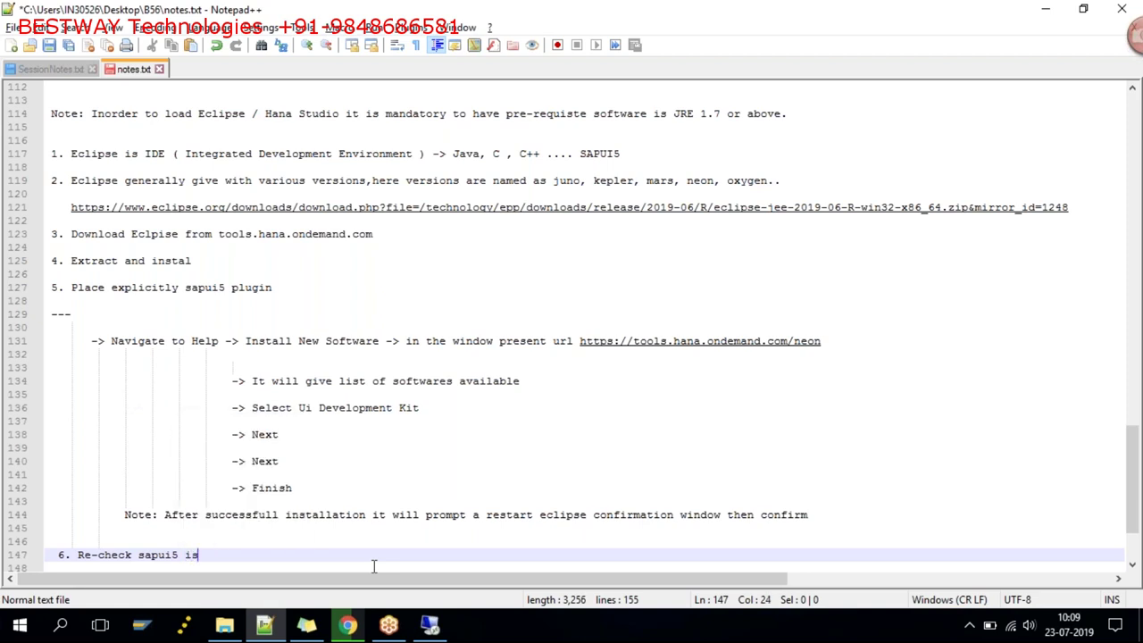
type(" installed or")
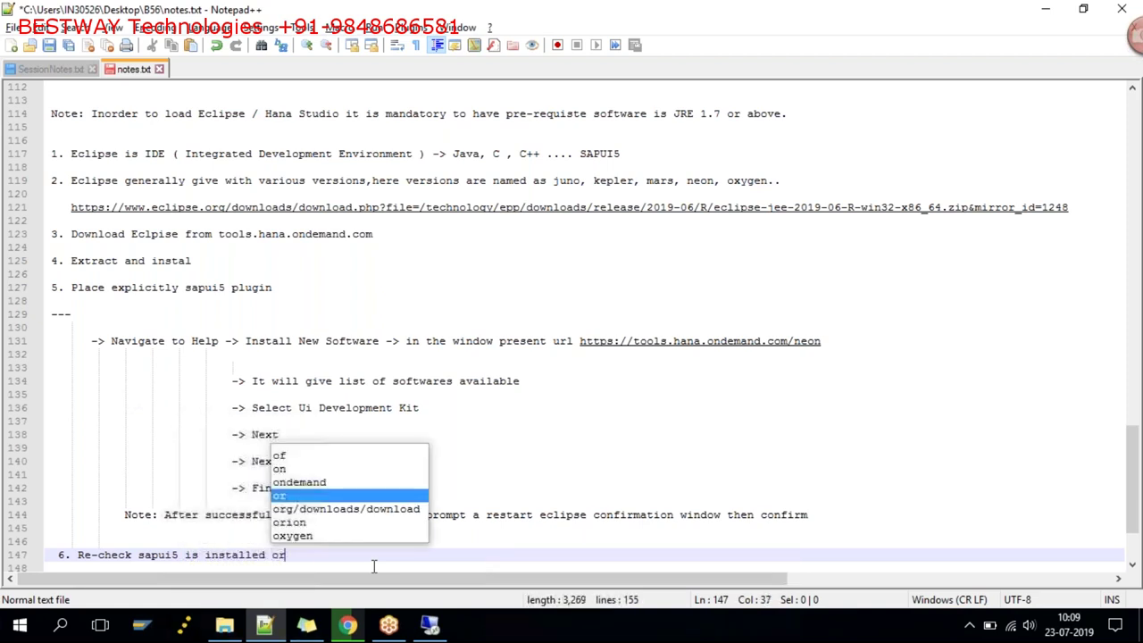
Step: Continue item 6 with "not -> By Navigating -> Help -> About -> SAPUI5"
type(" not -> By Navi")
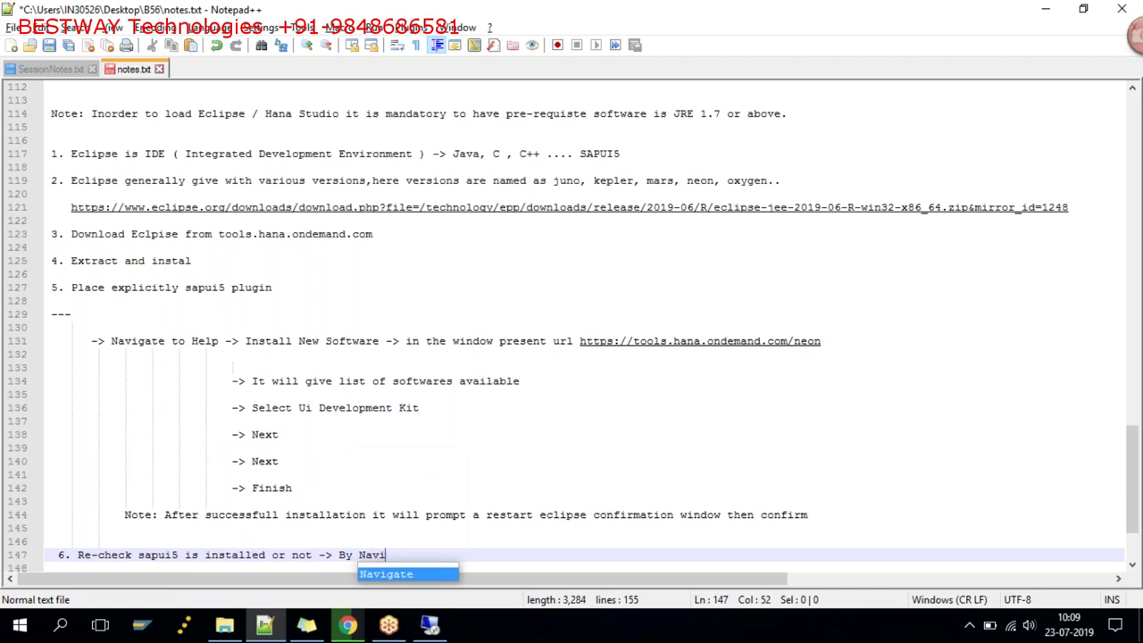
key("Return")
key("BackSpace")
key("BackSpace")
type("i")
key("BackSpace")
type("ting -> Help -> About -> SAPUI5 ")
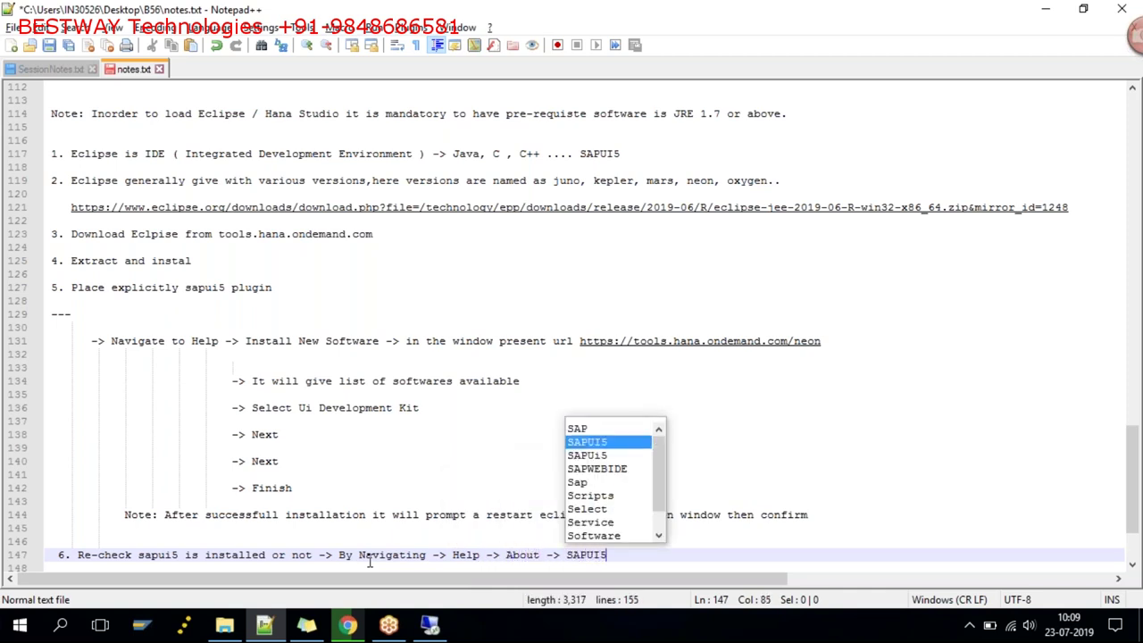
Step: Finish item 6 with "Icon -> Single click -> SAPUi5 Version is installed"
type("Icon -> S")
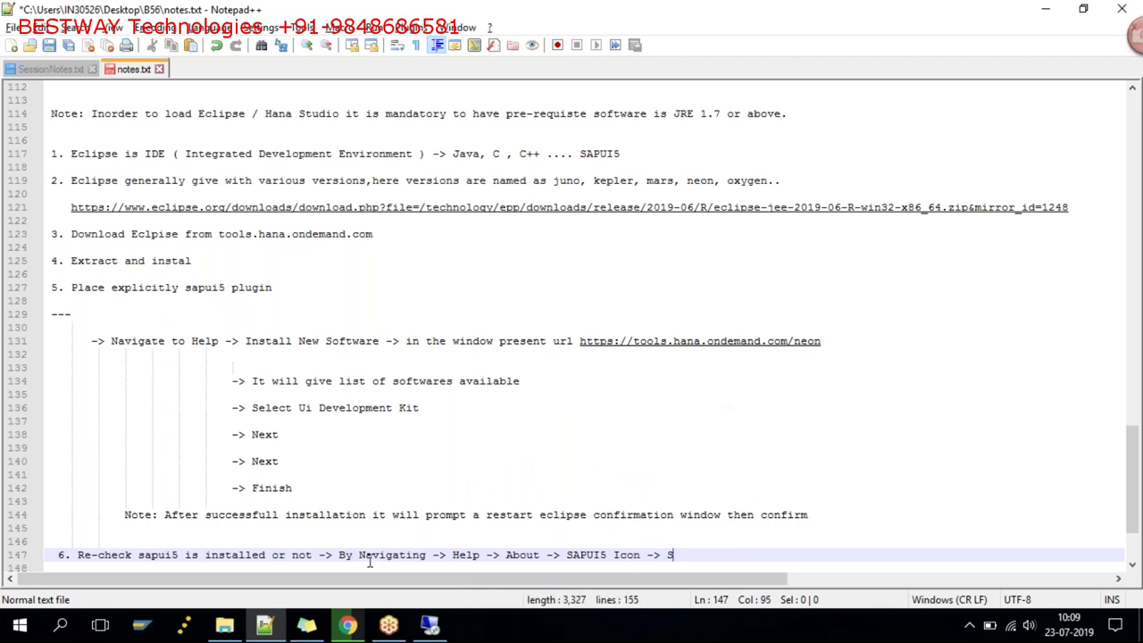
type("ingle")
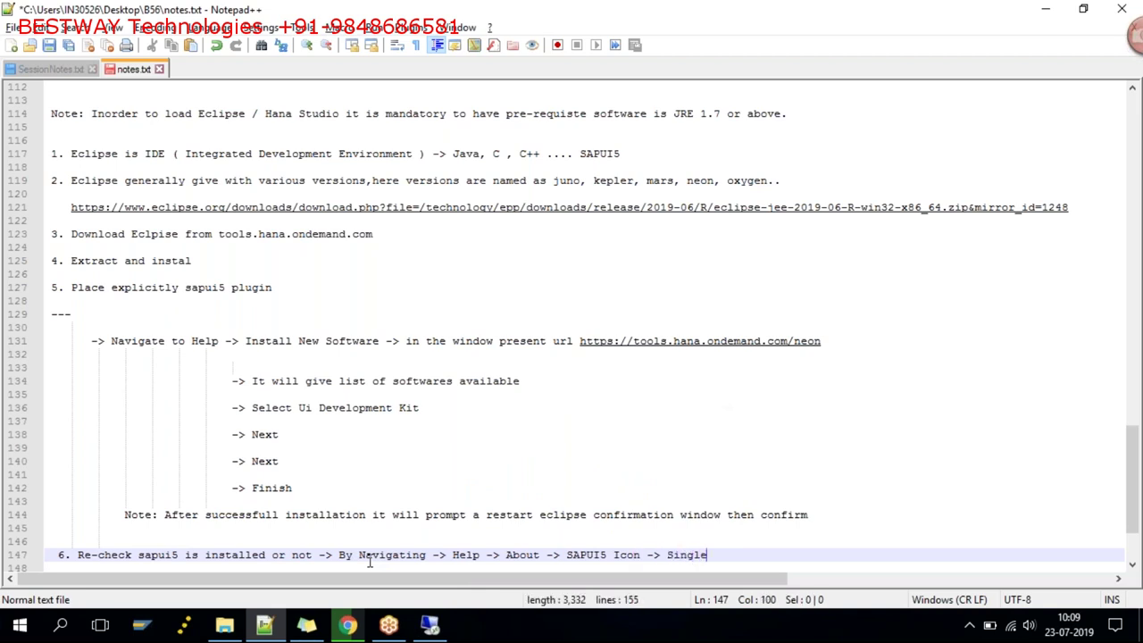
type(" click -> SAP")
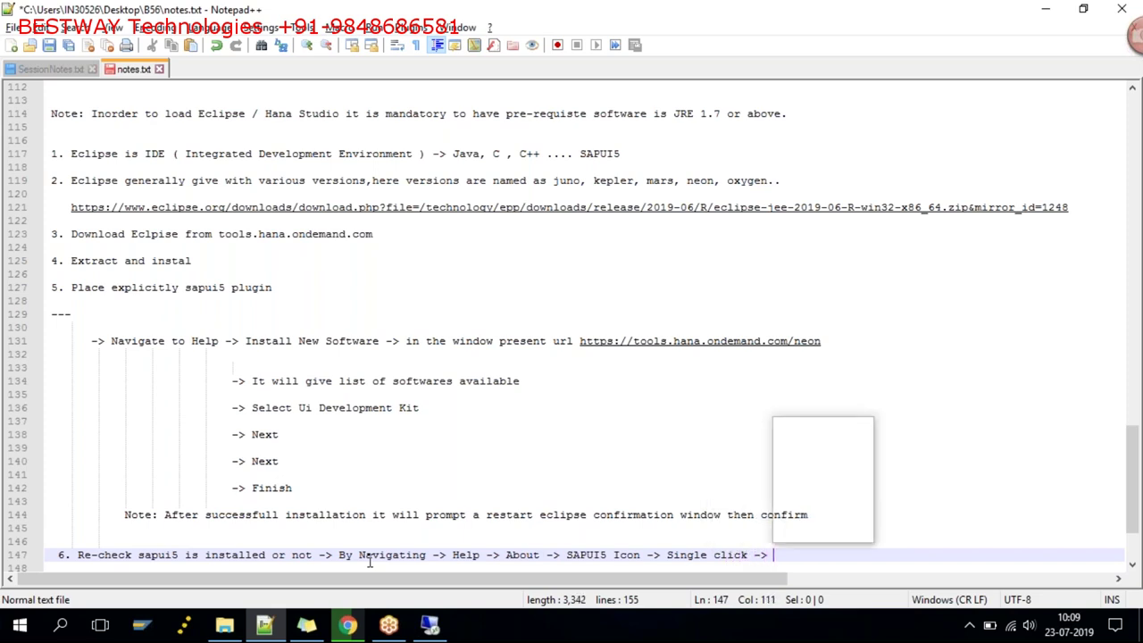
type("Ui5 Vers")
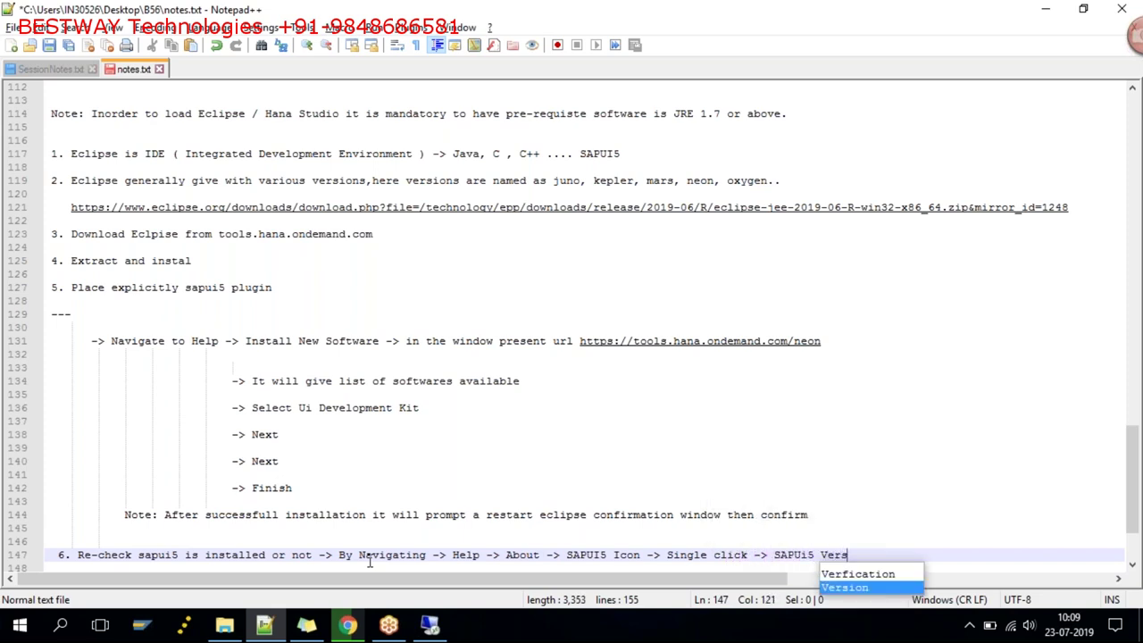
type("ion is installed")
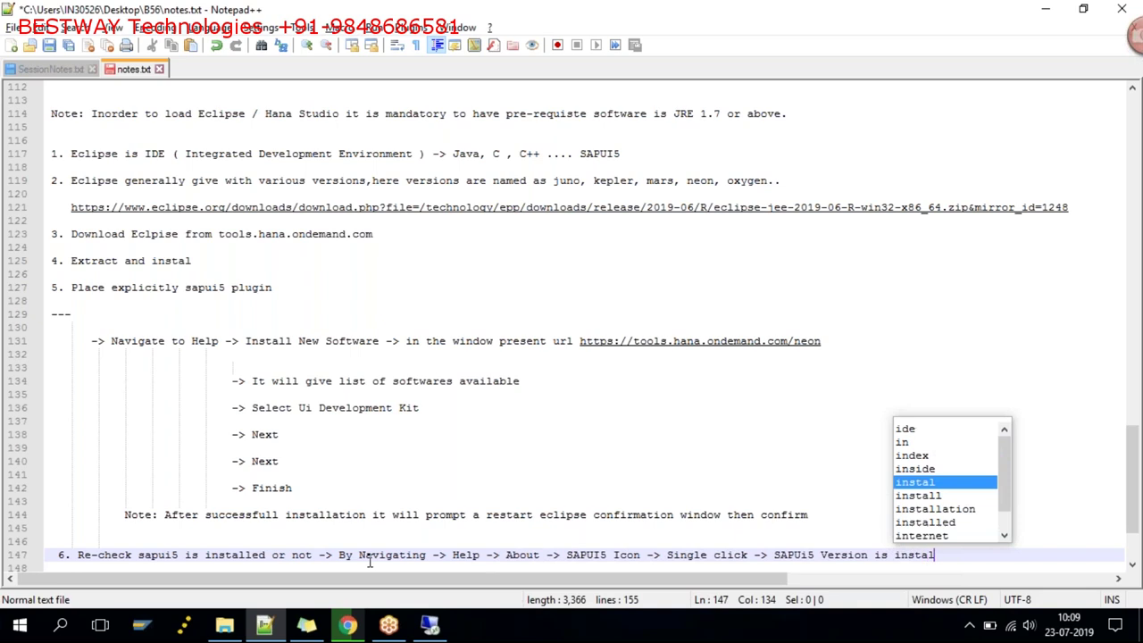
Step: Insert a "-----" separator line at the start of its line below item 6, leaving one blank line above it
key("Return")
key("Return")
key("Return")
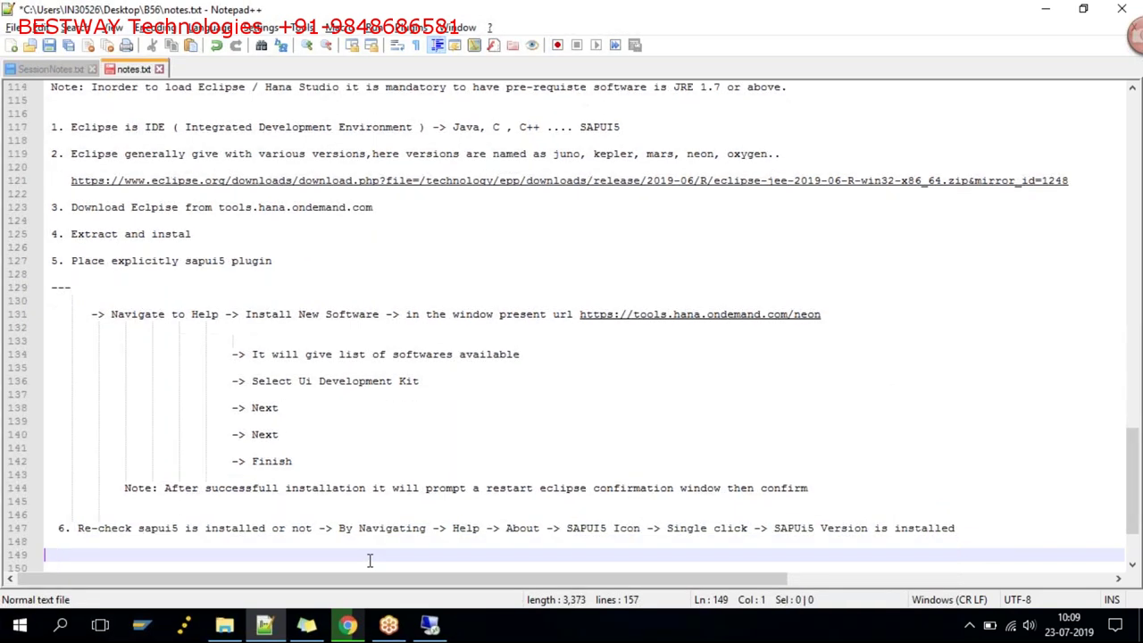
key("Tab")
type("-----")
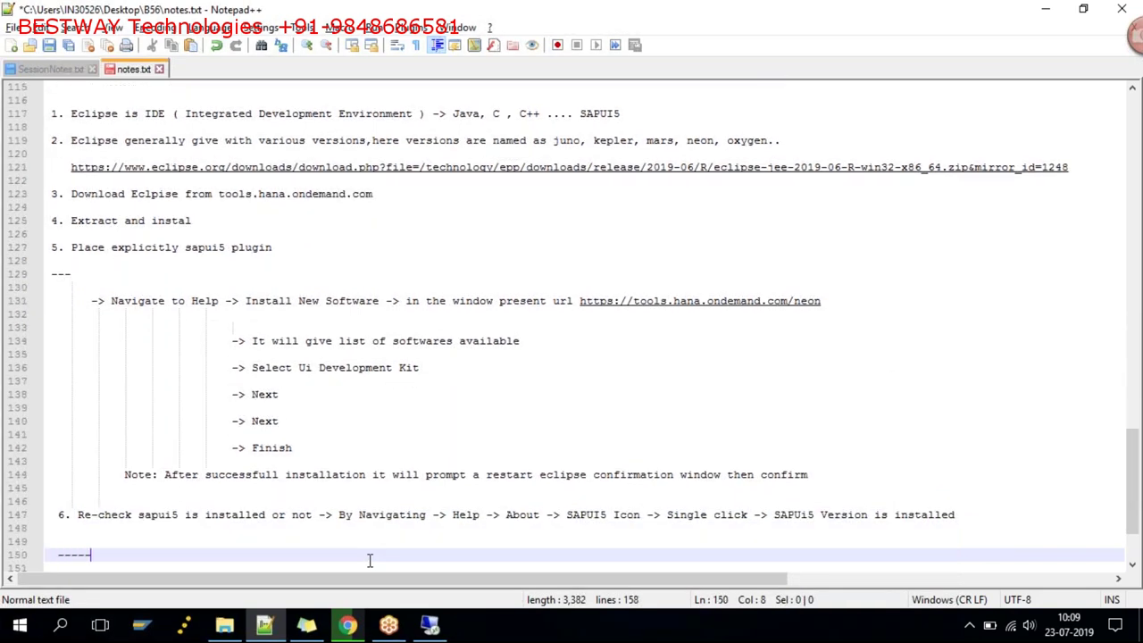
key("Page_Up")
key("Page_Down")
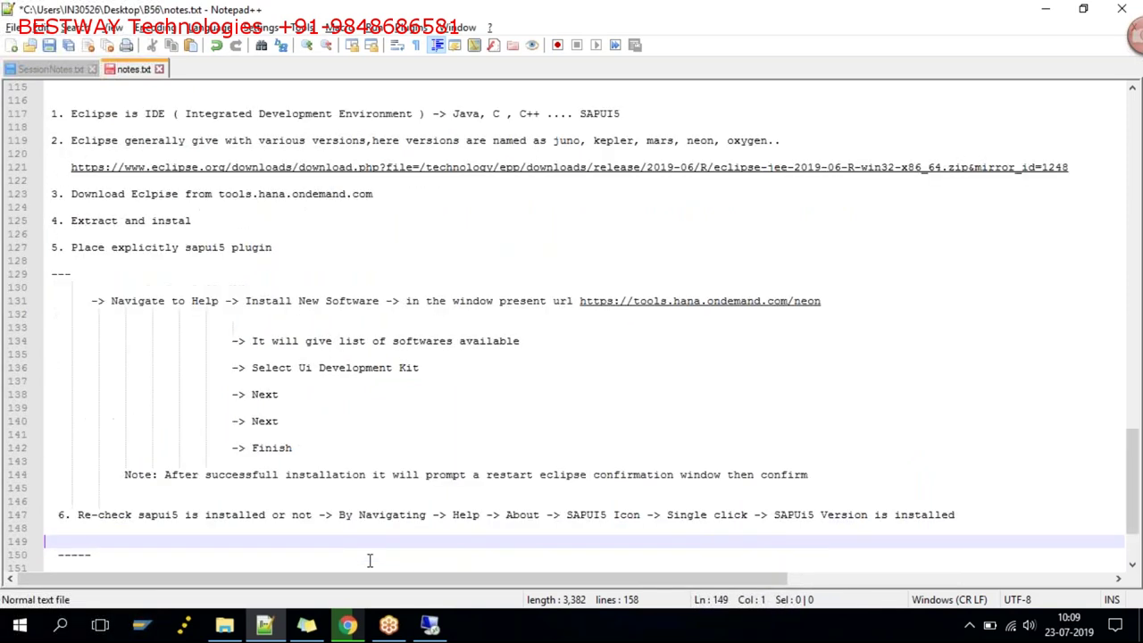
left_click(370, 560)
key("End")
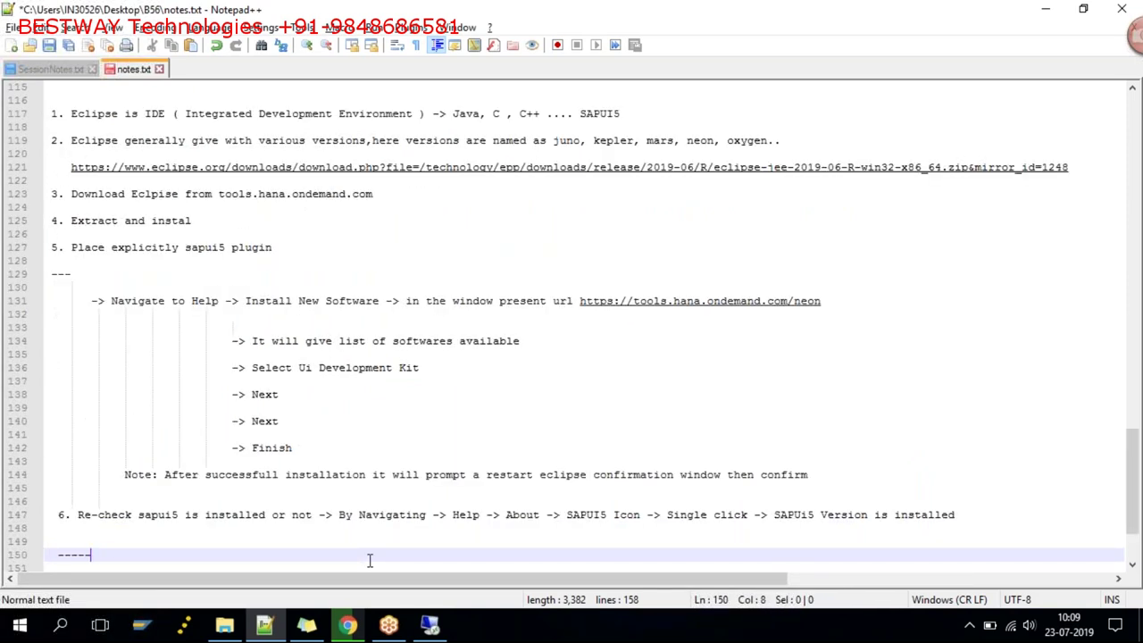
key("Left")
key("Down")
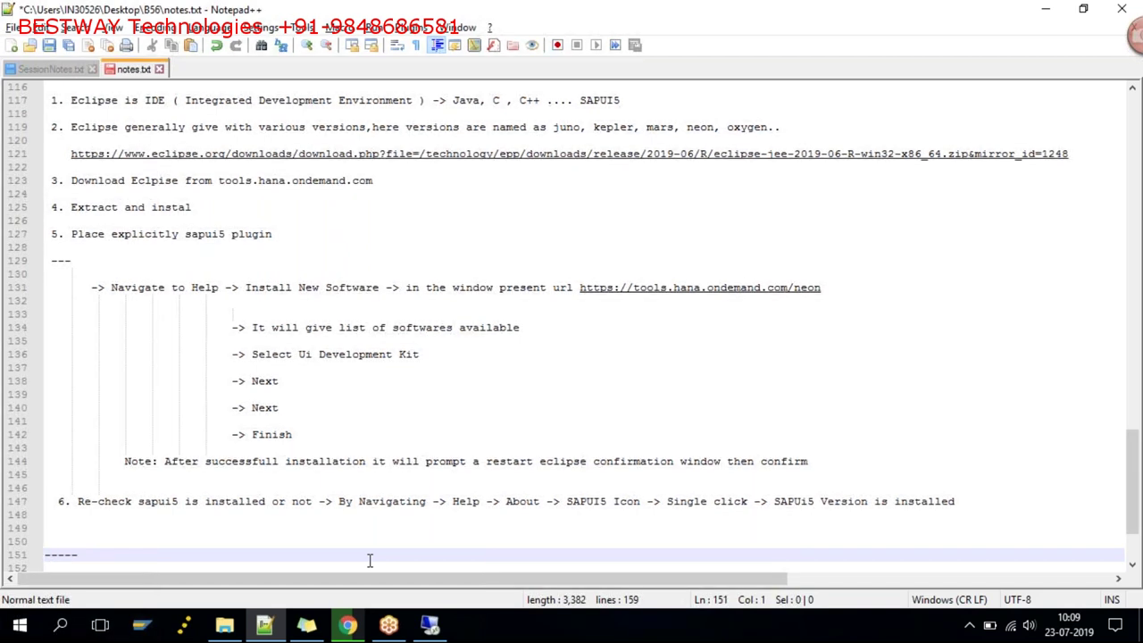
key("Up")
key("BackSpace")
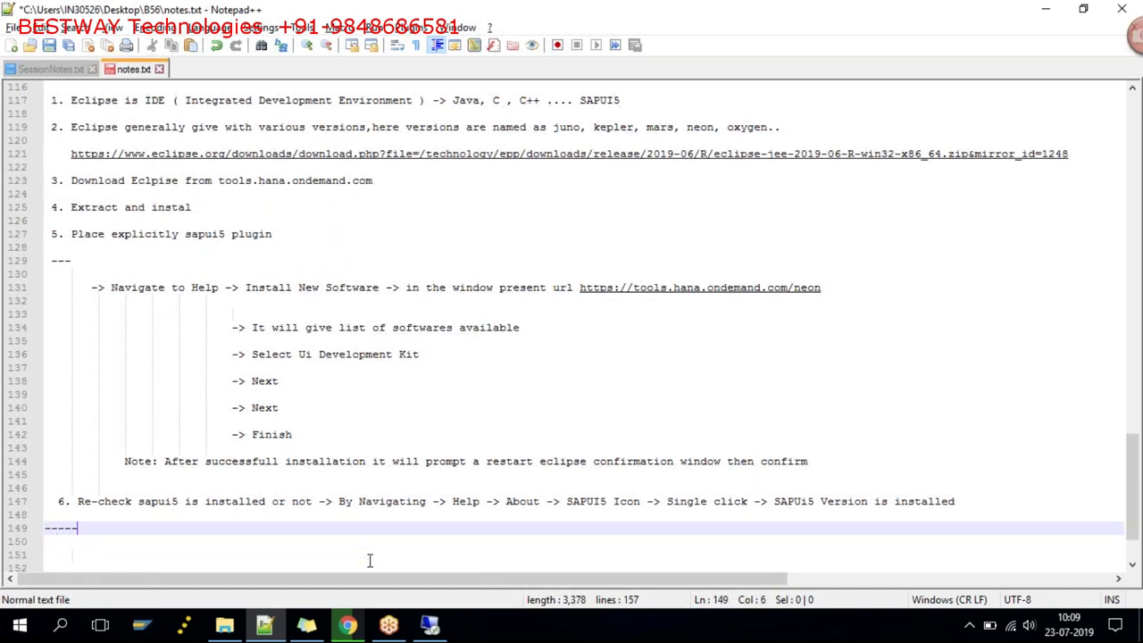
Step: Below the separator, add item 7 "Create UI5 Application" followed by a blank line
key("Return")
key("Return")
type("7.")
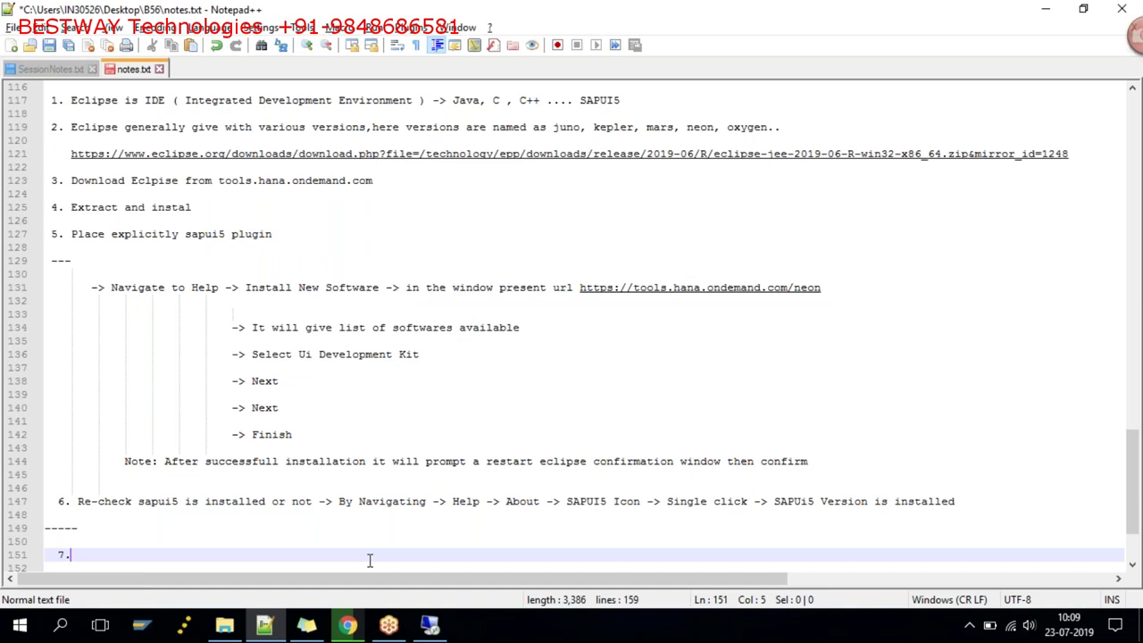
type(" Create UI")
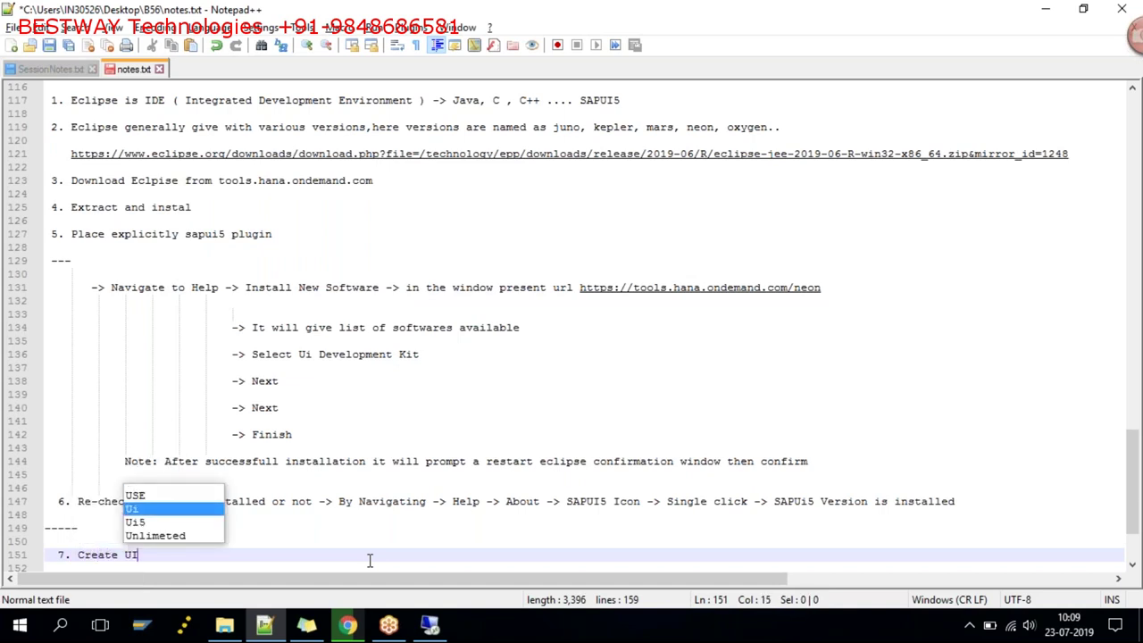
type("5 Application")
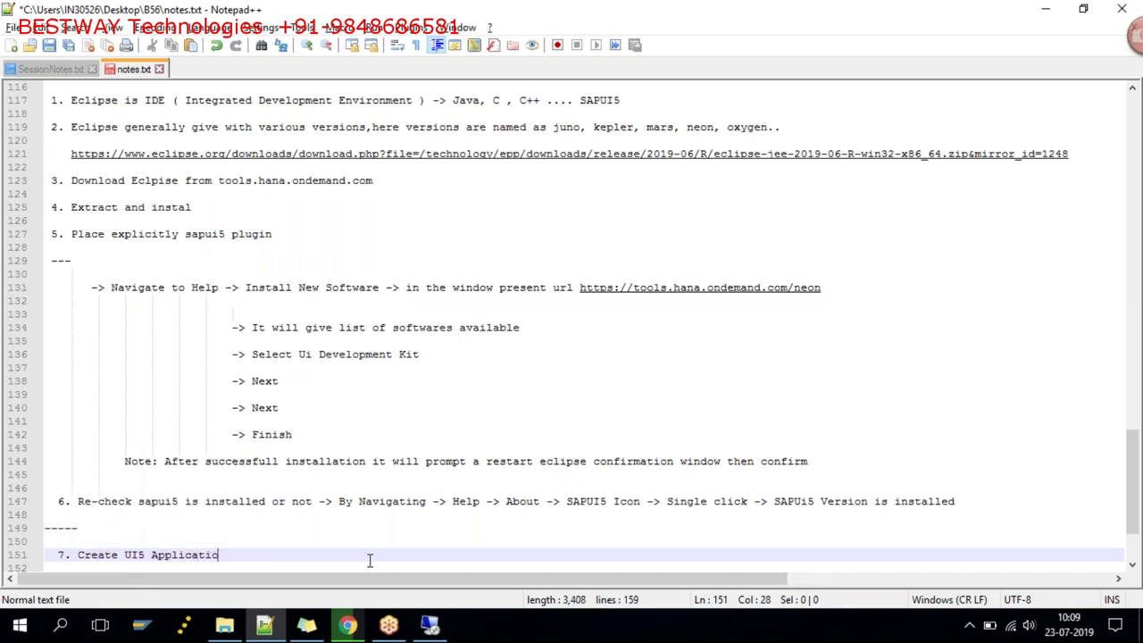
key("Return")
key("Return")
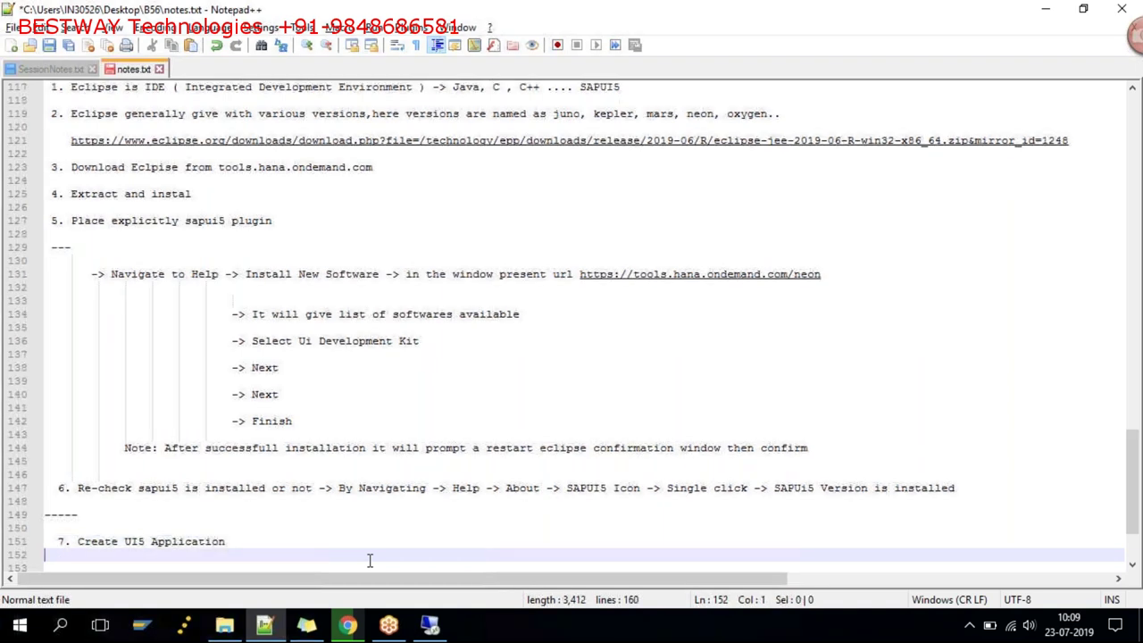
Step: Under item 7, start a sub-item reading "-> File -> New -> other -> type sapui5 ->"
type("->")
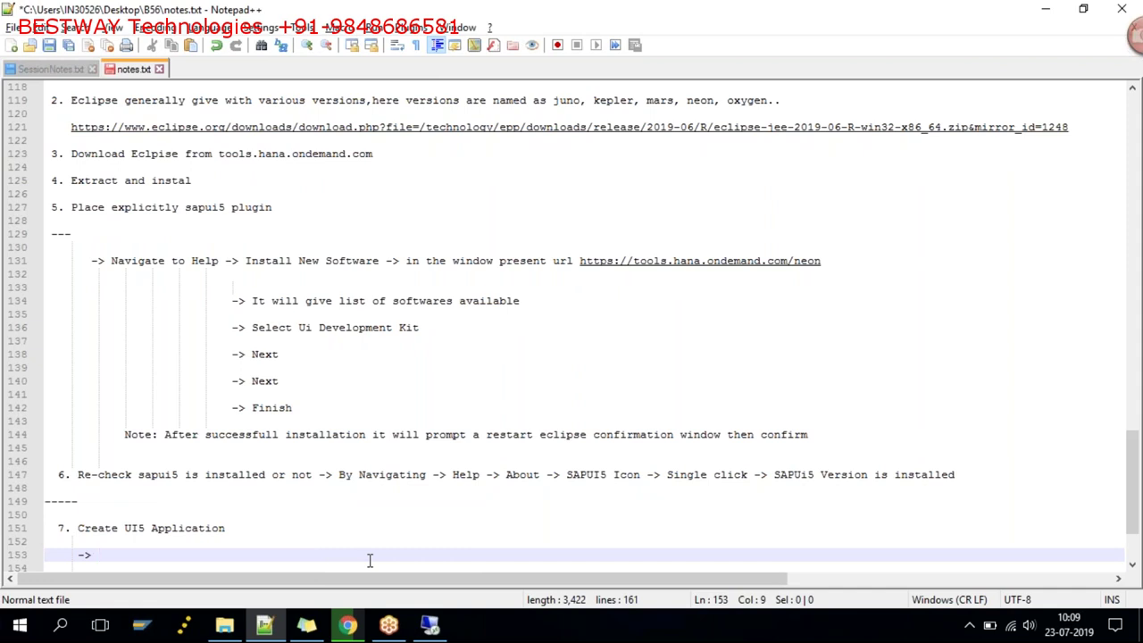
type(" File -> New -> ")
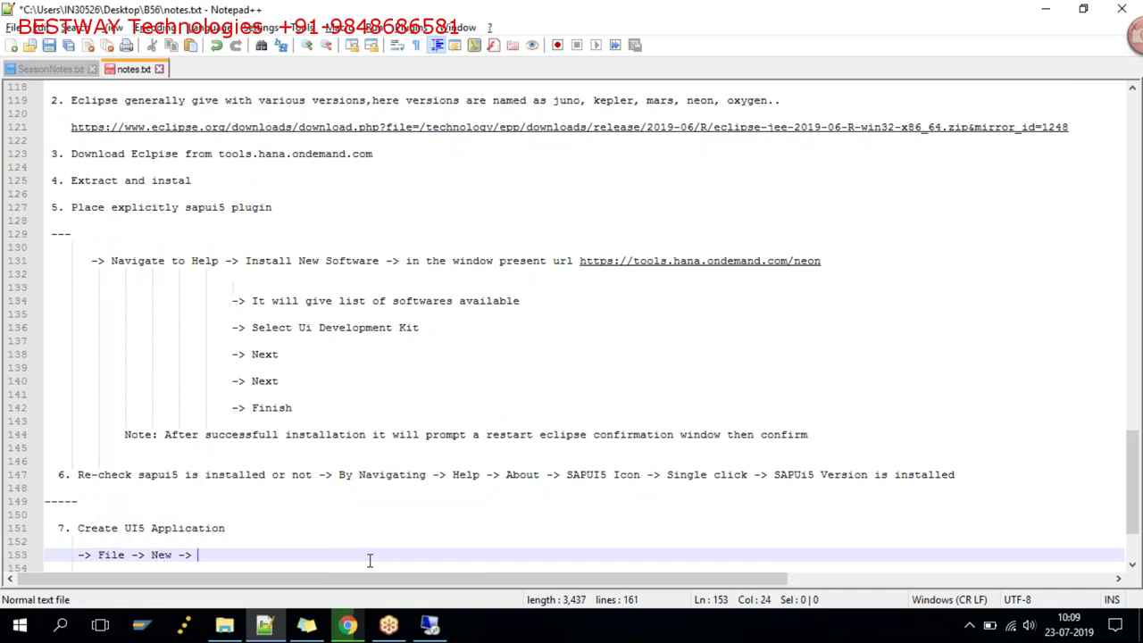
type("other -> sapui5 ")
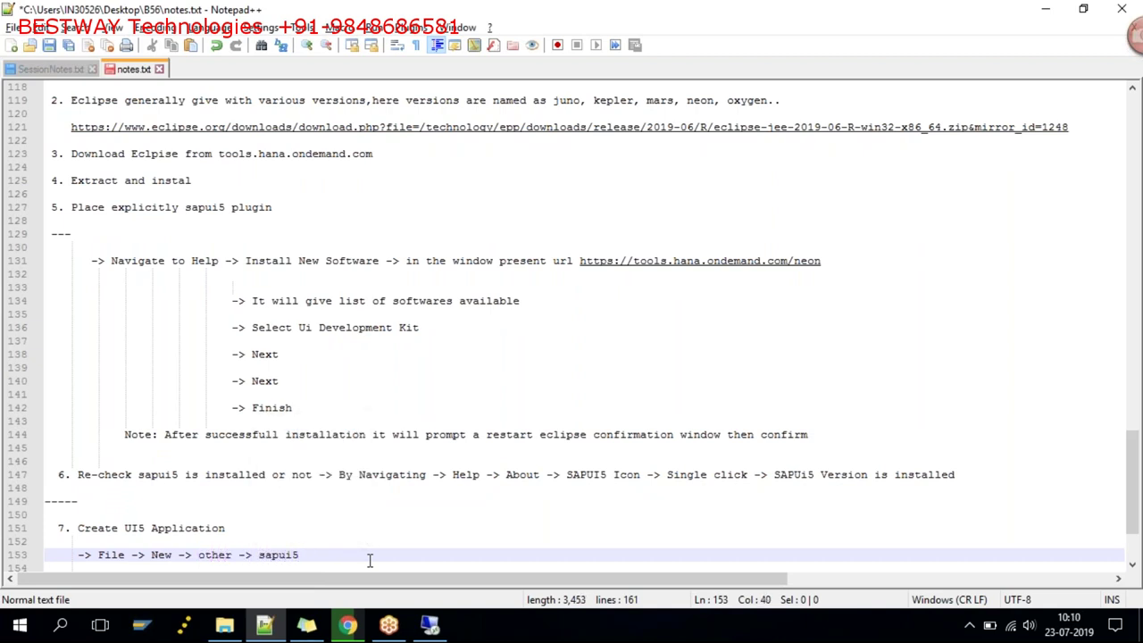
type("type")
key("Right")
key("Right")
type("-> S")
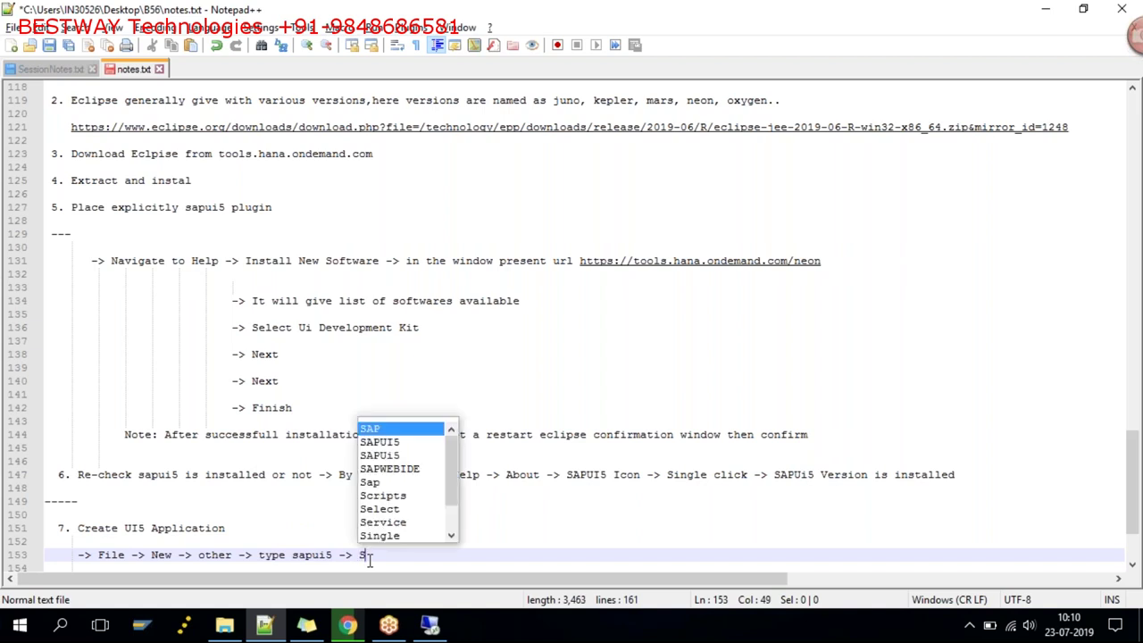
Step: Continue the sub-item with "Select Ui5 Application Development -> Place Project Name -> Select view type -> Place view name"
type("elect Ui5 A")
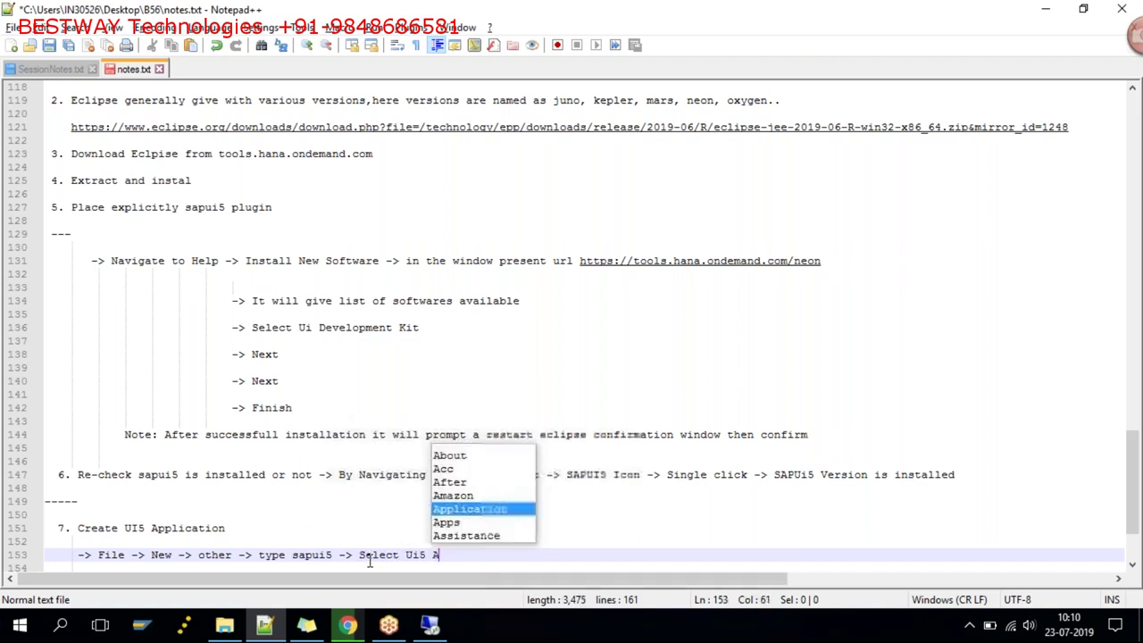
type("pplication Develo")
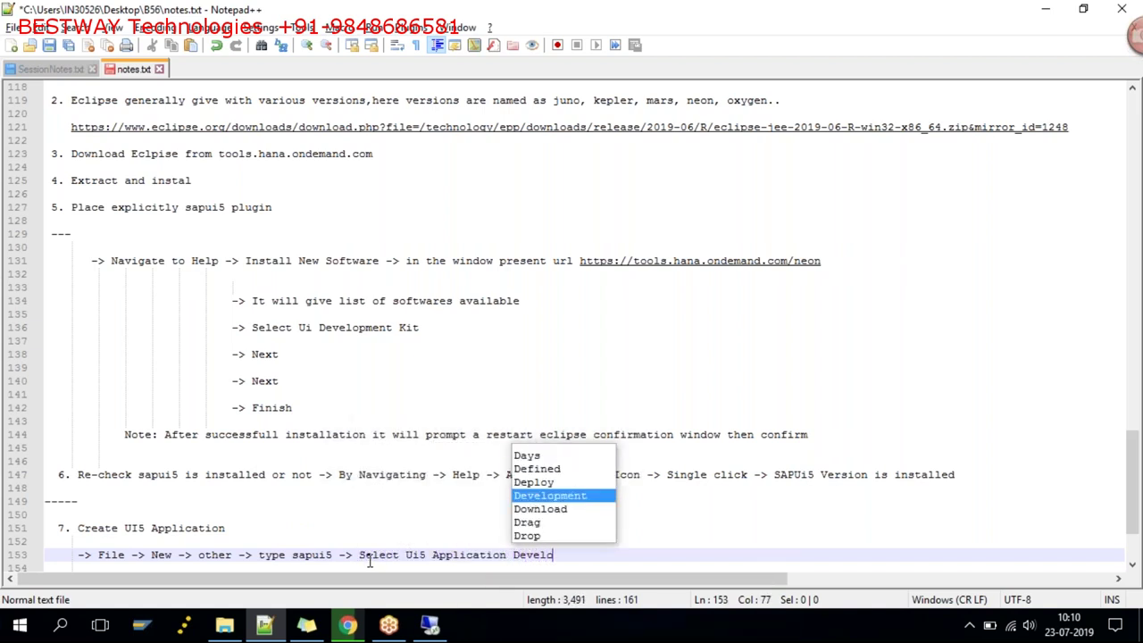
type("pment -> Place Pro")
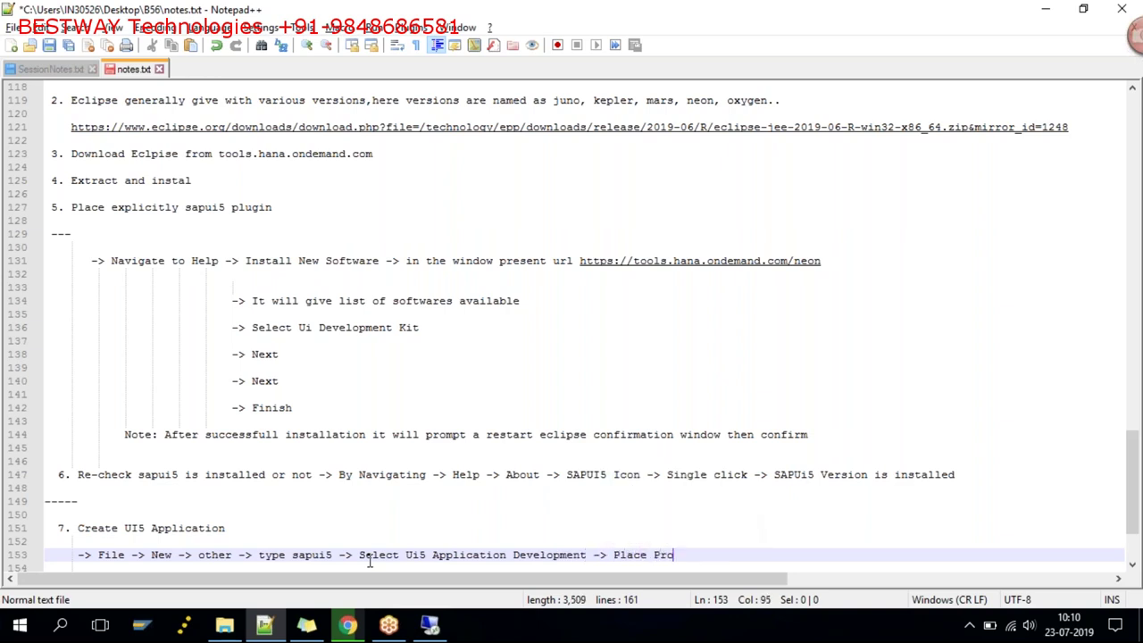
type("ject Name -> Select ")
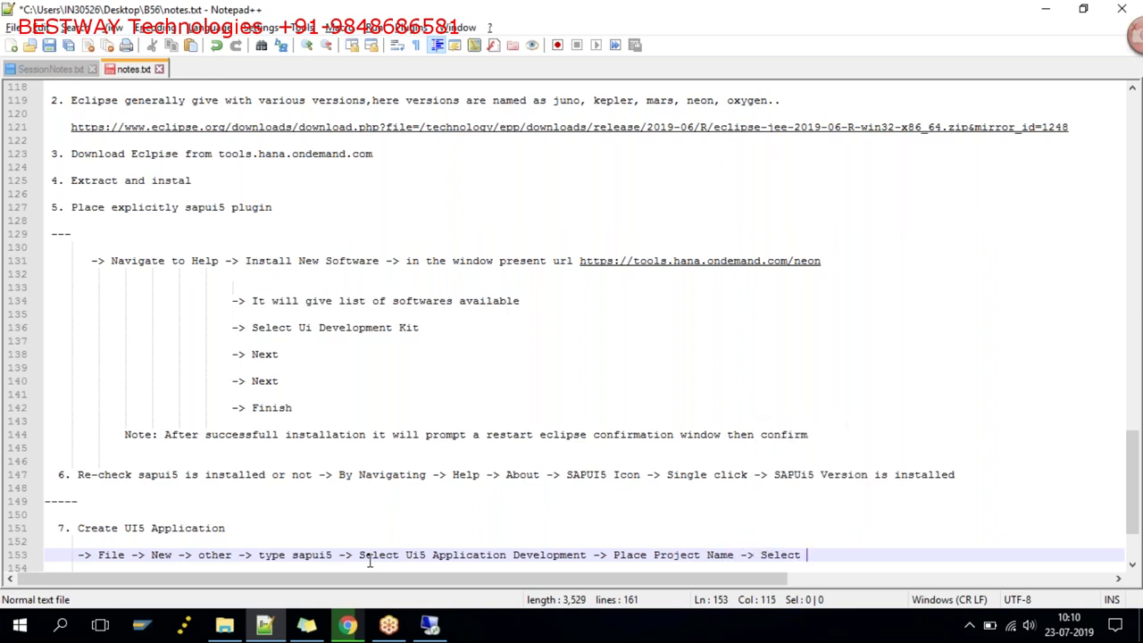
type("view typ")
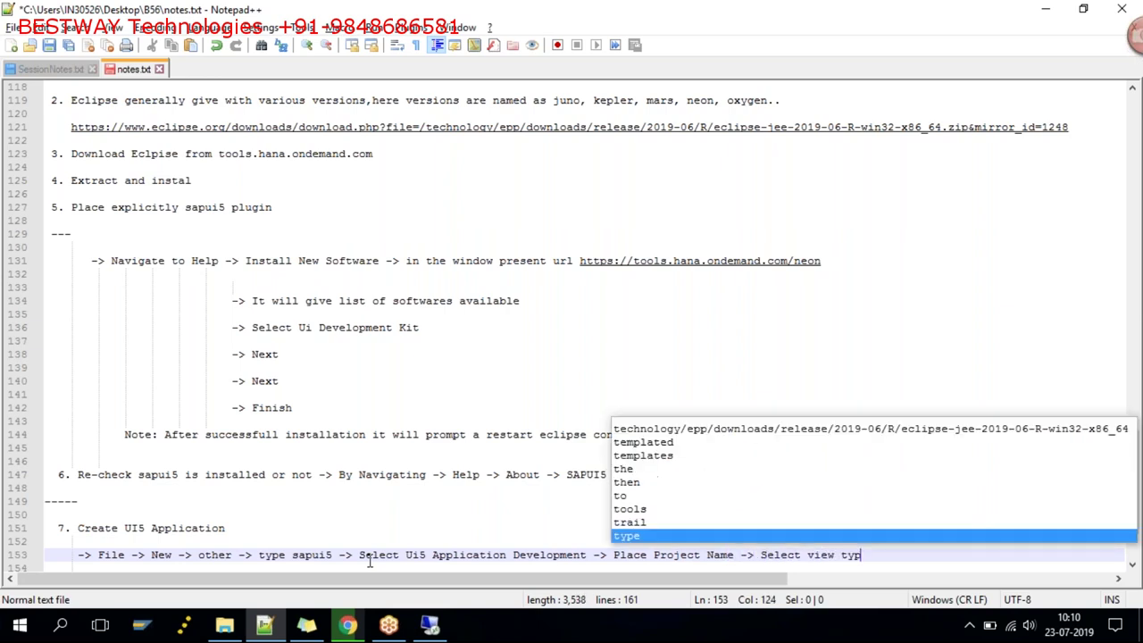
type("e -> Place view name")
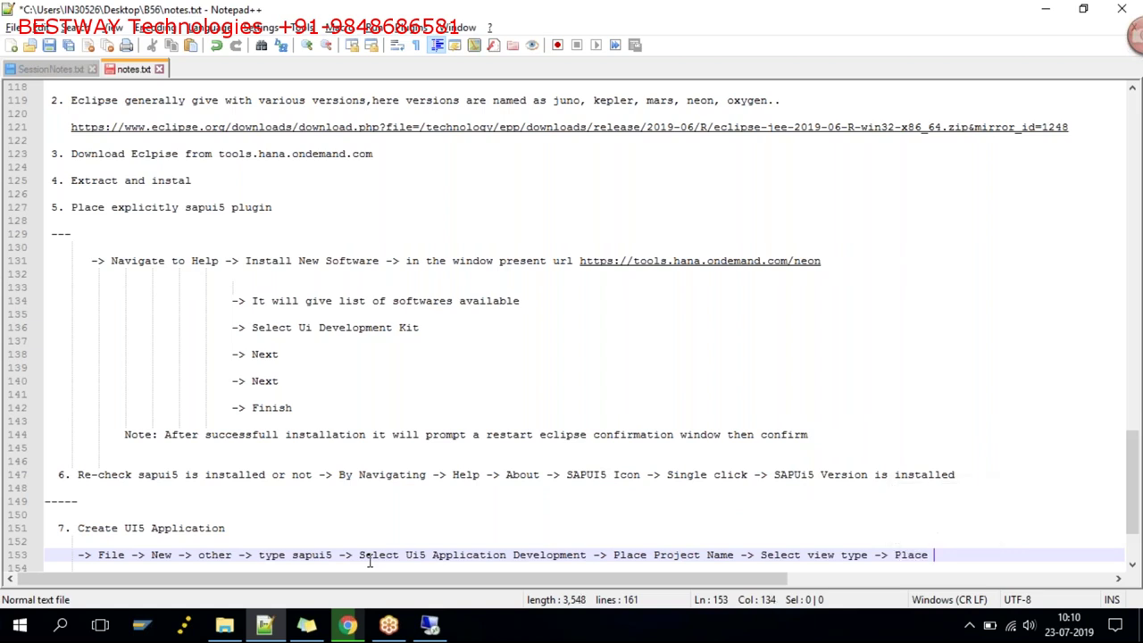
Step: Add a second sub-item "-> Finish" under item 7, separated by a blank line
key("Return")
key("Return")
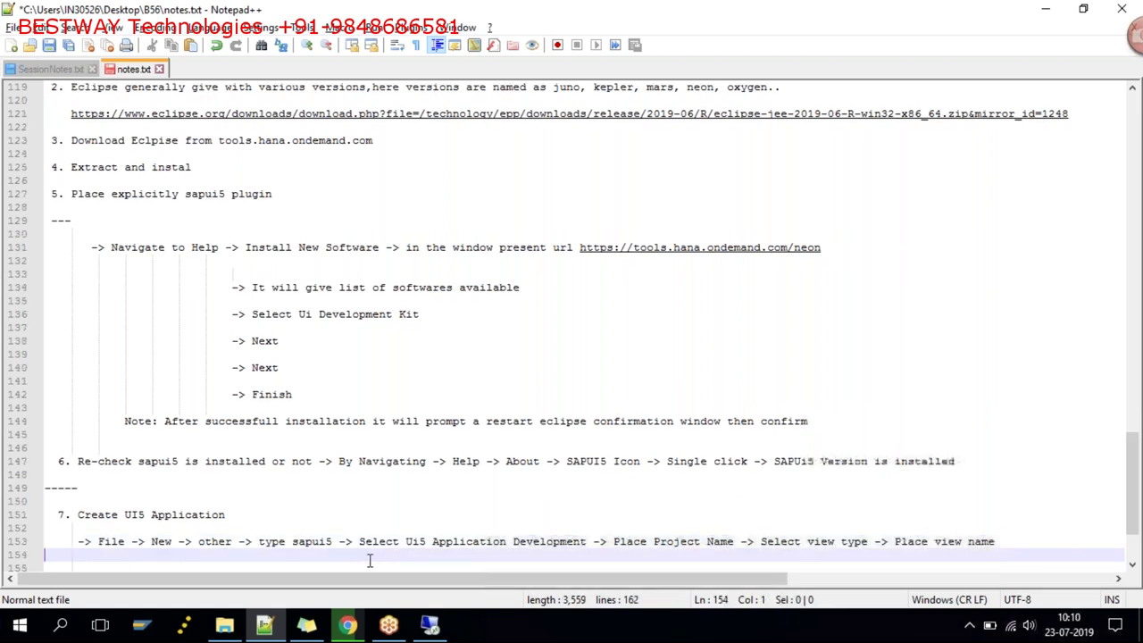
type("-> Finish")
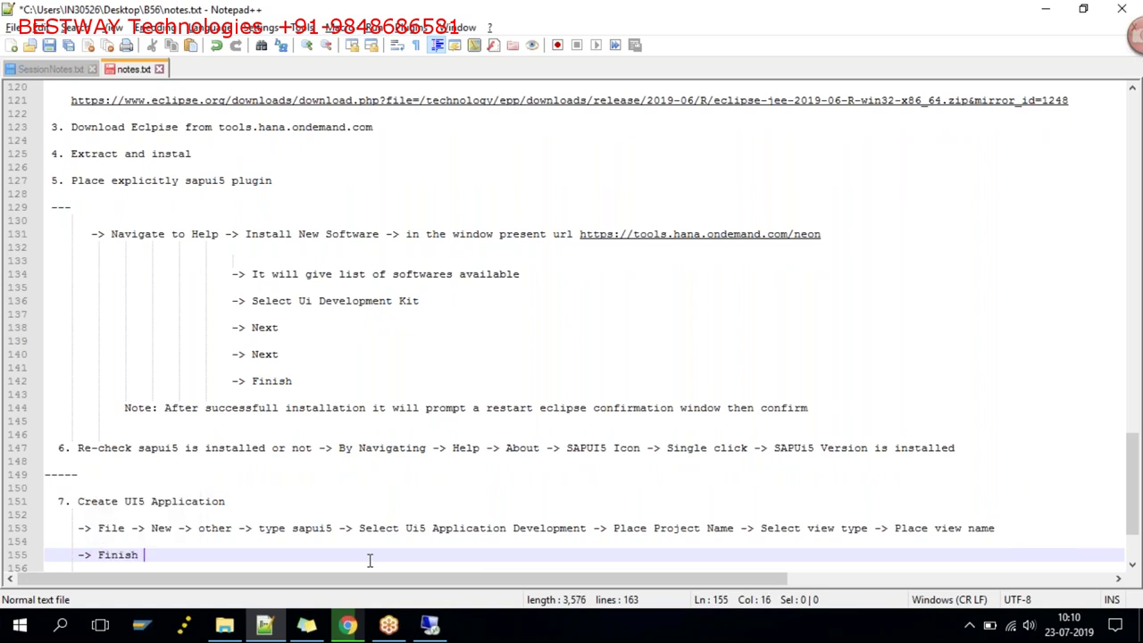
Step: Begin item 8 with "To Run the appplication Right Click on Project -> Run As ->"
key("Return")
key("Return")
type("8.")
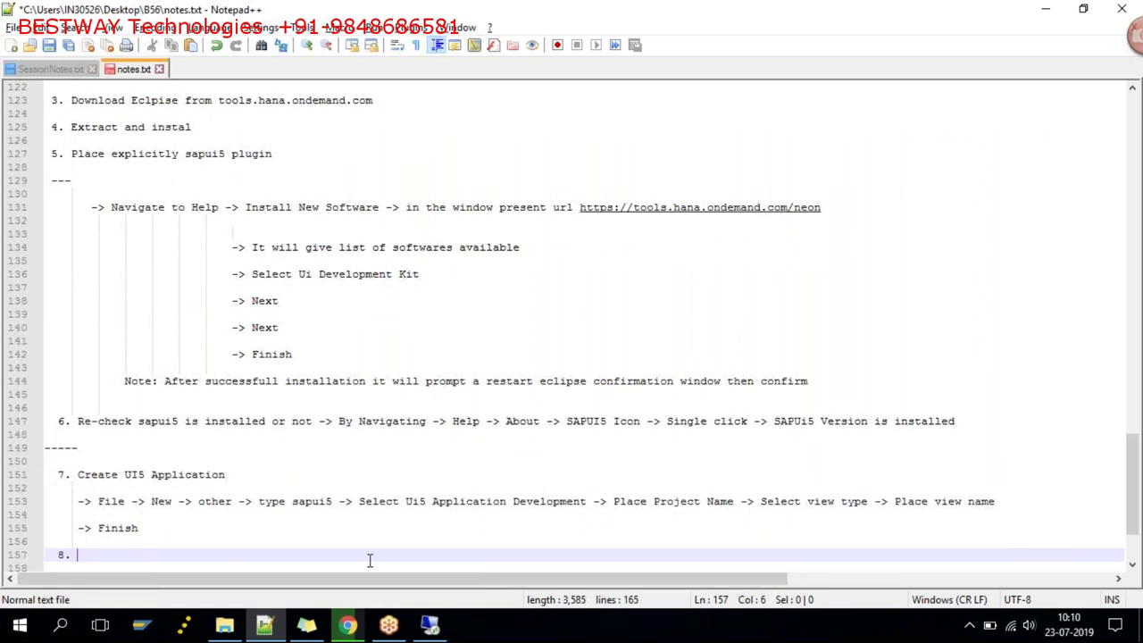
type(" To Run the appplication Right Click on")
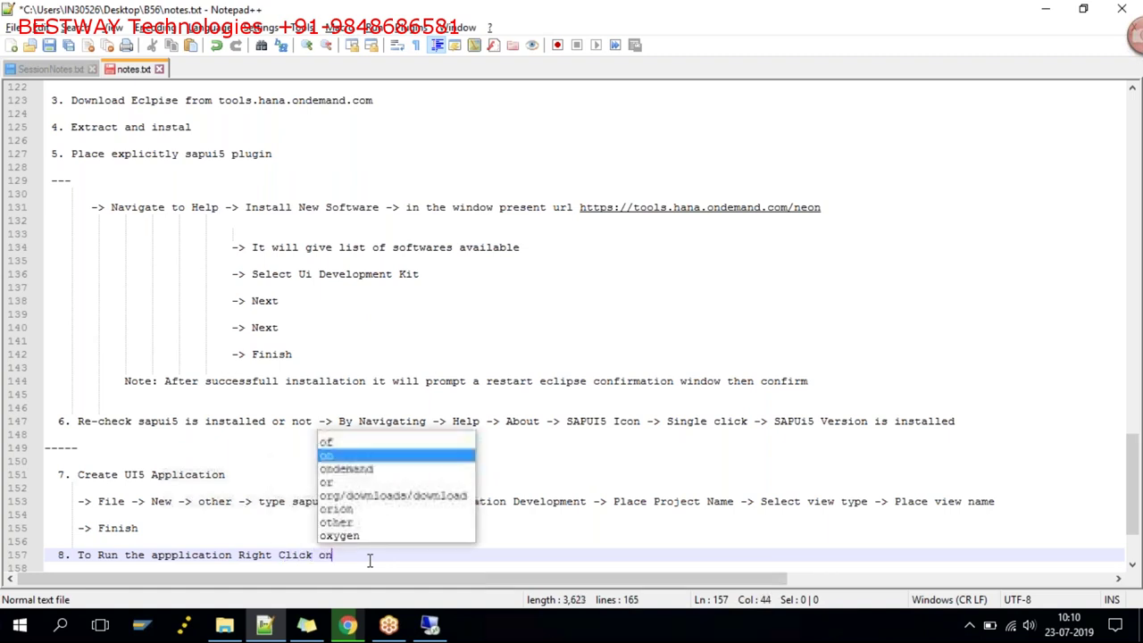
type(" Project -> ")
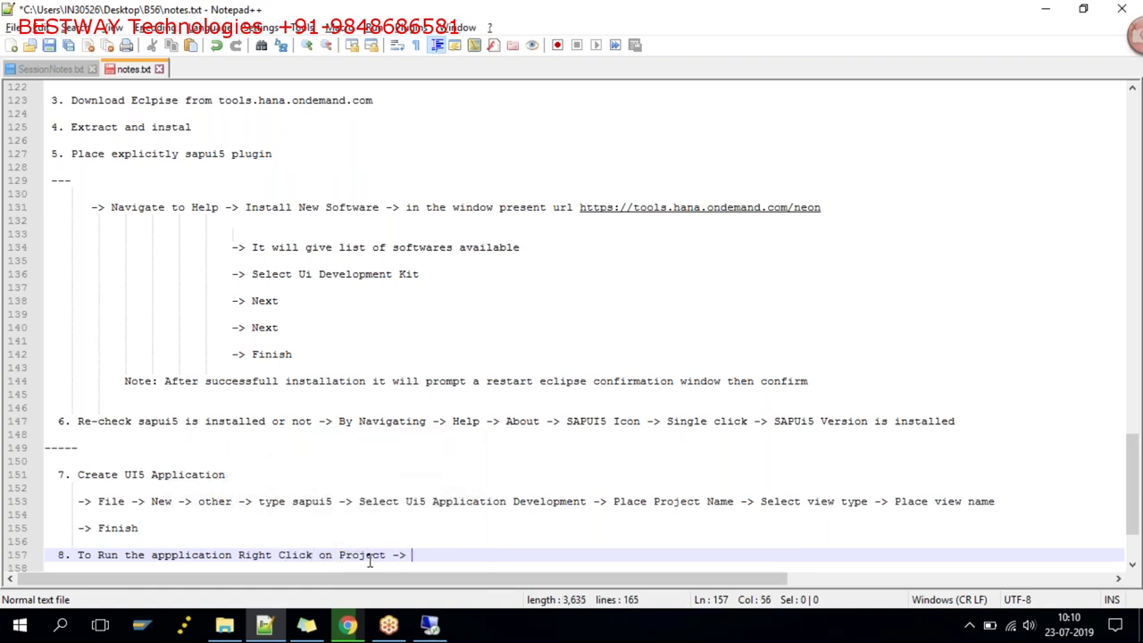
type("Run As -> We")
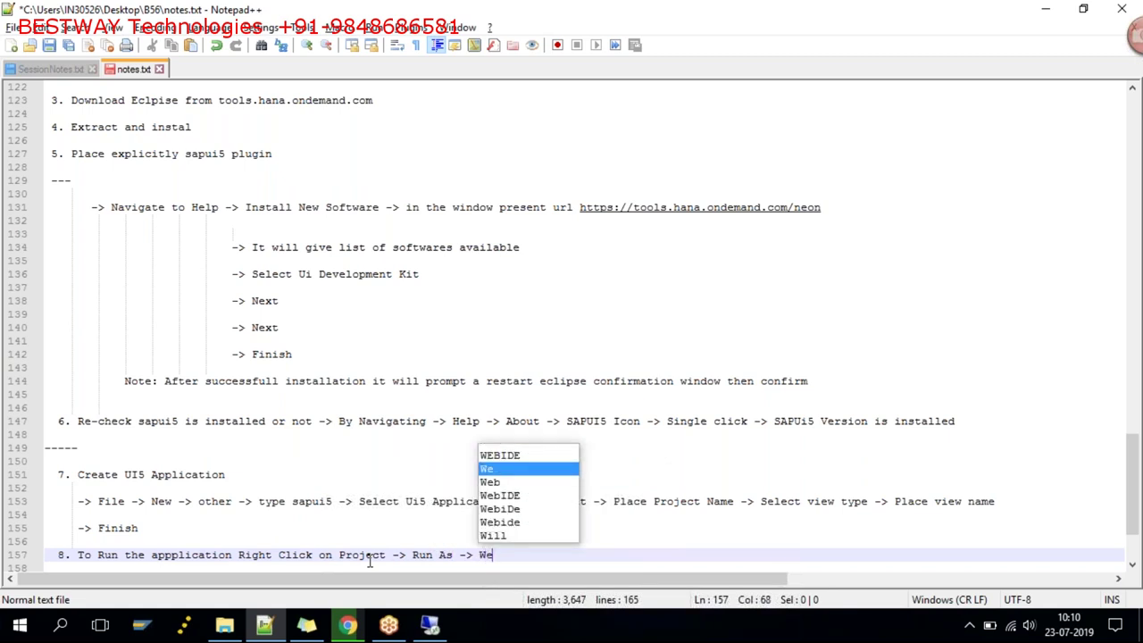
Step: Finish item 8 with "Web App preview ->" and leave a blank line below it
type("b App pri")
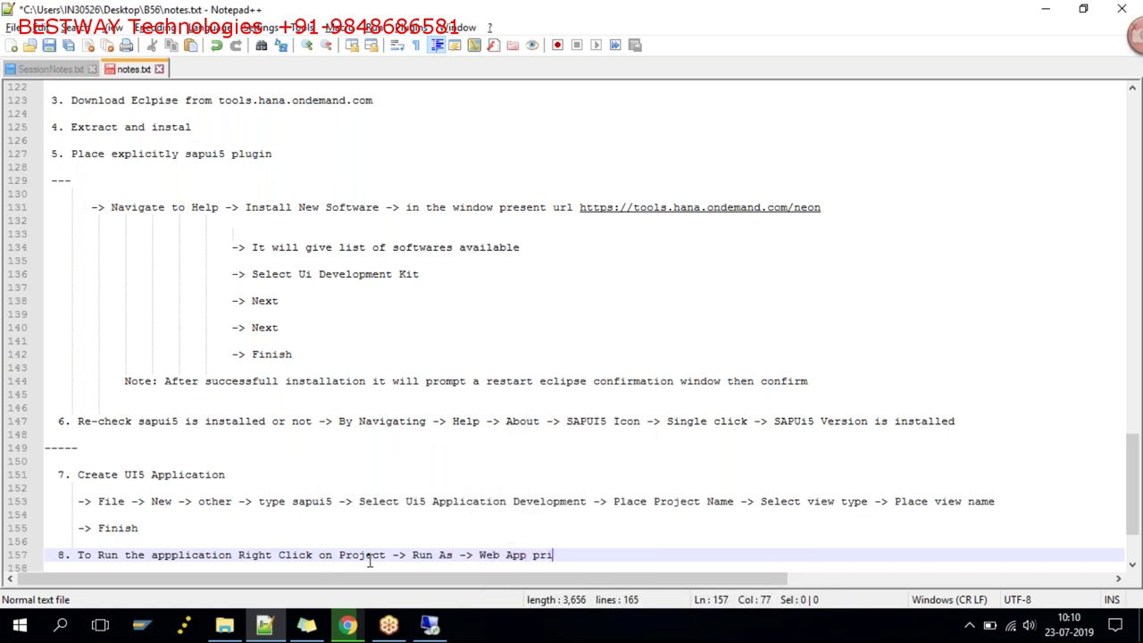
key("BackSpace")
type("evi")
type("ie")
key("BackSpace")
key("BackSpace")
key("BackSpace")
key("BackSpace")
type("view ->")
key("Return")
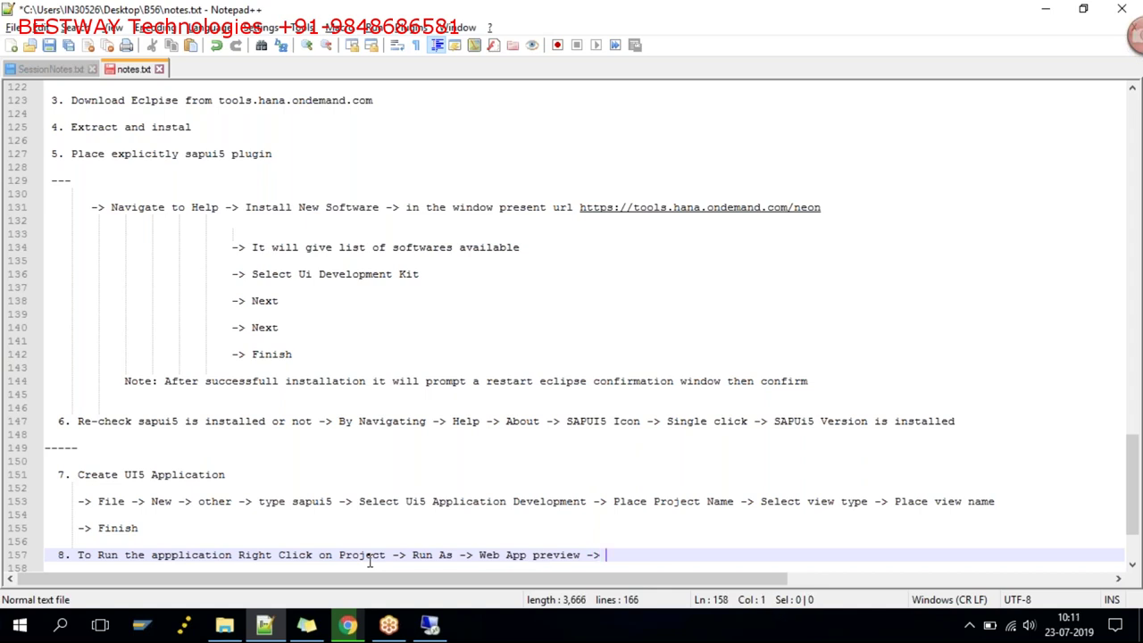
key("Return")
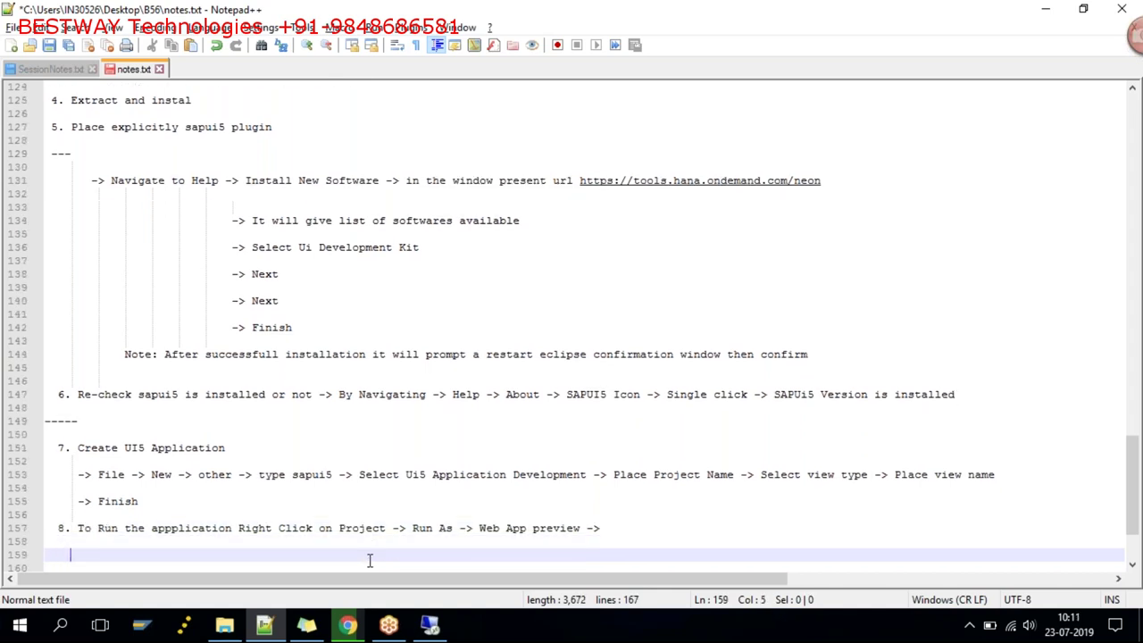
Step: Under item 8, start a note reading "Note: It will load by default within eclipse"
type("zNo")
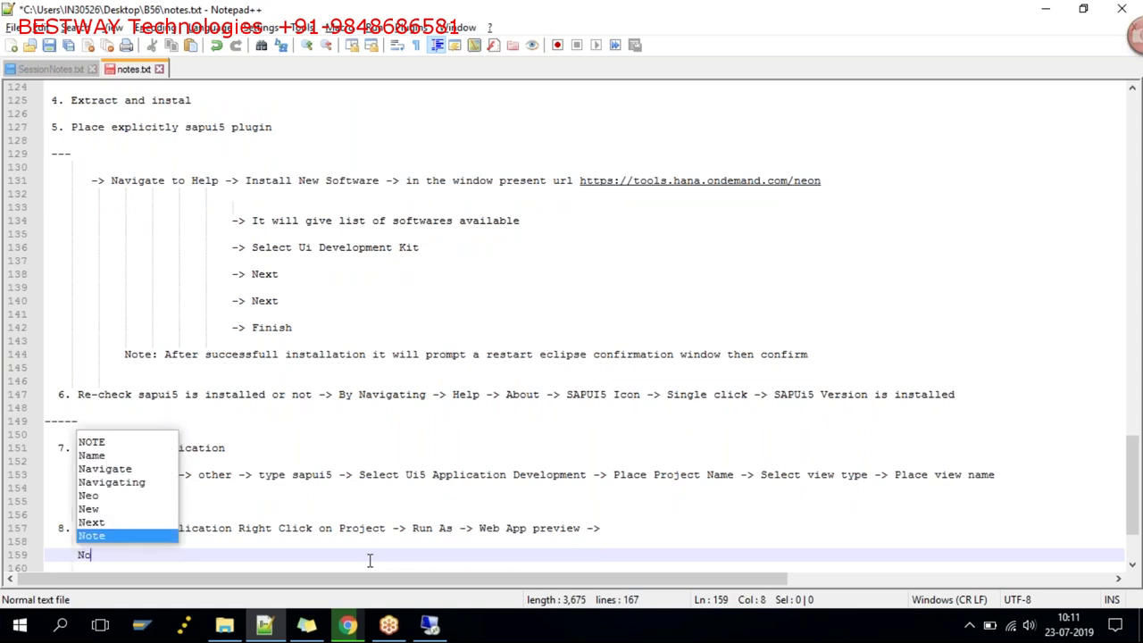
type("te: It w")
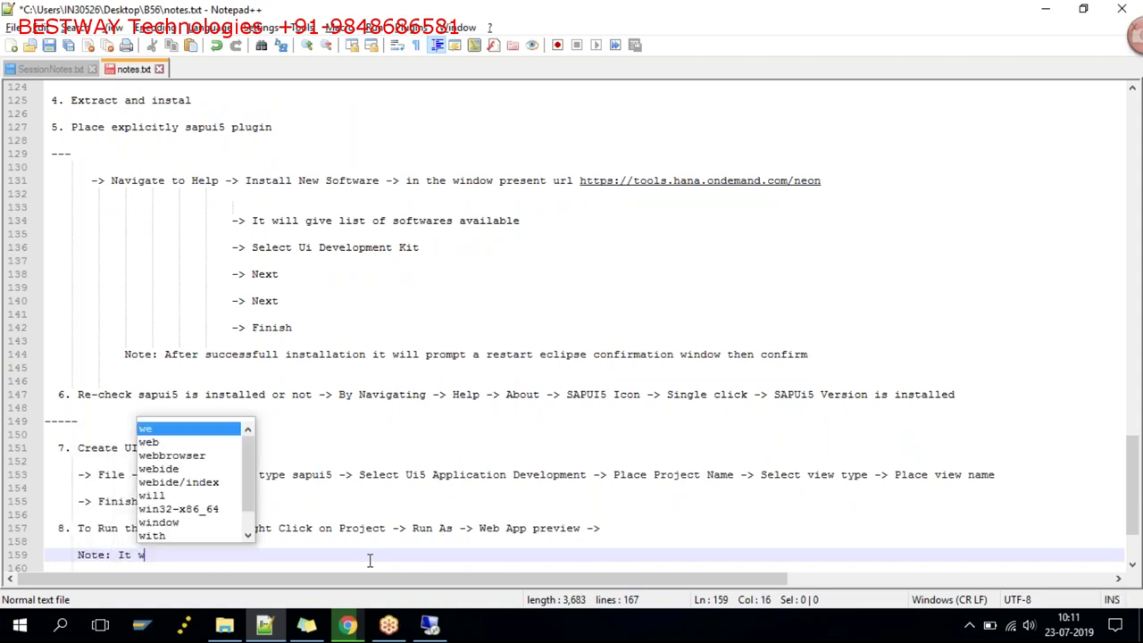
type("ill load b")
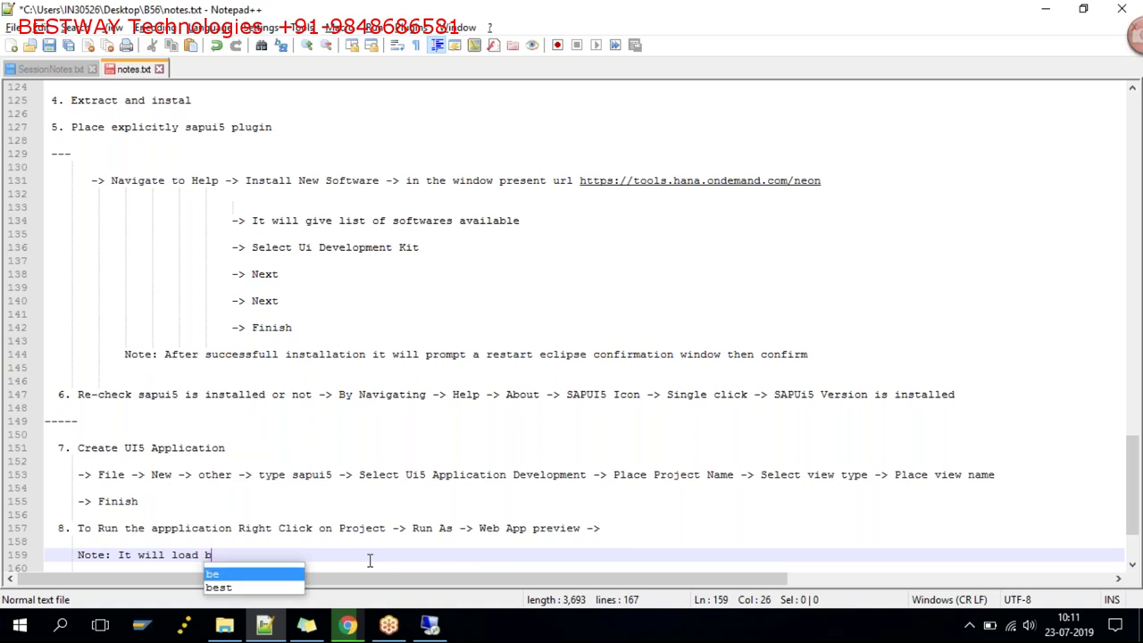
type("y defaul")
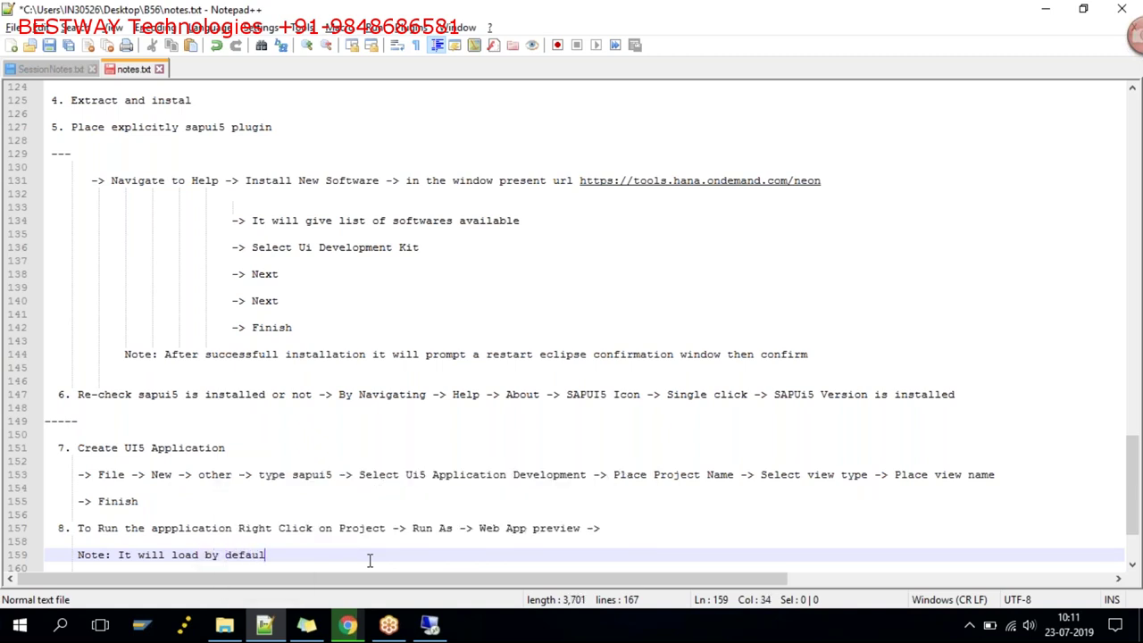
type("t within eclipse default")
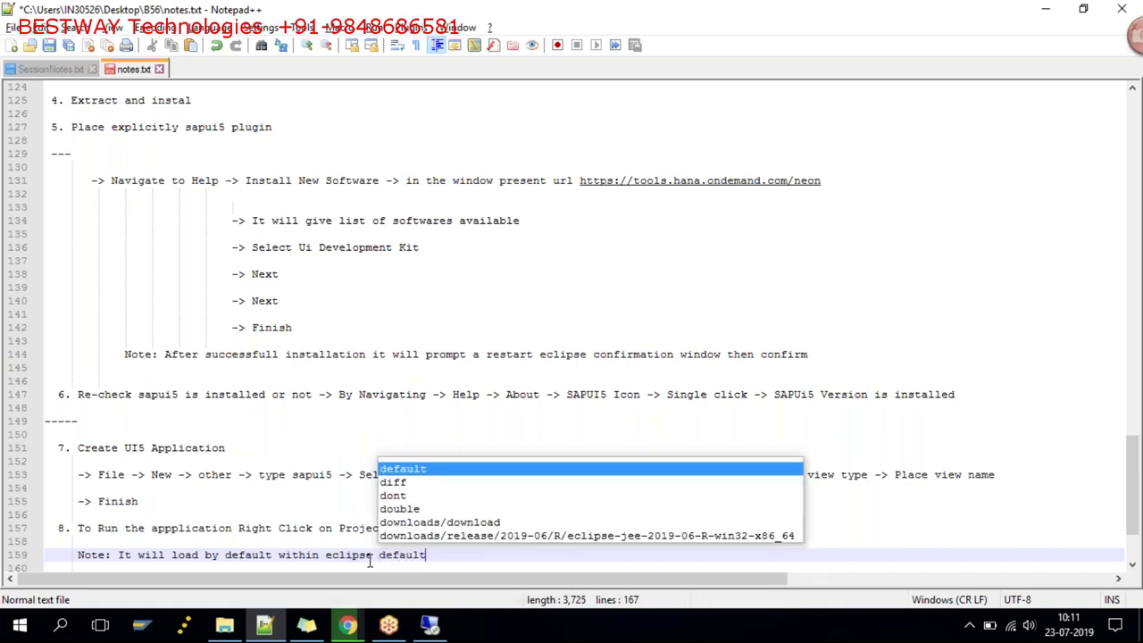
Step: Complete the note under item 8 with "defaulted browser , we can copy url and load any of our choice browser...."
type("ed browser , we can copu")
key("BackSpace")
key("BackSpace")
type("y")
type("and load a")
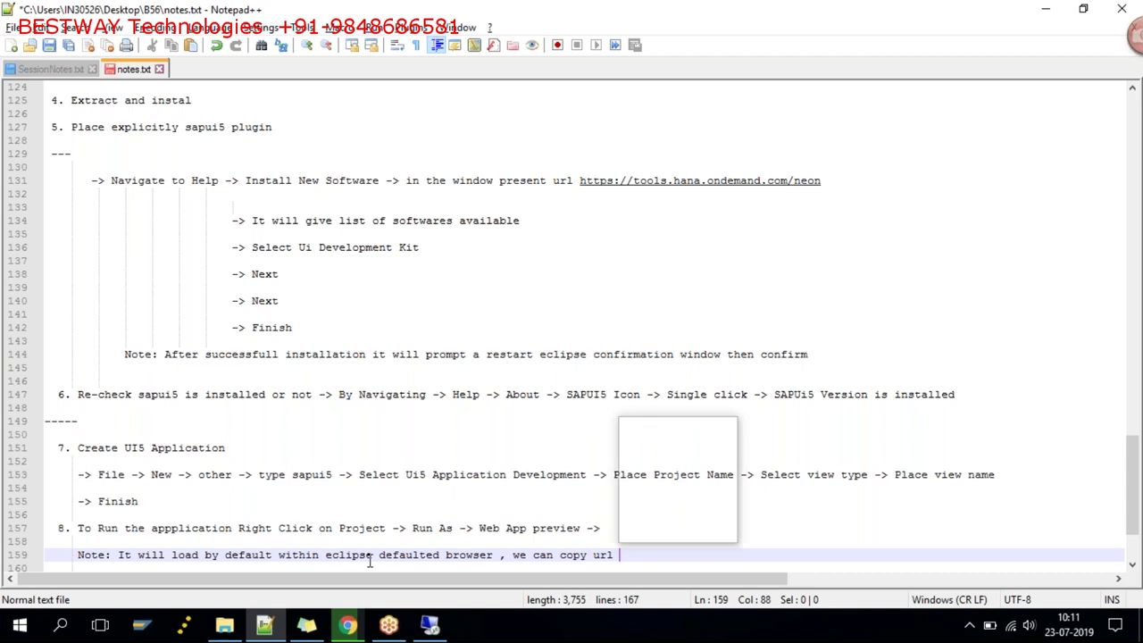
type("ny ")
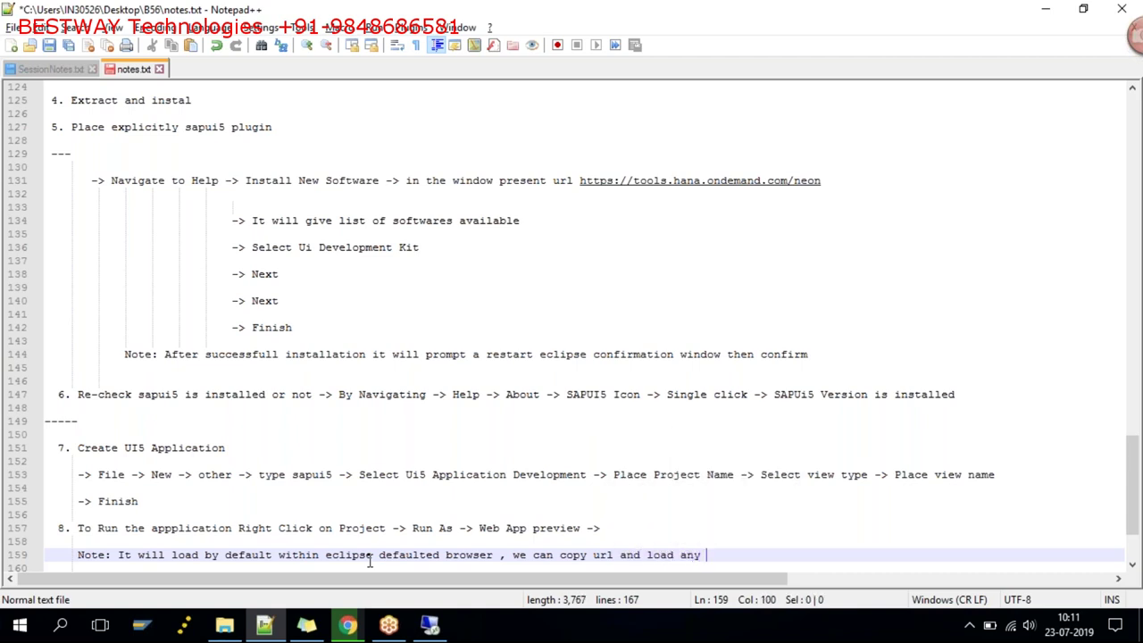
type("of our choice b")
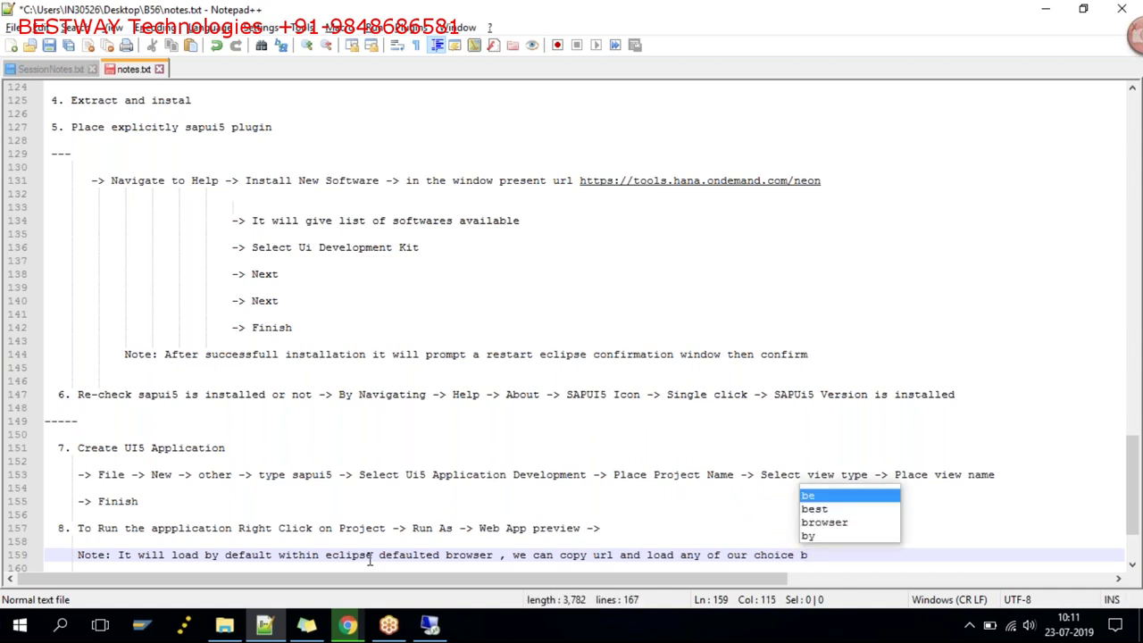
type("rowser")
type("....")
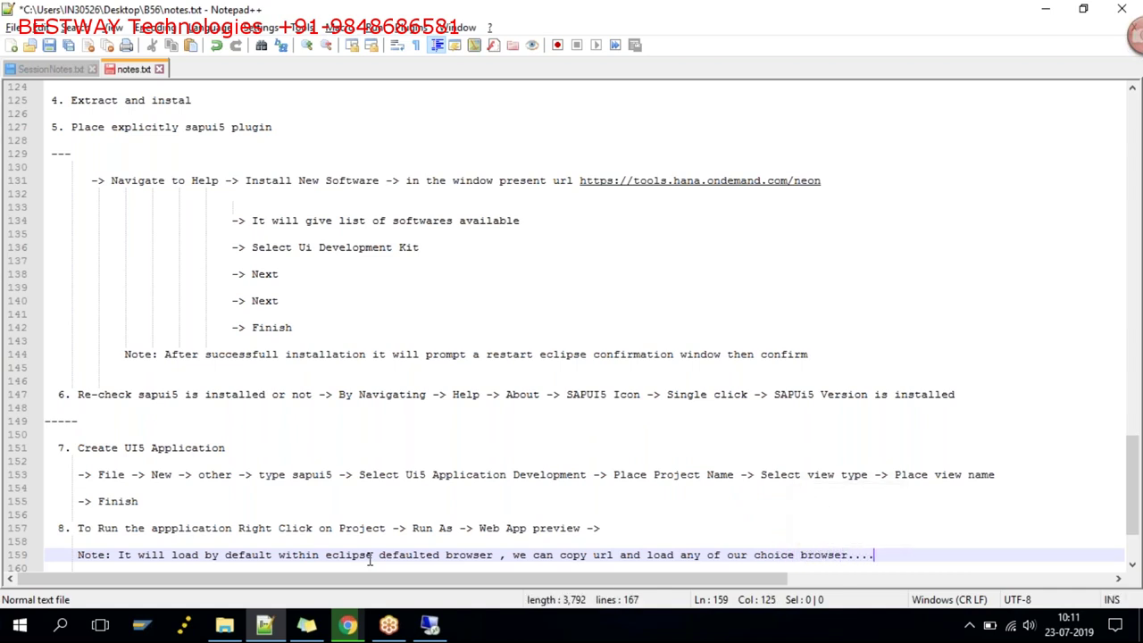
Step: Close off the section below the note with a "-----" separator line after a blank line, and save notes.txt
key("Return")
key("Return")
key("ctrl+s")
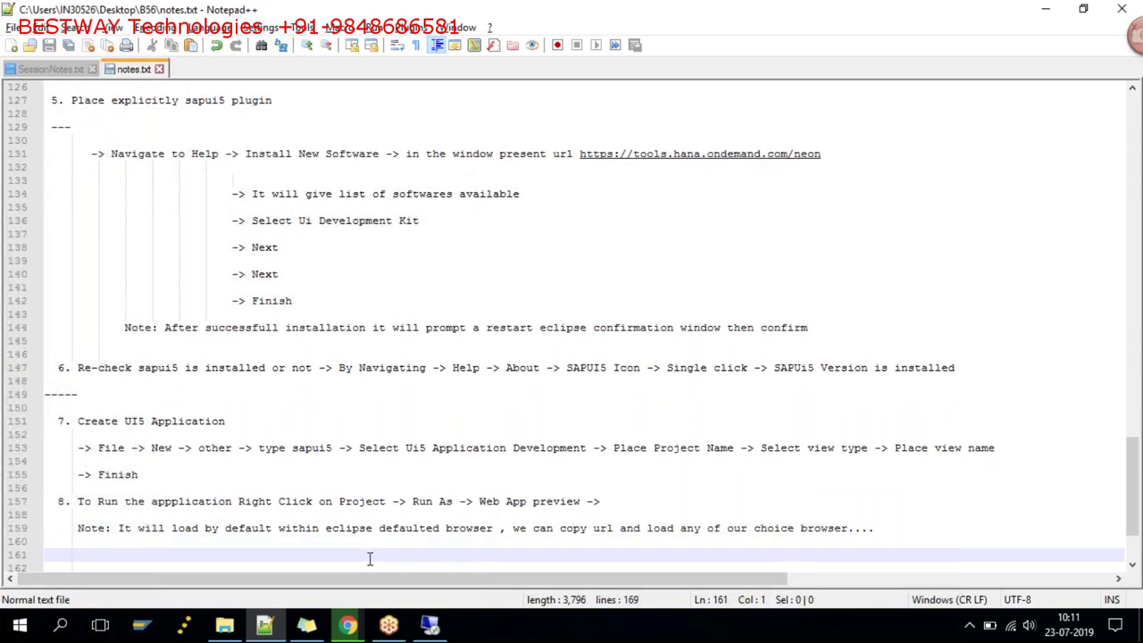
type("-----")
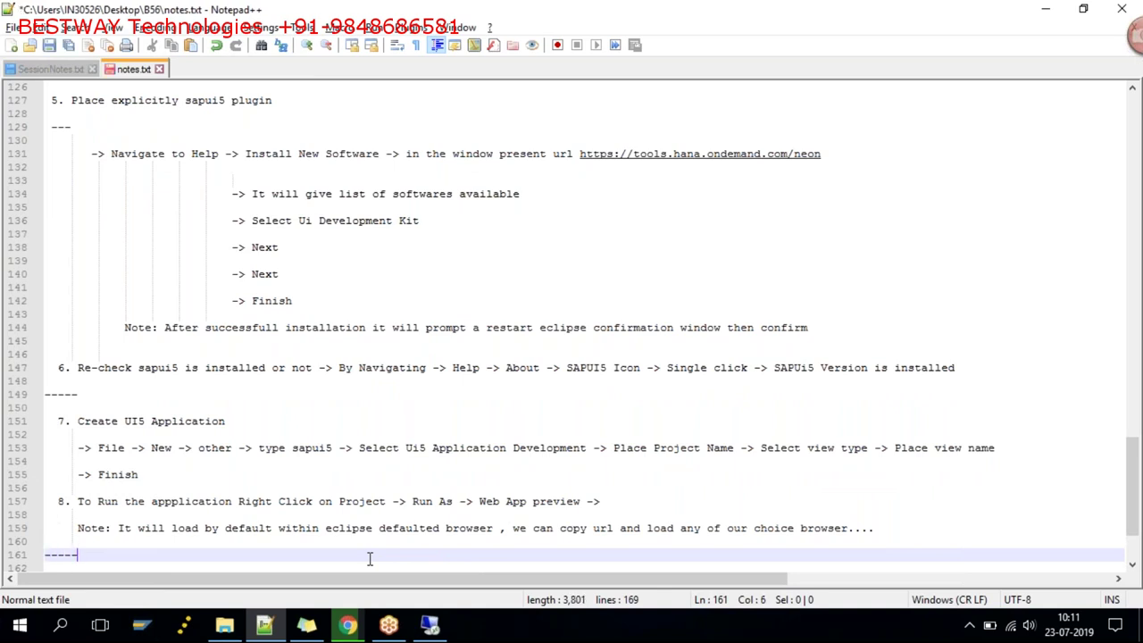
key("Return")
key("ctrl+s")
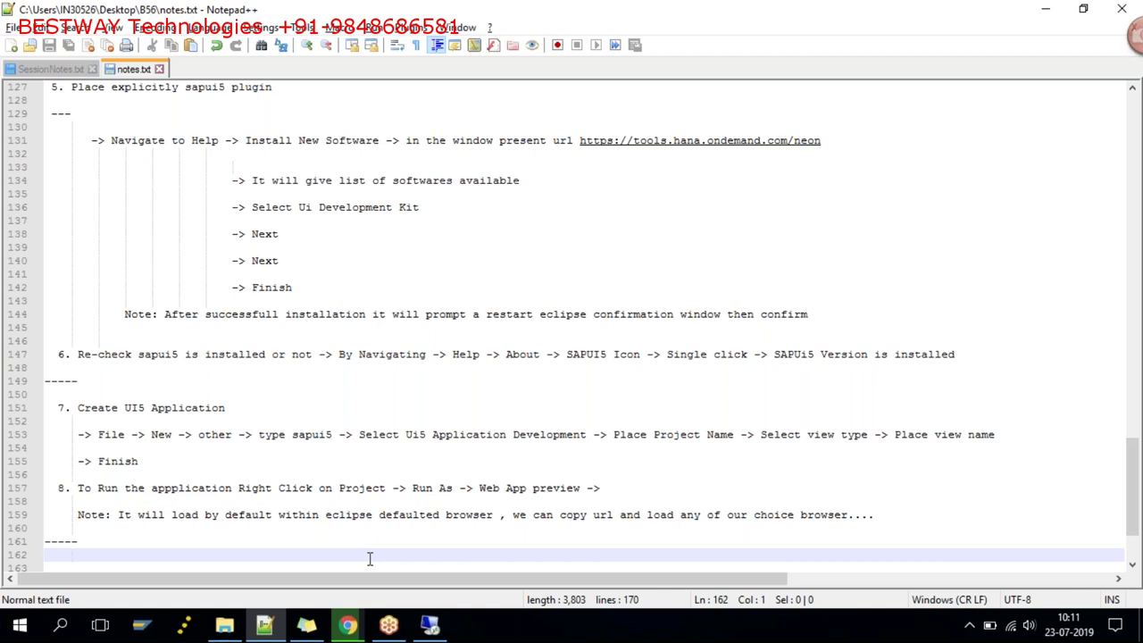
Step: Switch to Eclipse on the remote desktop, accept the license terms in the Install wizard, and cancel the installation
left_click(430, 626)
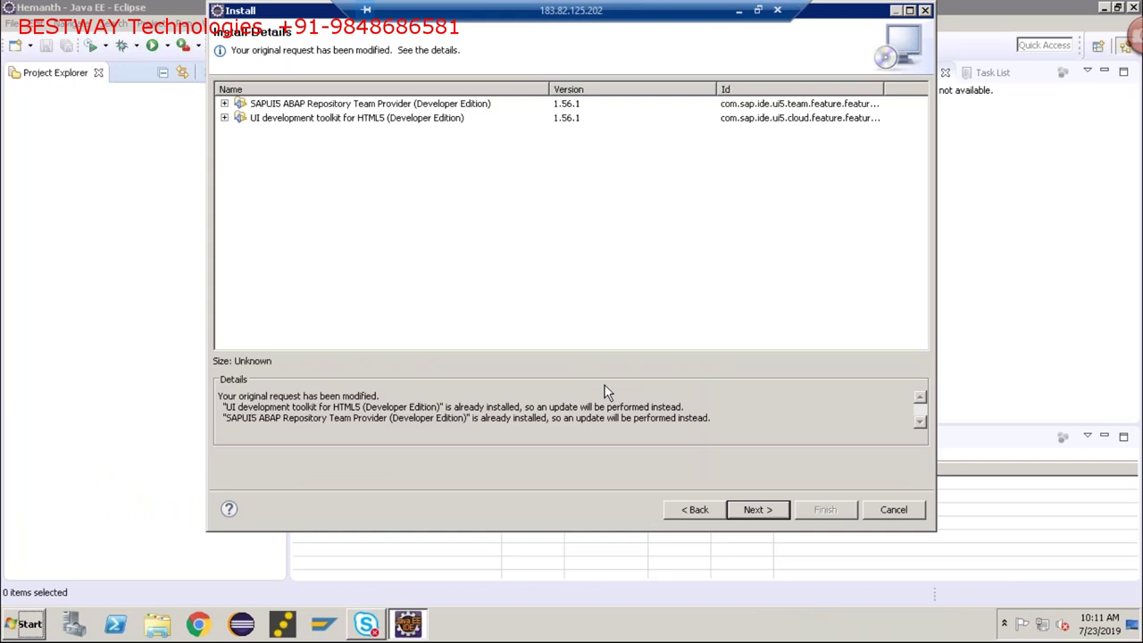
left_click(759, 510)
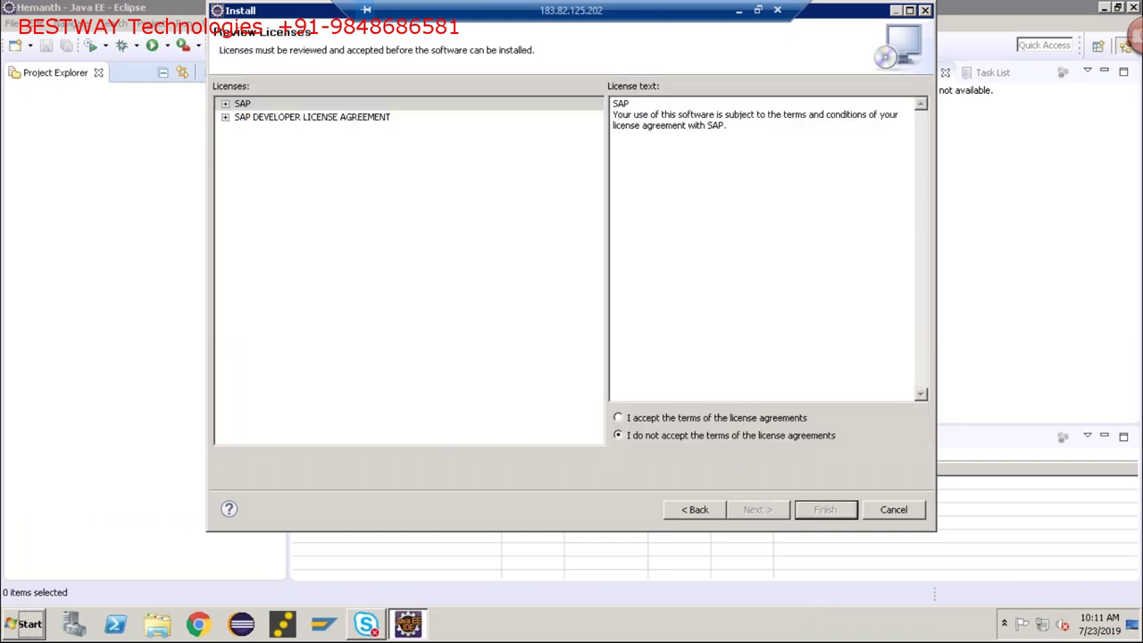
left_click(665, 421)
left_click(898, 510)
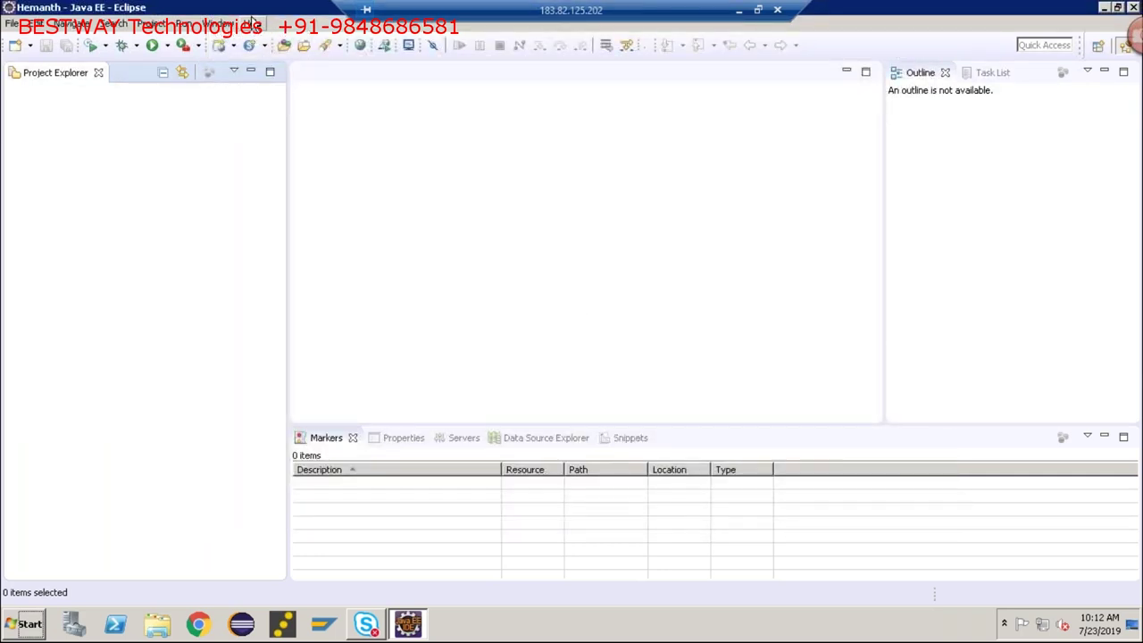
Step: Check the installed SAPUI5 feature versions in the About Eclipse information and close it
left_click(251, 23)
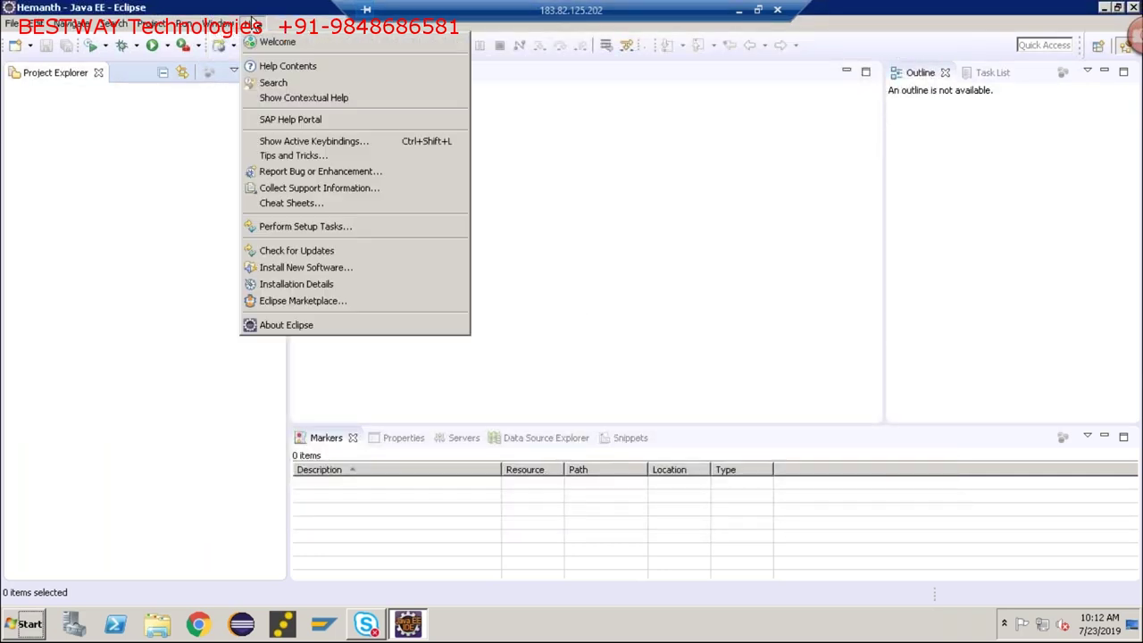
left_click(280, 326)
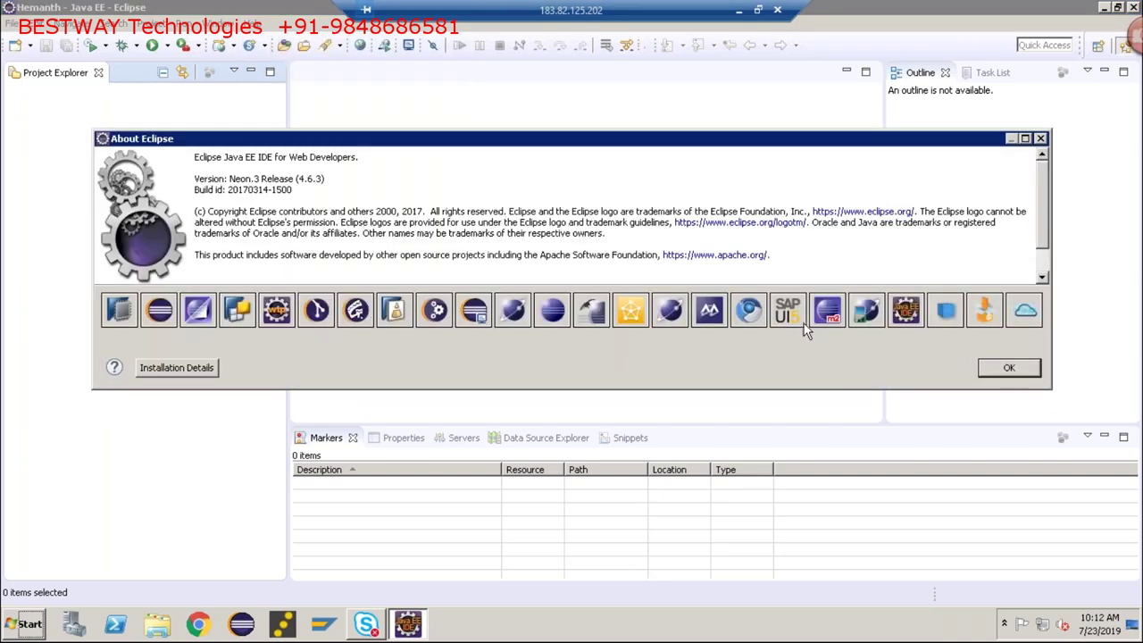
left_click(786, 310)
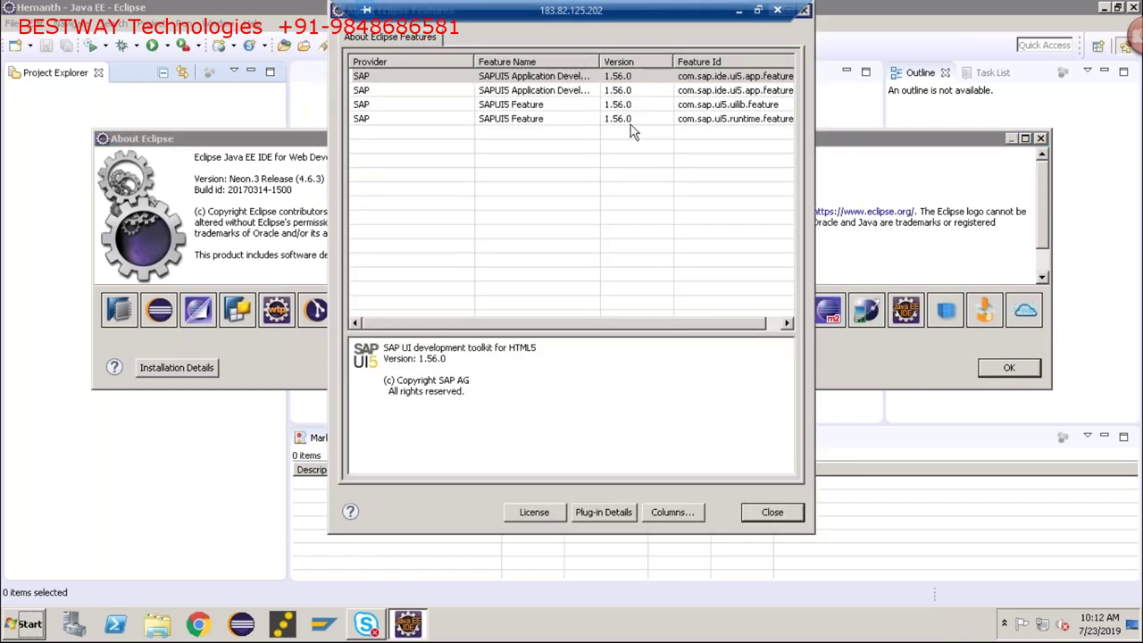
left_click(774, 513)
left_click(1006, 369)
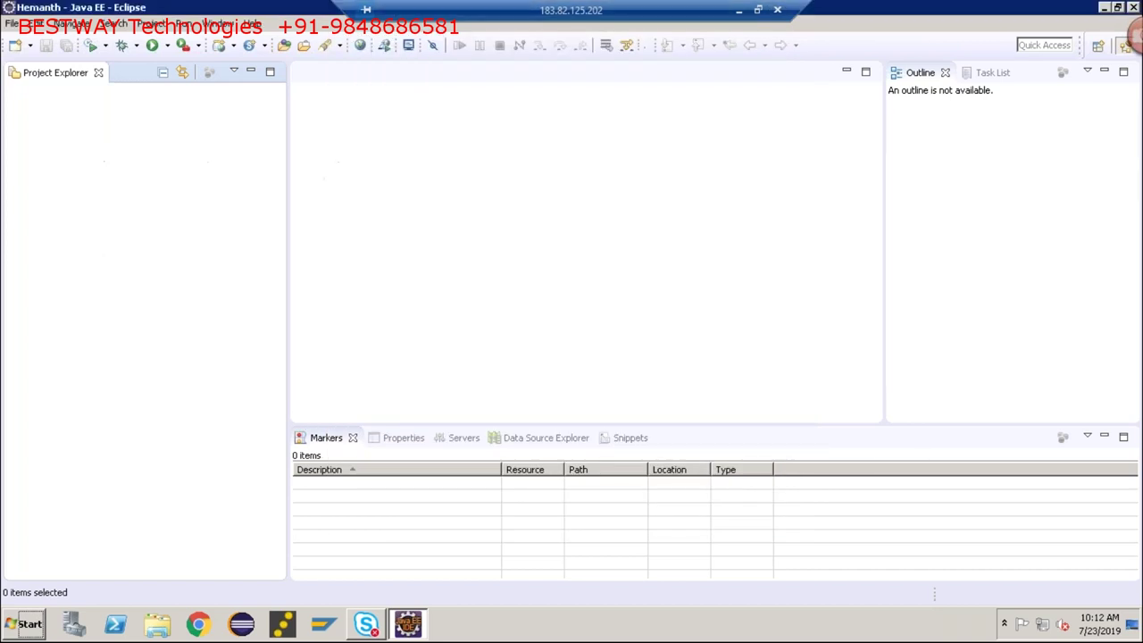
Step: Start a new SAPUI5 Application Project, filtering the wizards by "sapui5", and name the project HelloWorld
left_click(12, 24)
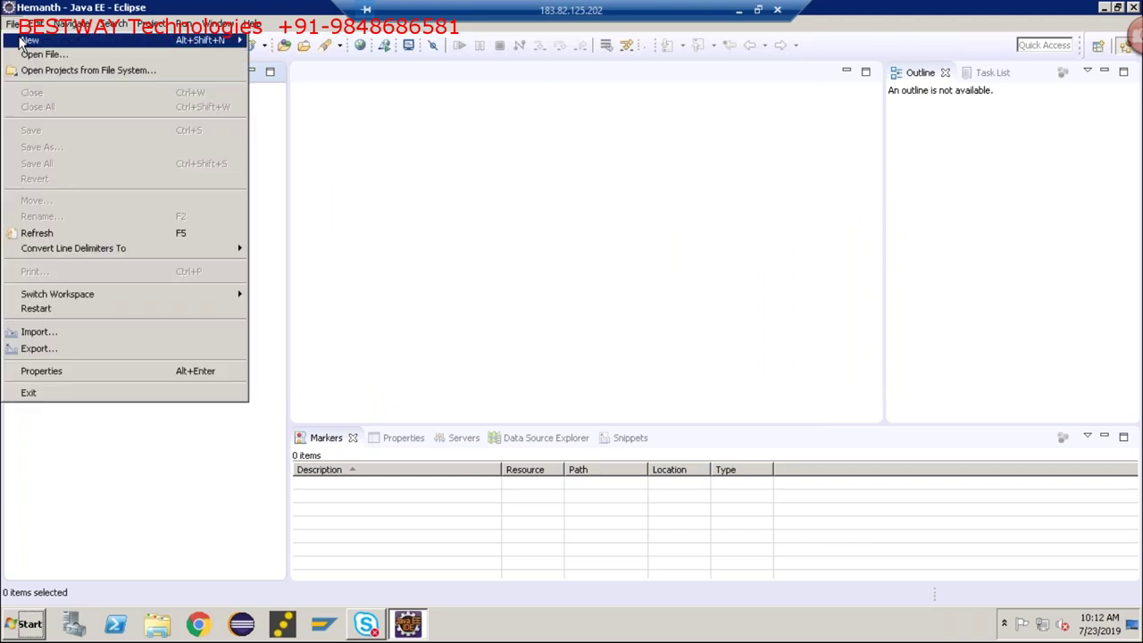
mouse_move(19, 41)
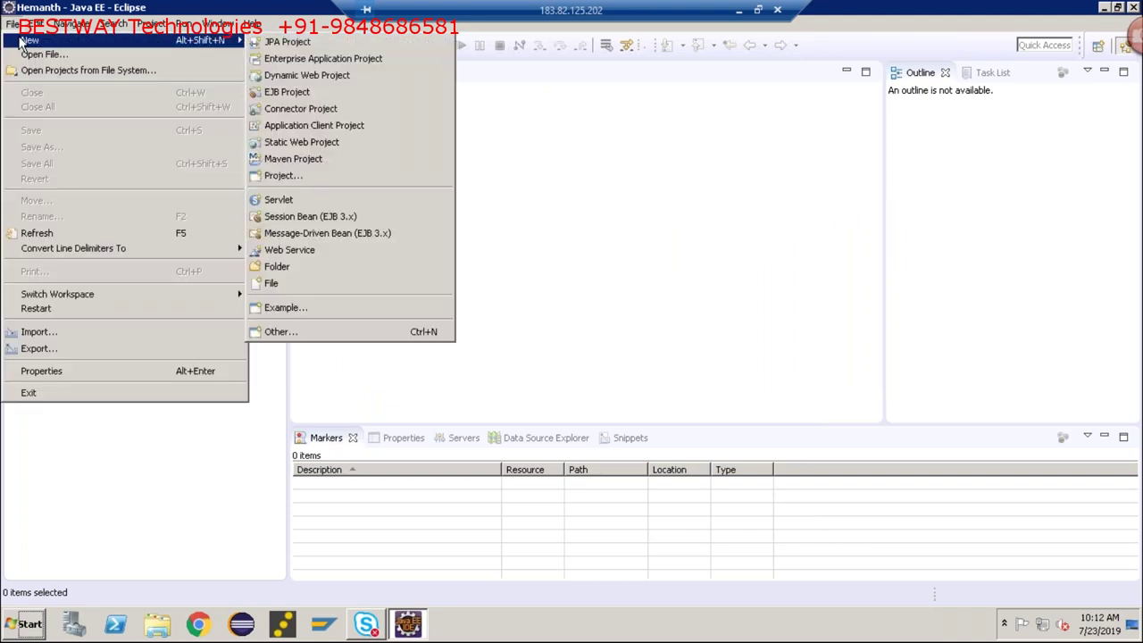
left_click(284, 332)
type("sapui5")
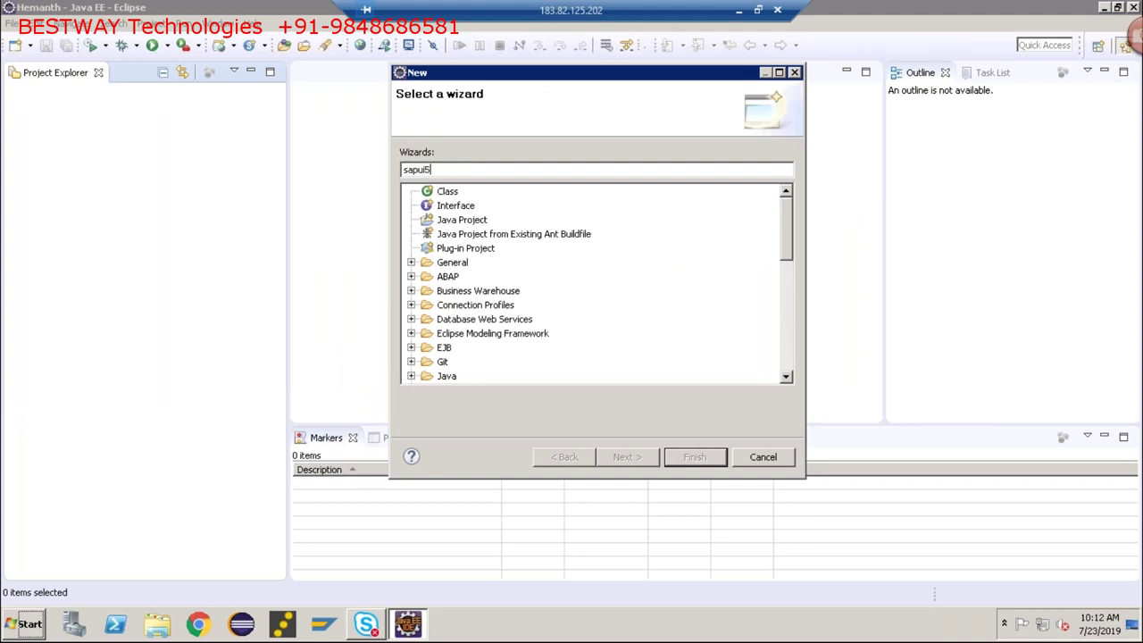
left_click(485, 207)
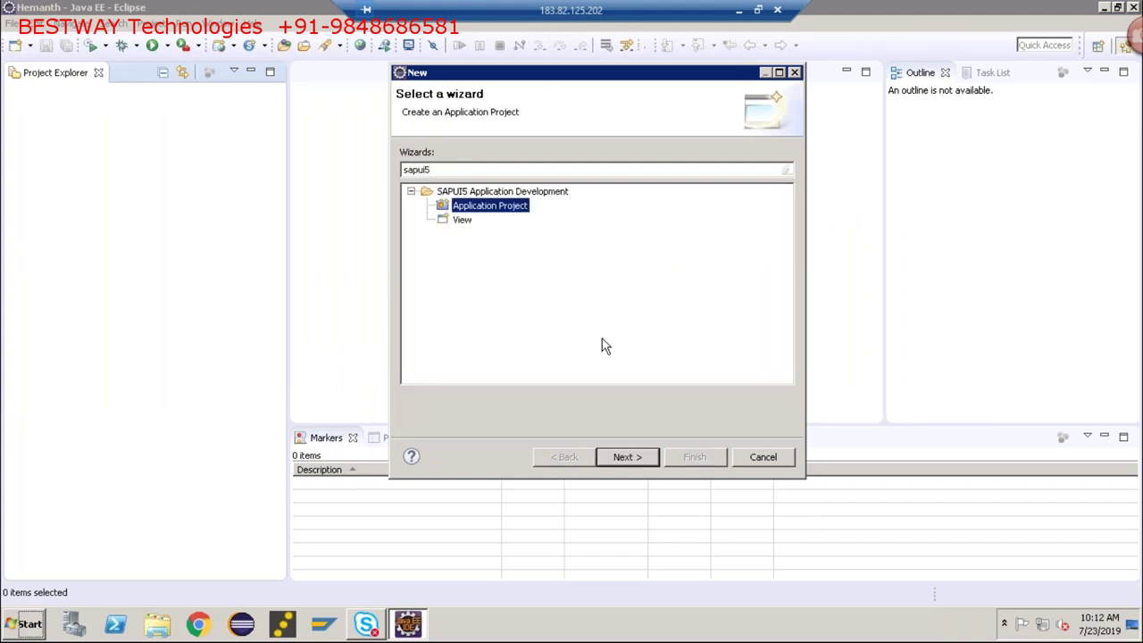
left_click(622, 457)
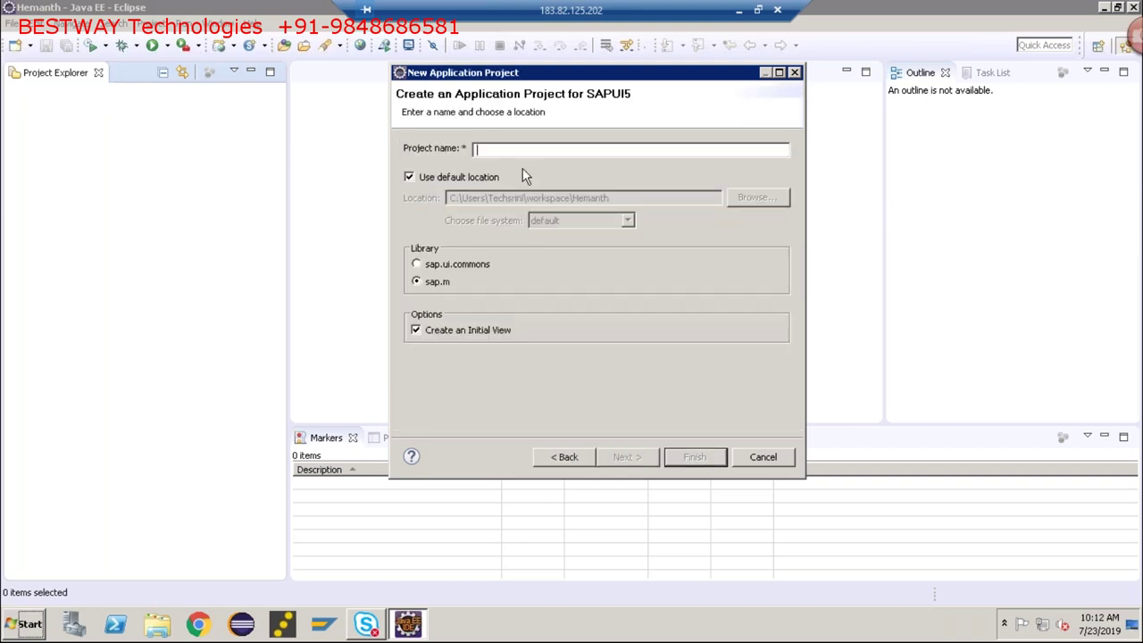
type("HelloW")
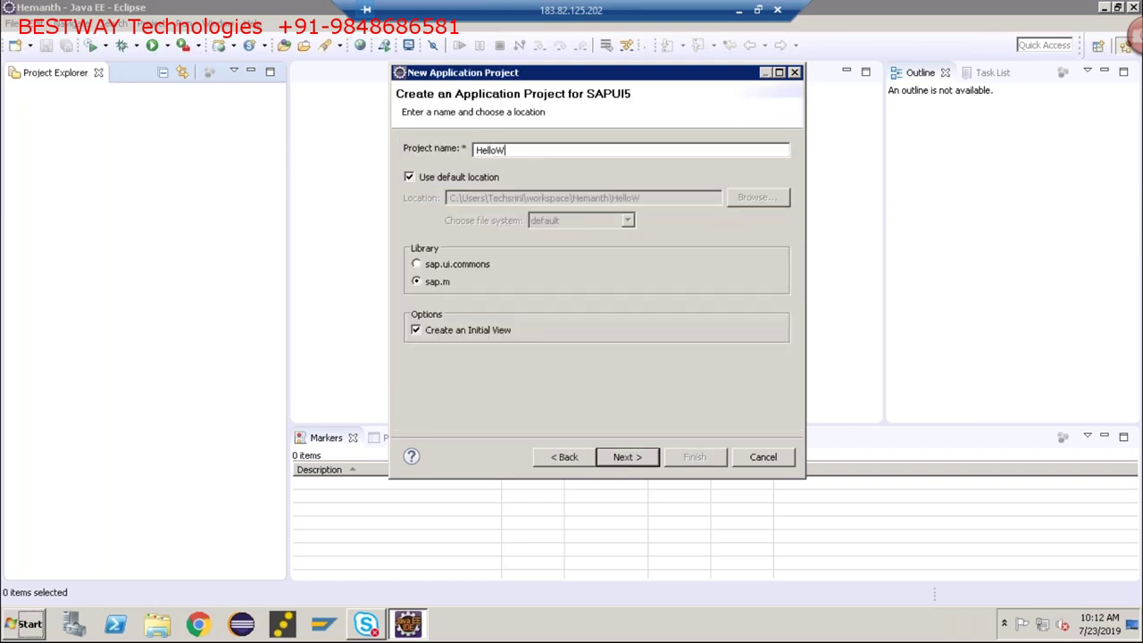
type("orld")
left_click(627, 456)
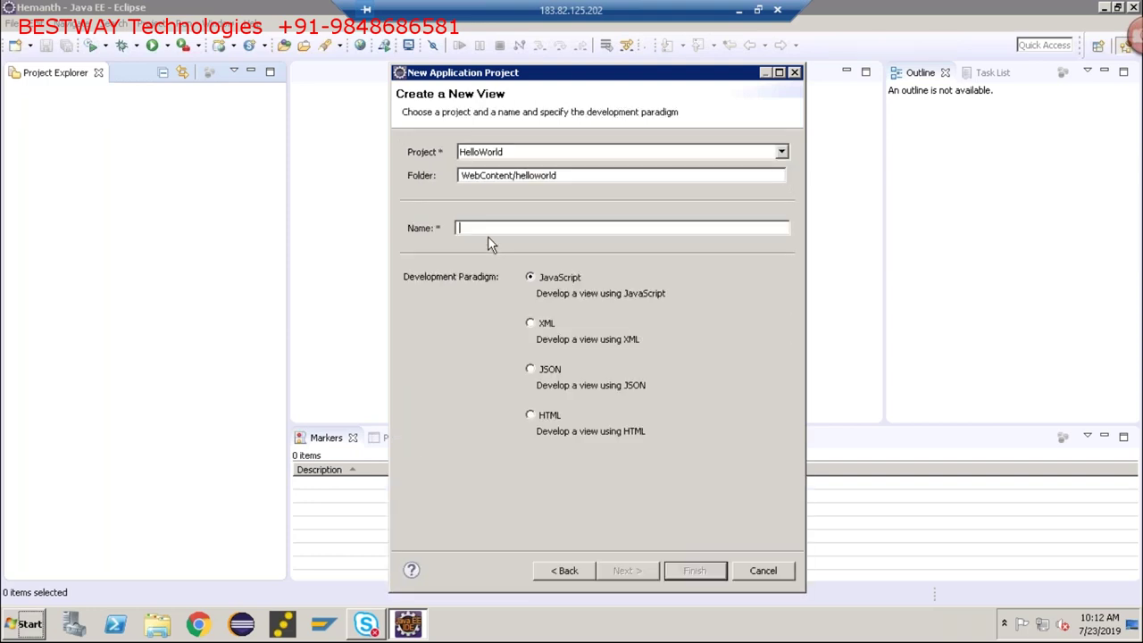
Step: Name the initial view S1, set its development paradigm to XML, and finish creating the project
type("S1")
left_click(533, 324)
left_click(623, 571)
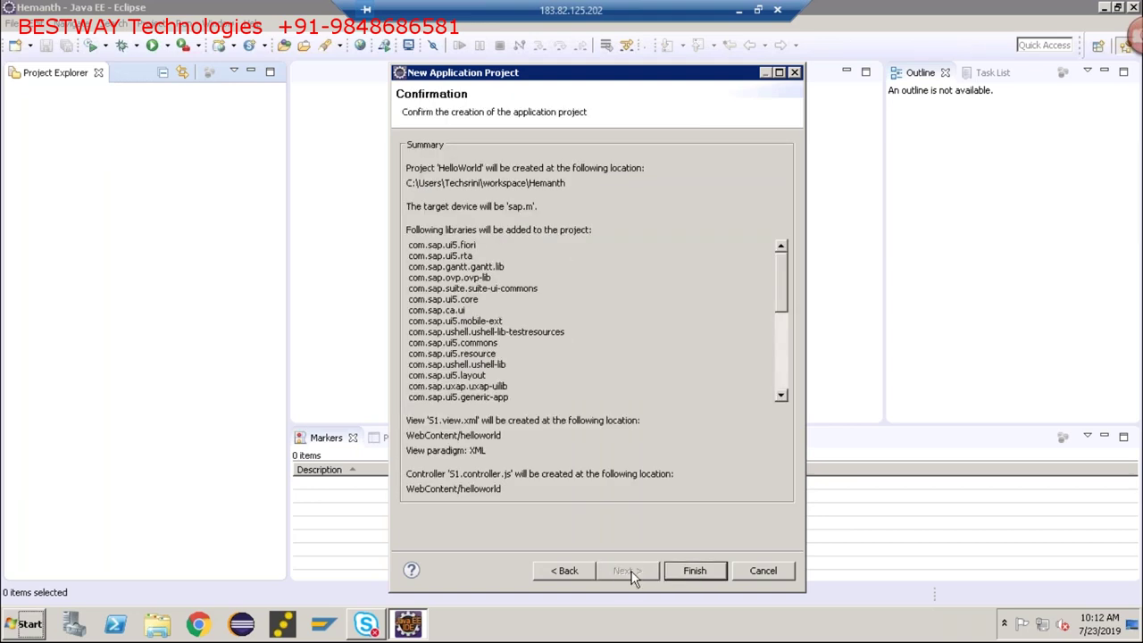
left_click(693, 571)
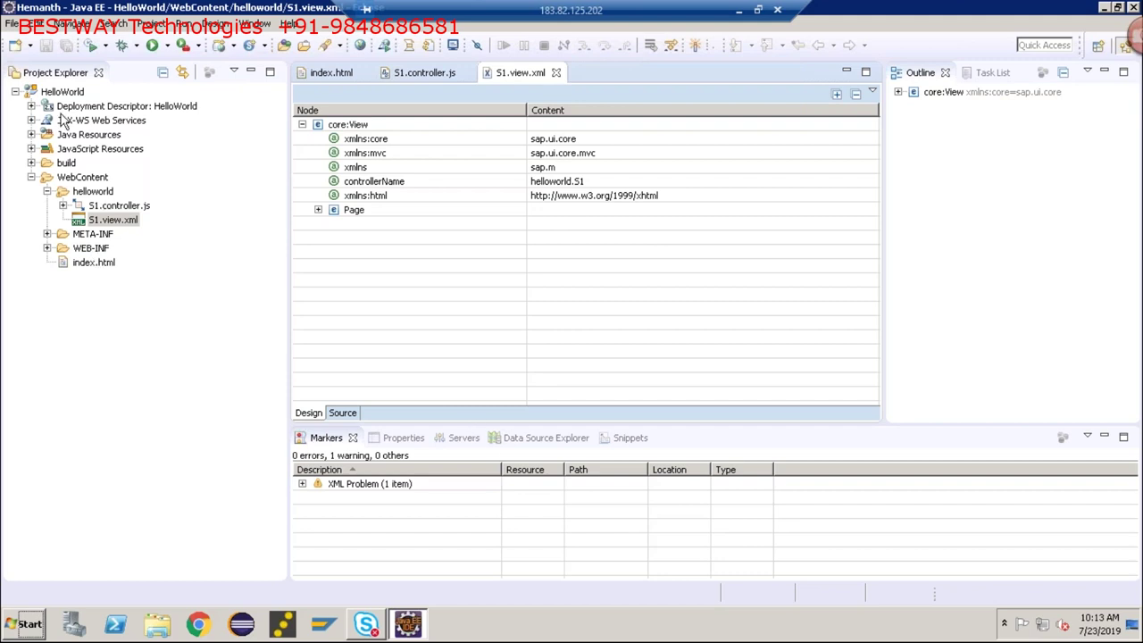
Step: Run the HelloWorld project as a Web App Preview
left_click(75, 93)
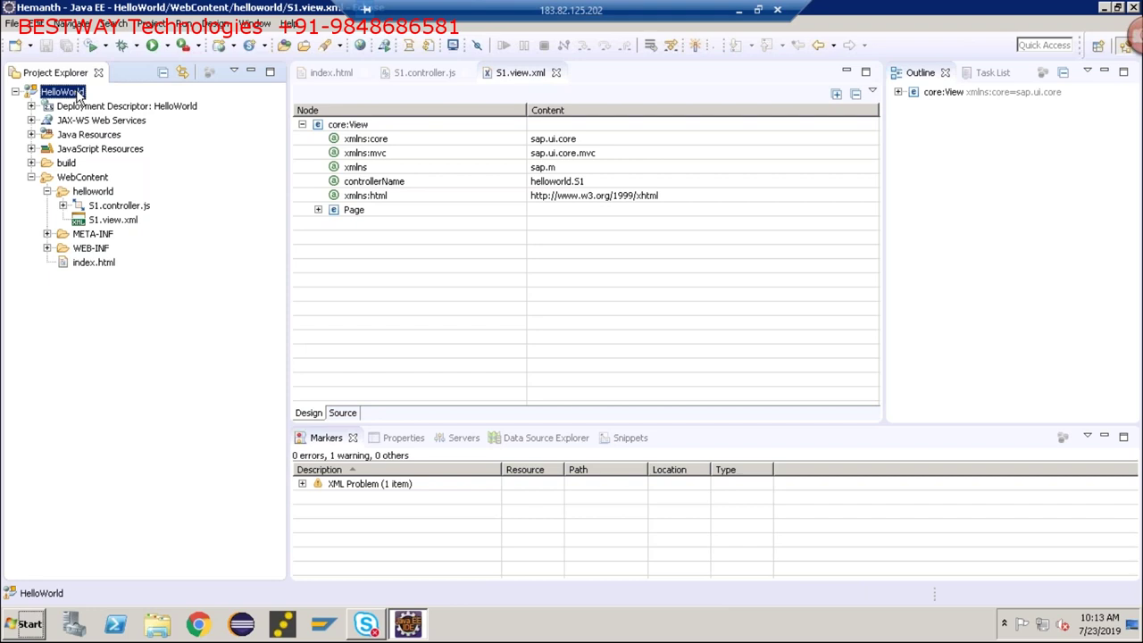
right_click(77, 94)
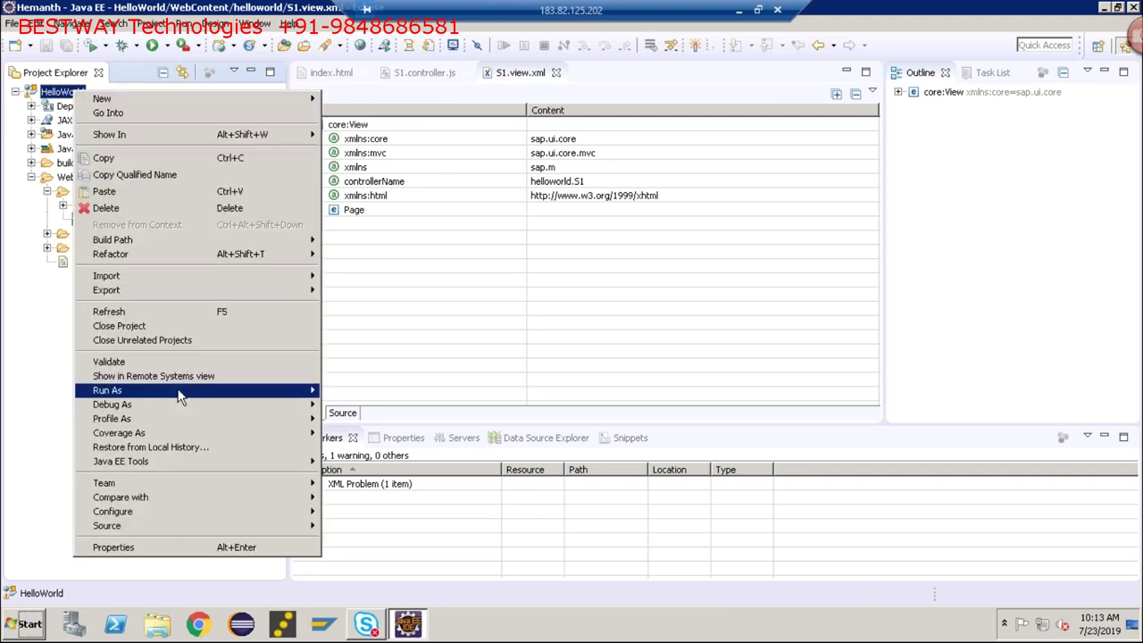
mouse_move(180, 394)
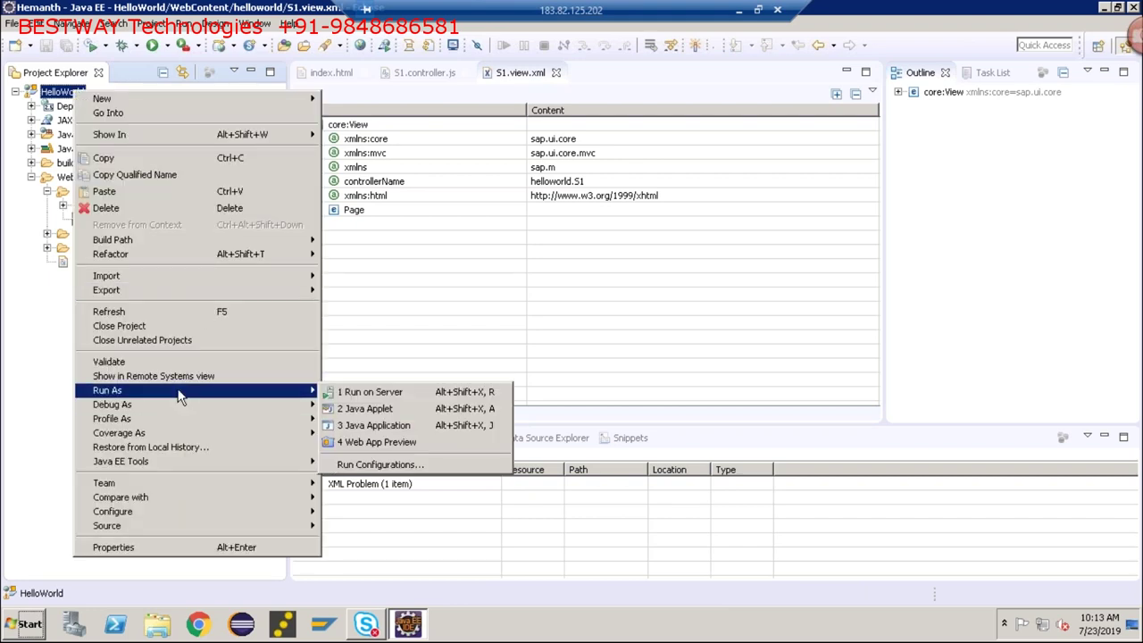
left_click(376, 442)
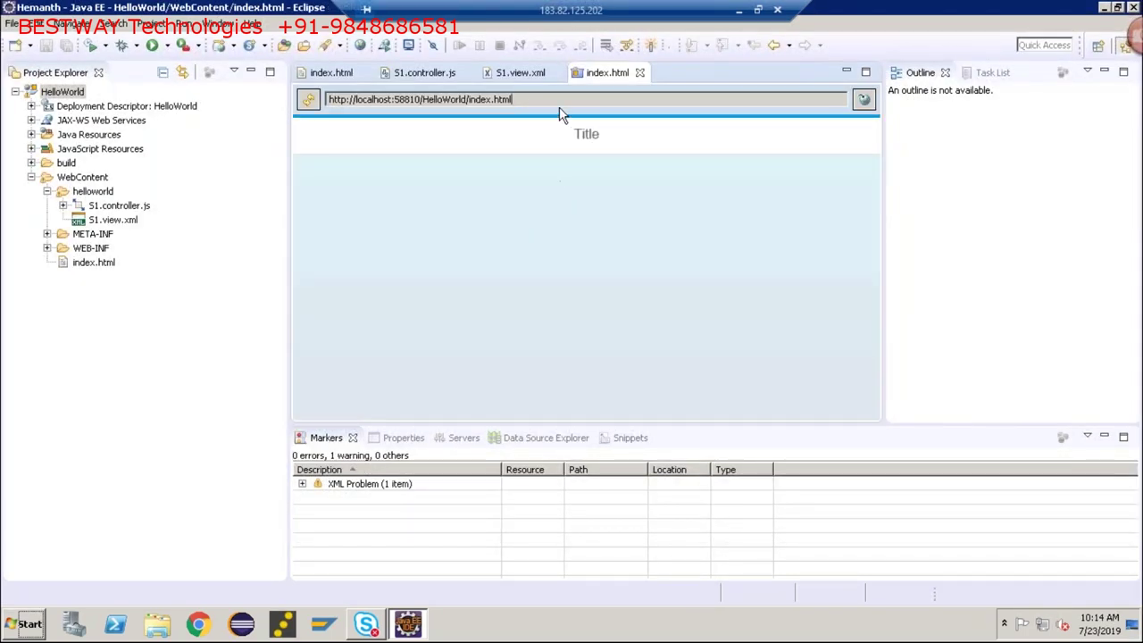
Step: Copy the HelloWorld preview URL from Eclipse's built-in browser and load it in Chrome
left_click_drag(536, 94, 321, 90)
key("ctrl+c")
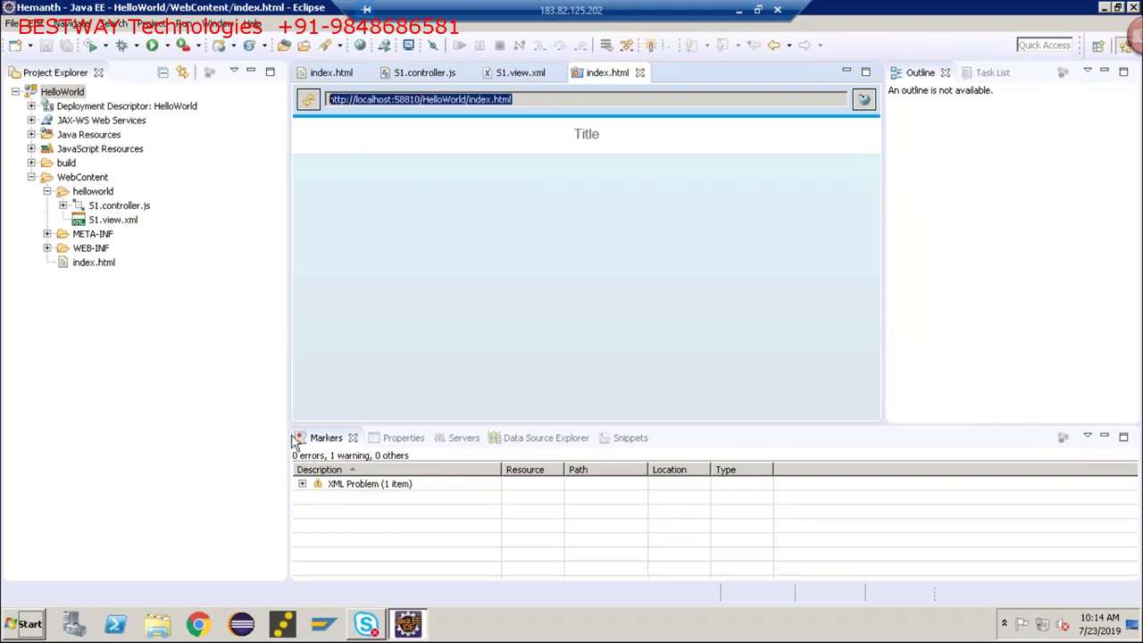
left_click(204, 623)
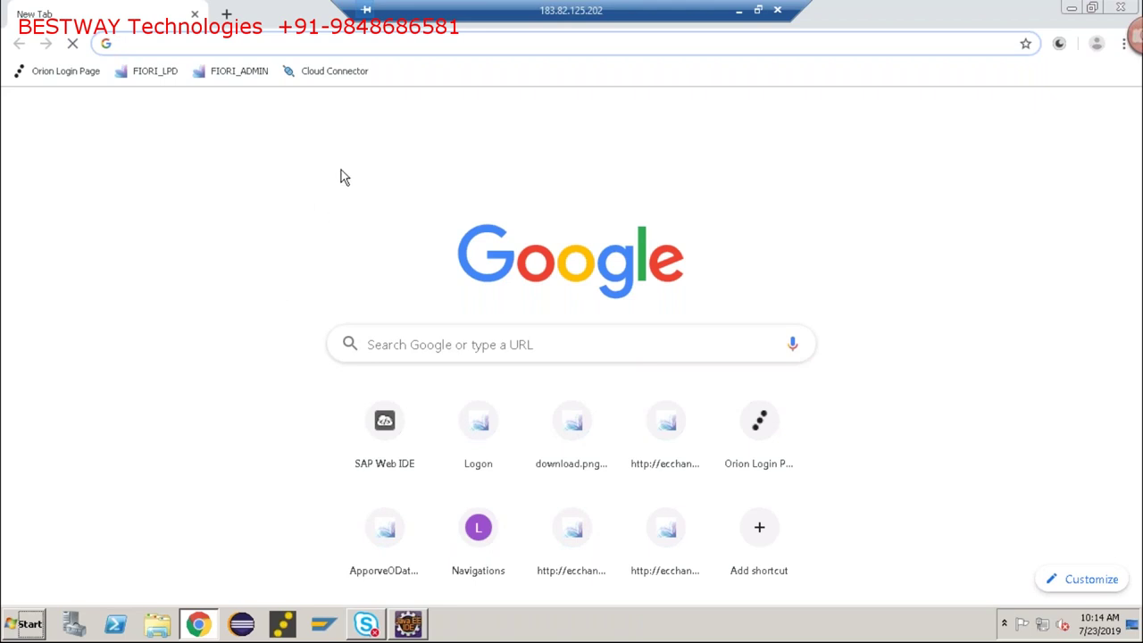
key("ctrl+v")
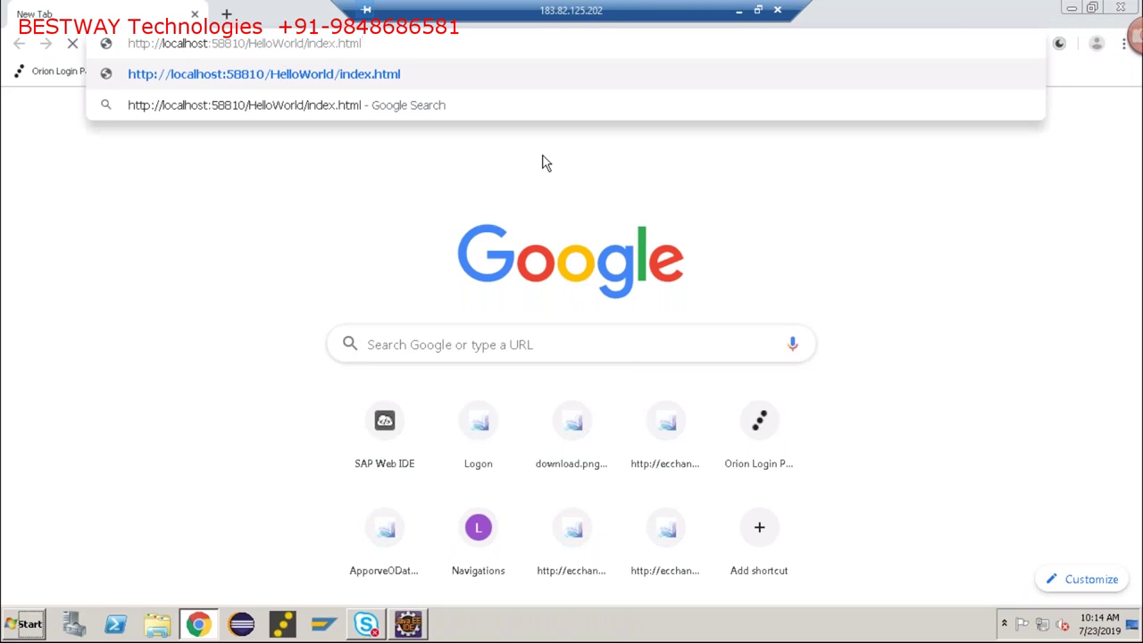
key("Return")
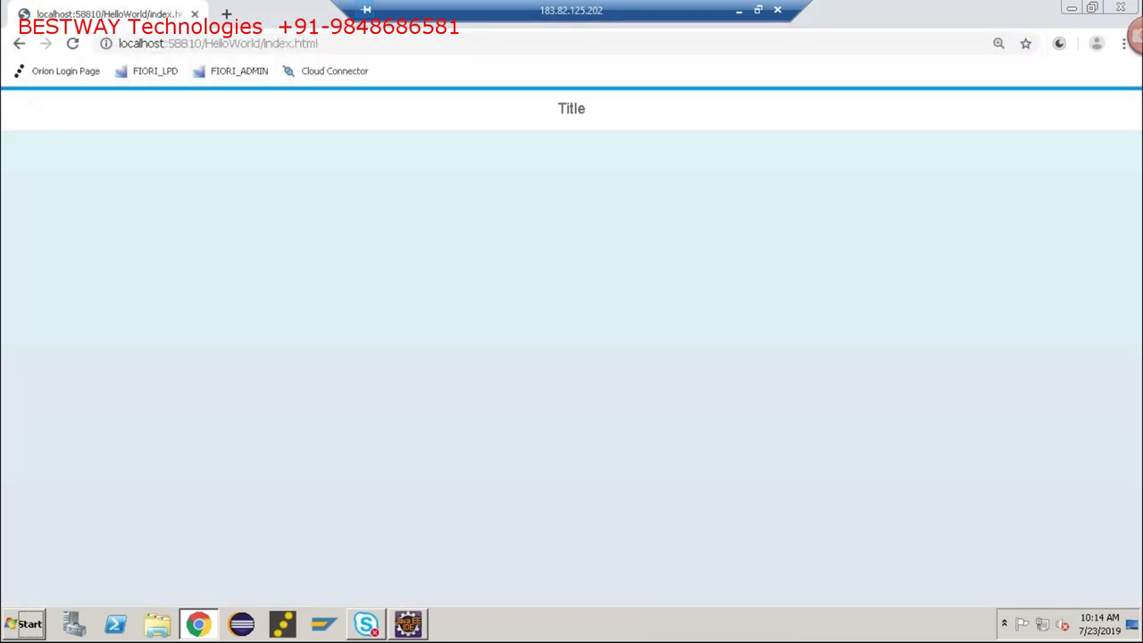
left_click_drag(562, 117, 630, 116)
Step: Switch back to Eclipse and open the XML source of S1.view.xml at the empty line inside the content element
left_click(406, 626)
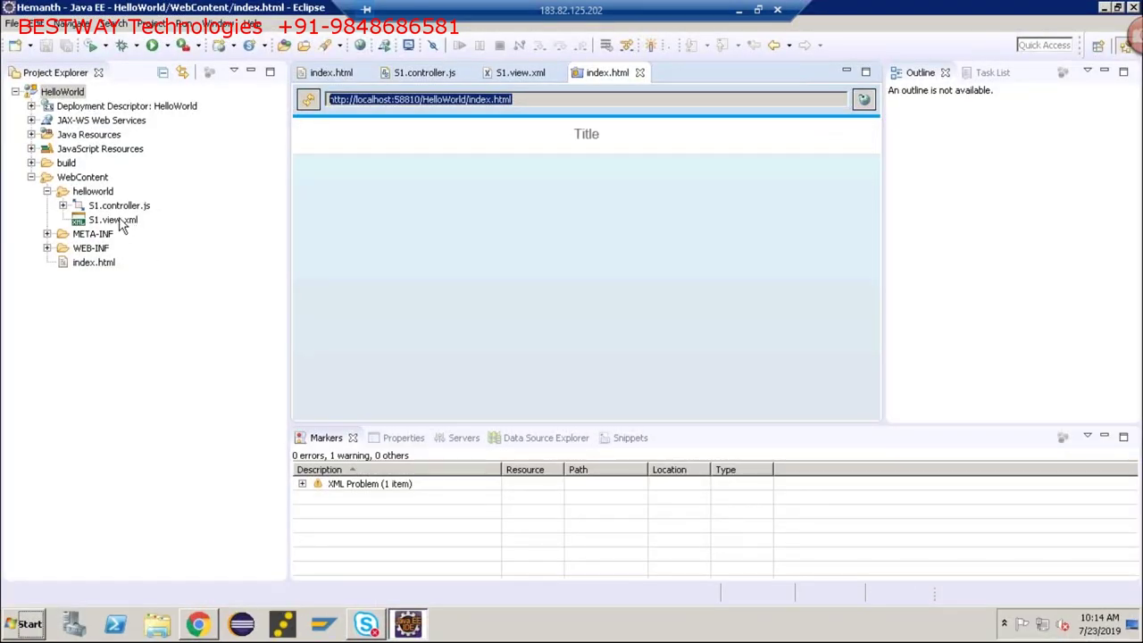
double_click(116, 221)
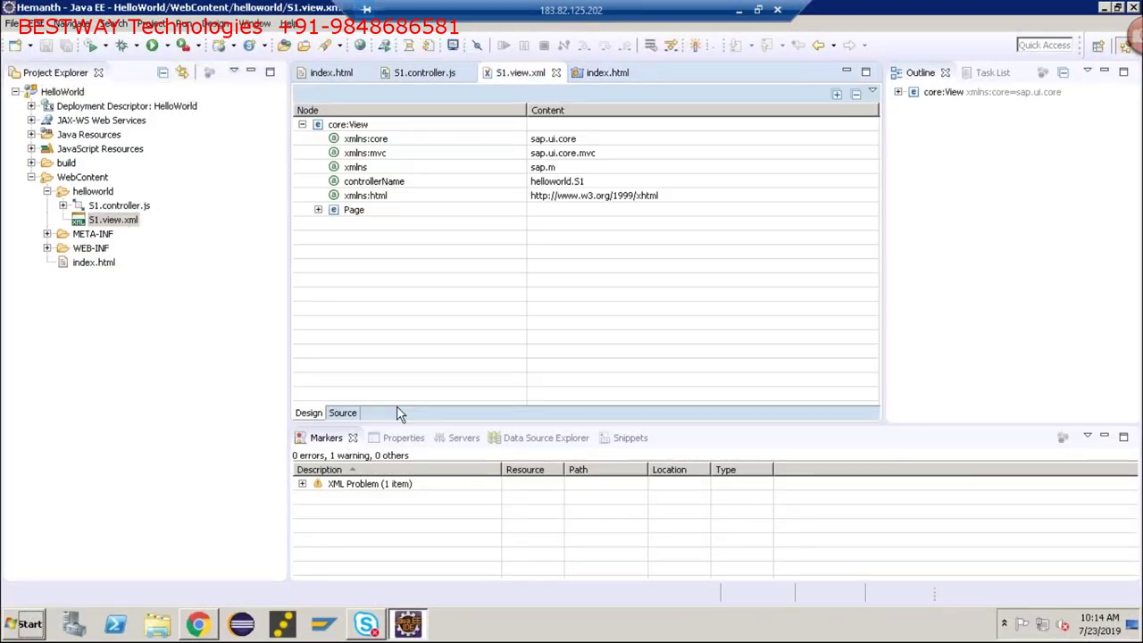
left_click(344, 414)
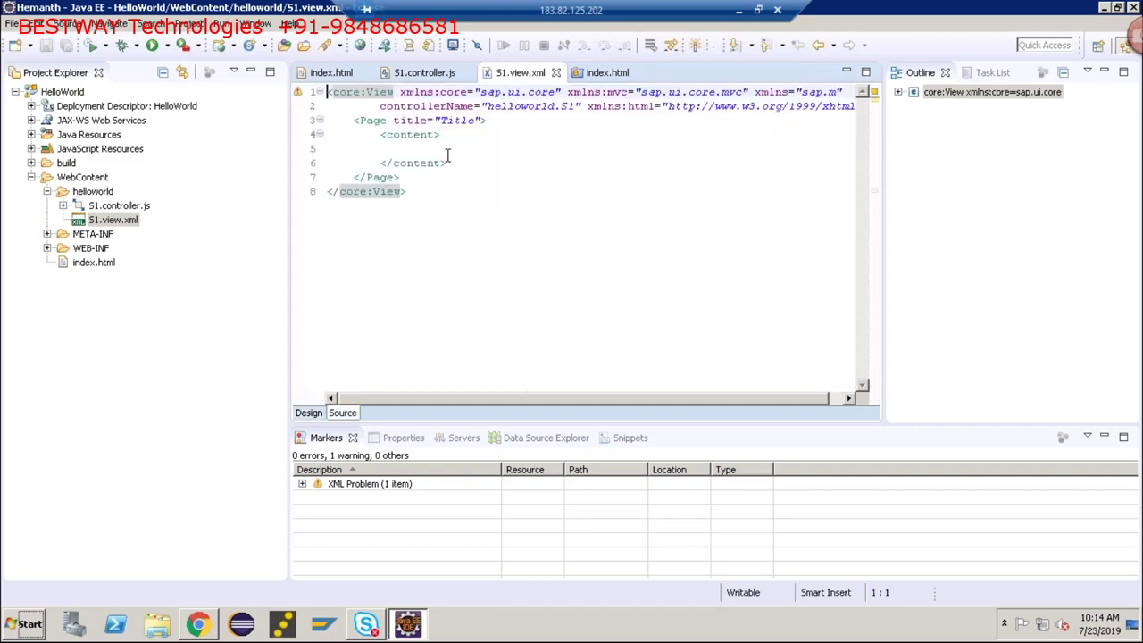
left_click(448, 147)
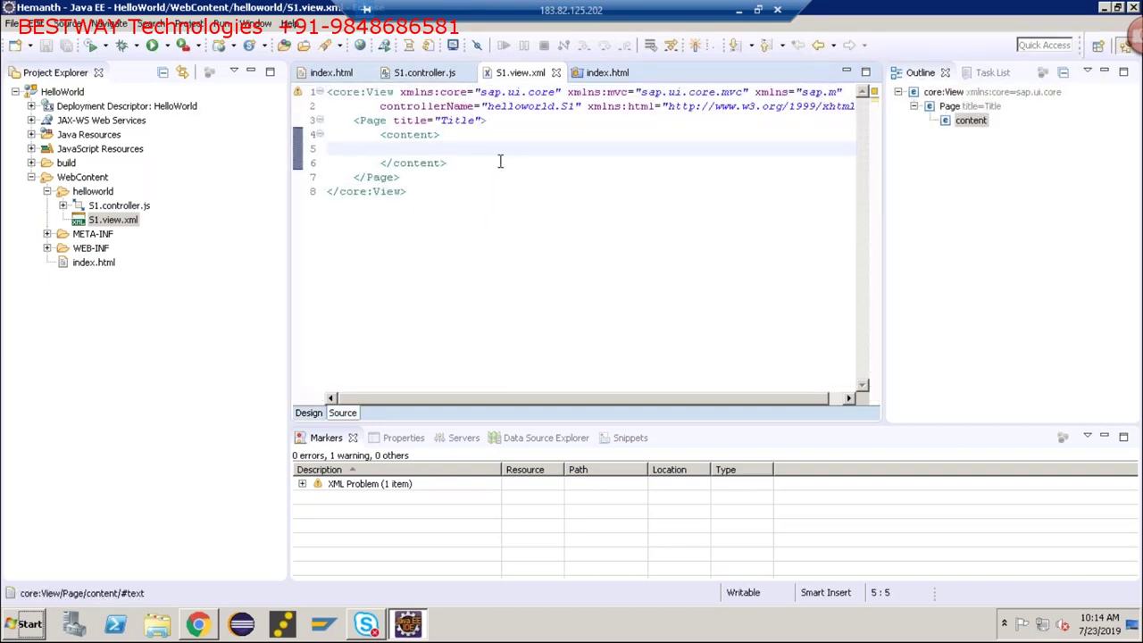
Step: Add an empty Button element inside the content element of S1.view.xml
key("Tab")
key("Tab")
key("Tab")
type("<Butt")
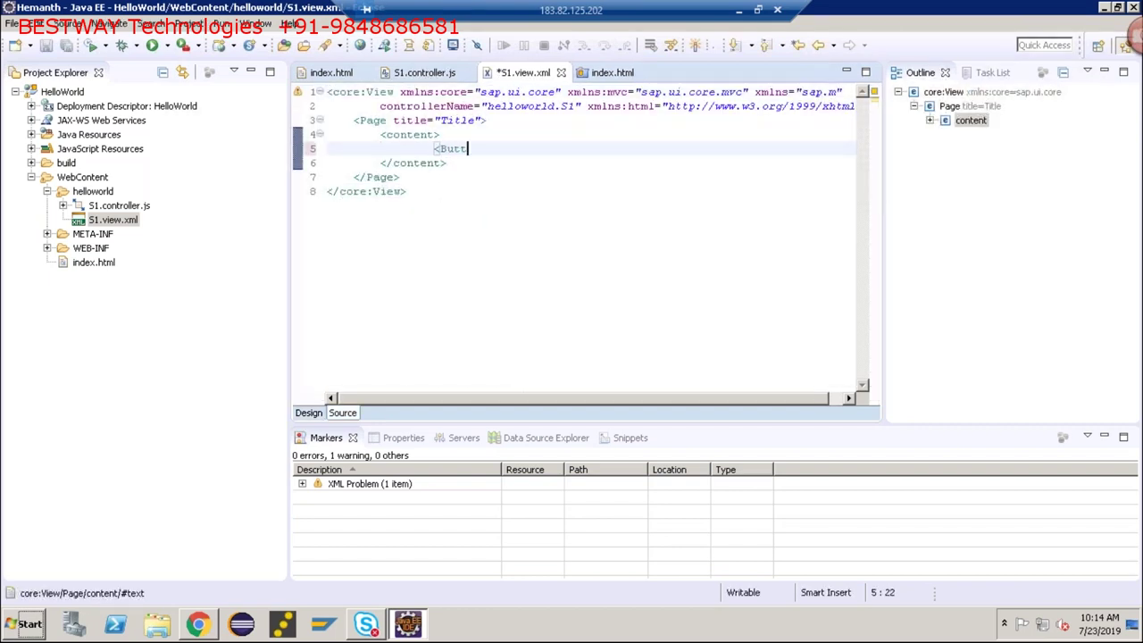
type("on></Button>")
Step: Add a Link element with the text "dddd" two lines below the Button element
left_click(572, 149)
key("Return")
key("Return")
type("<Link>")
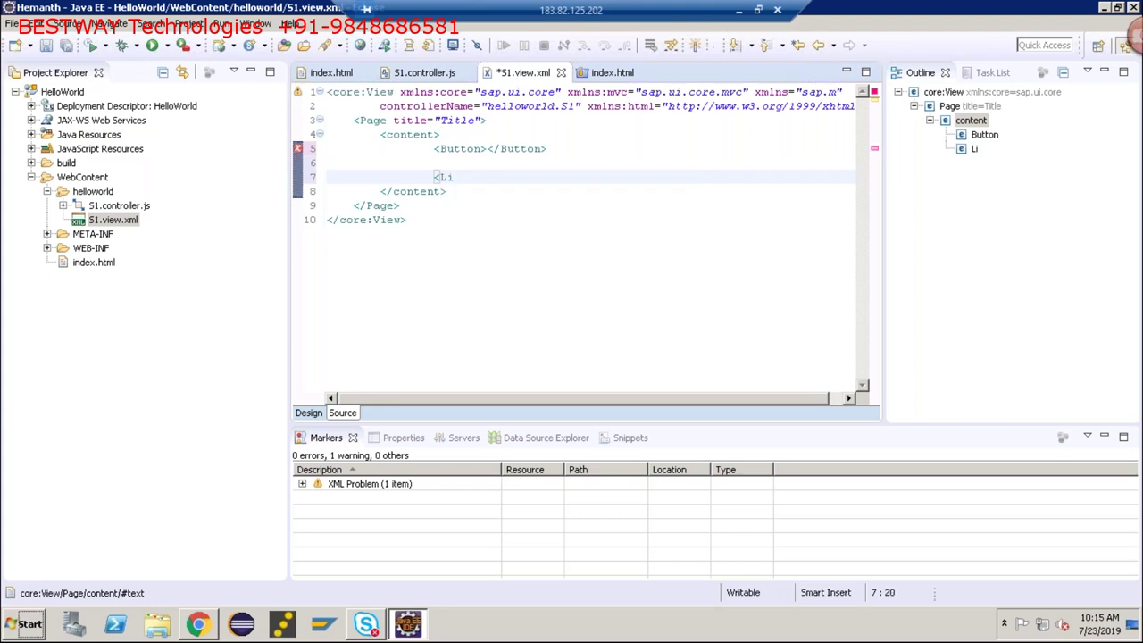
key("BackSpace")
type("h")
key("BackSpace")
key("BackSpace")
type("te")
type("xt=\"")
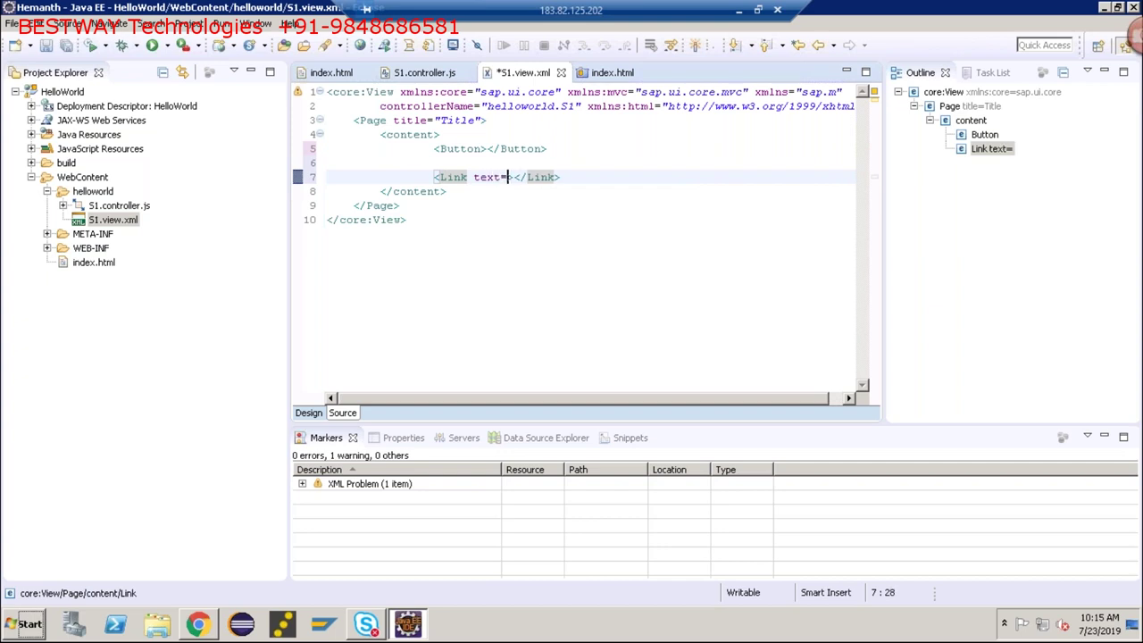
type("dddd\">")
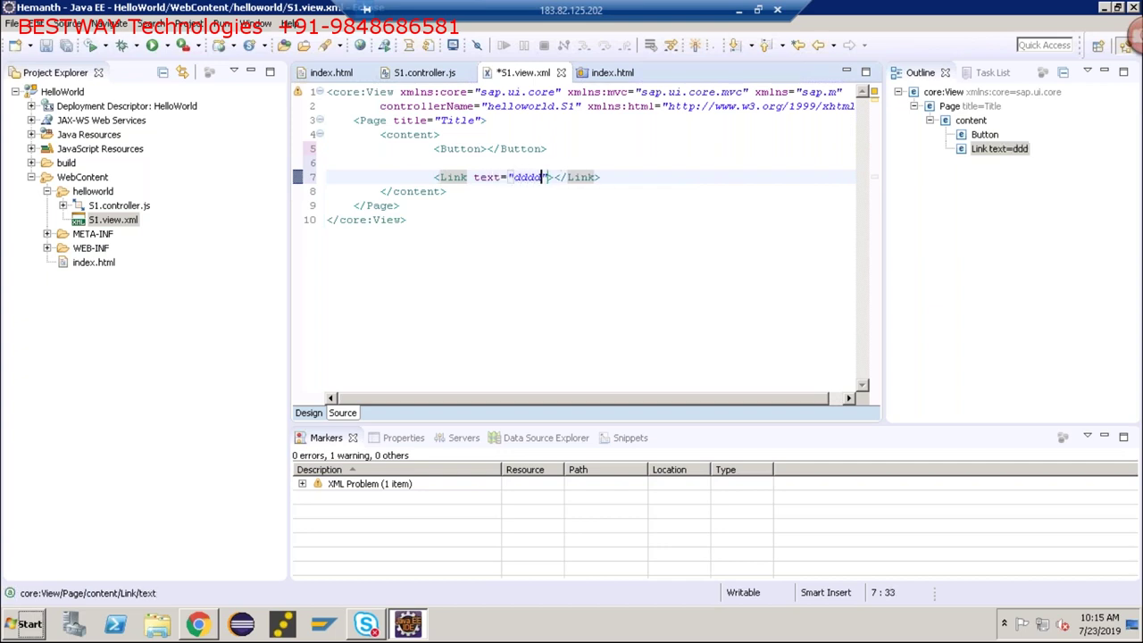
Step: Give the Button element the text "dasdsadsa" and save S1.view.xml
left_click(483, 149)
type("tex")
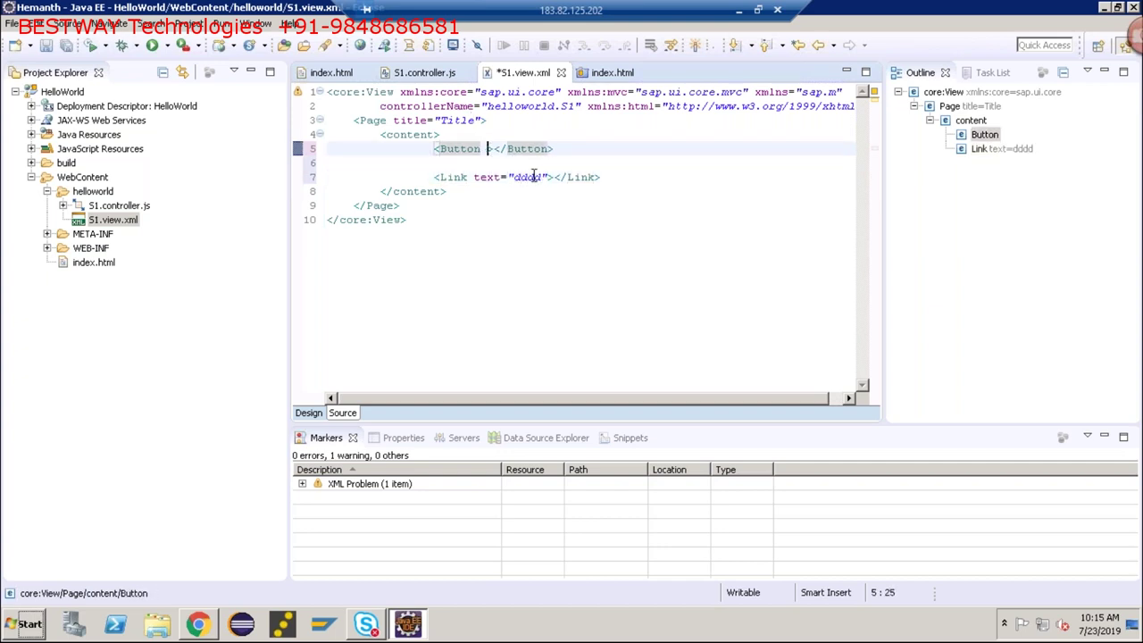
type("t=\"c")
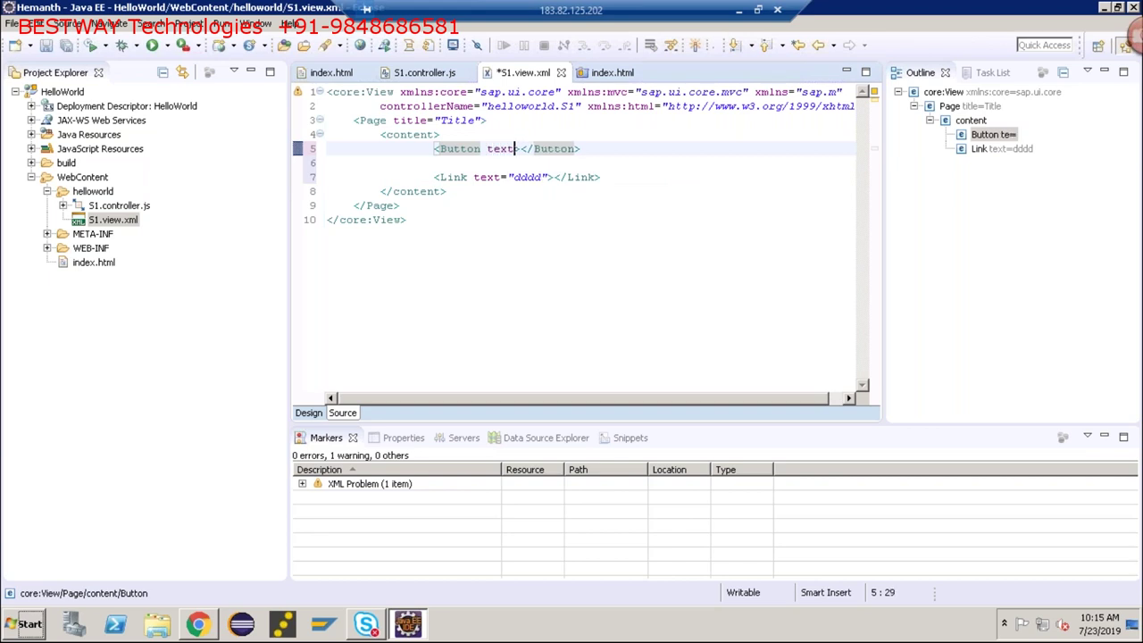
type("asdsadsa")
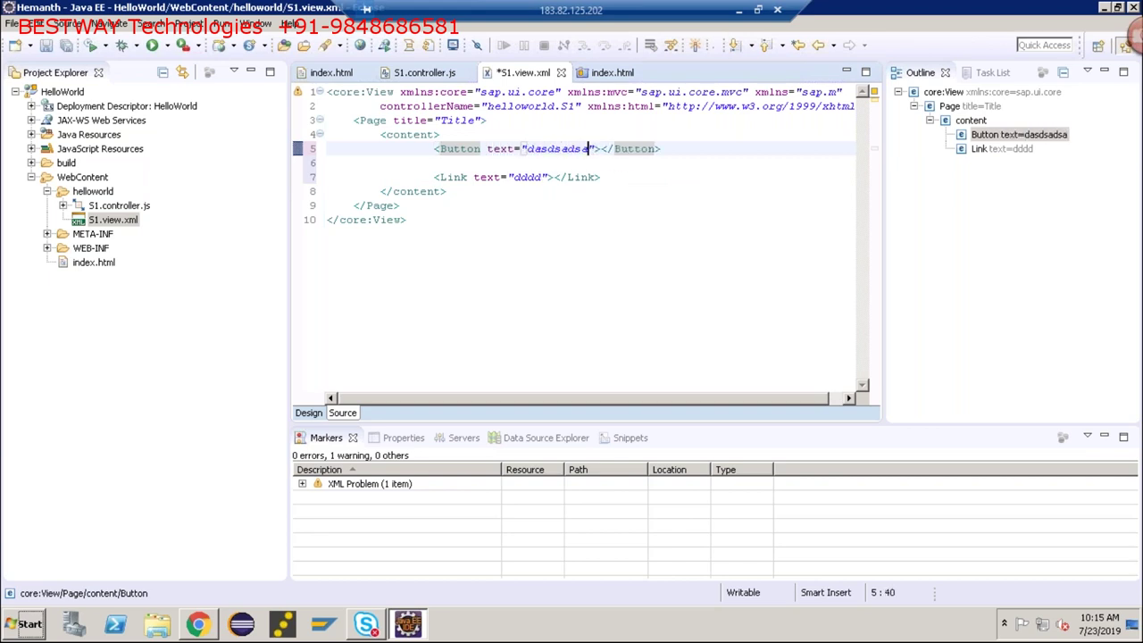
key("ctrl+s")
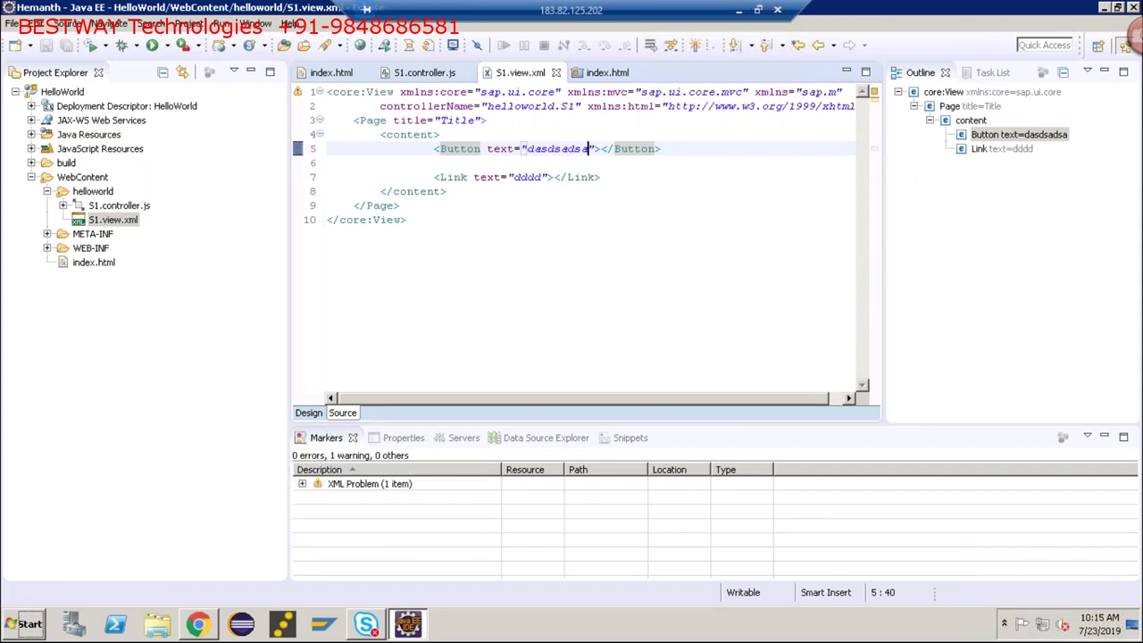
Step: Switch to Chrome and reload the HelloWorld page to check the edited view
left_click(198, 625)
left_click(74, 46)
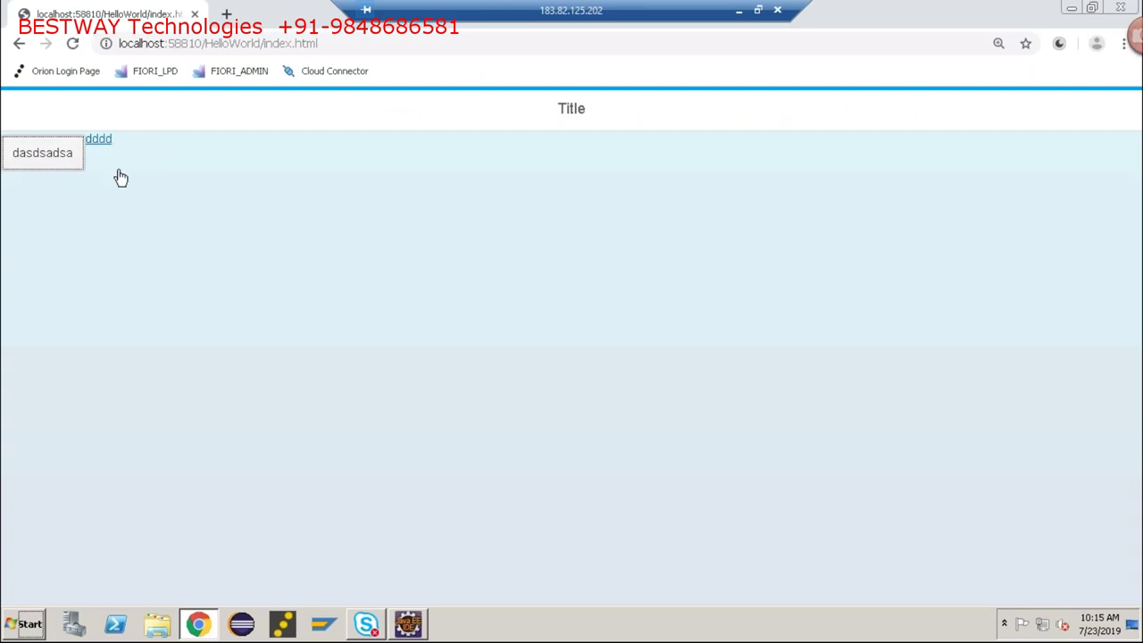
Step: Minimize the remote session to return to notes.txt in Notepad++ and correct "instal" to "install" in point 4
left_click(408, 625)
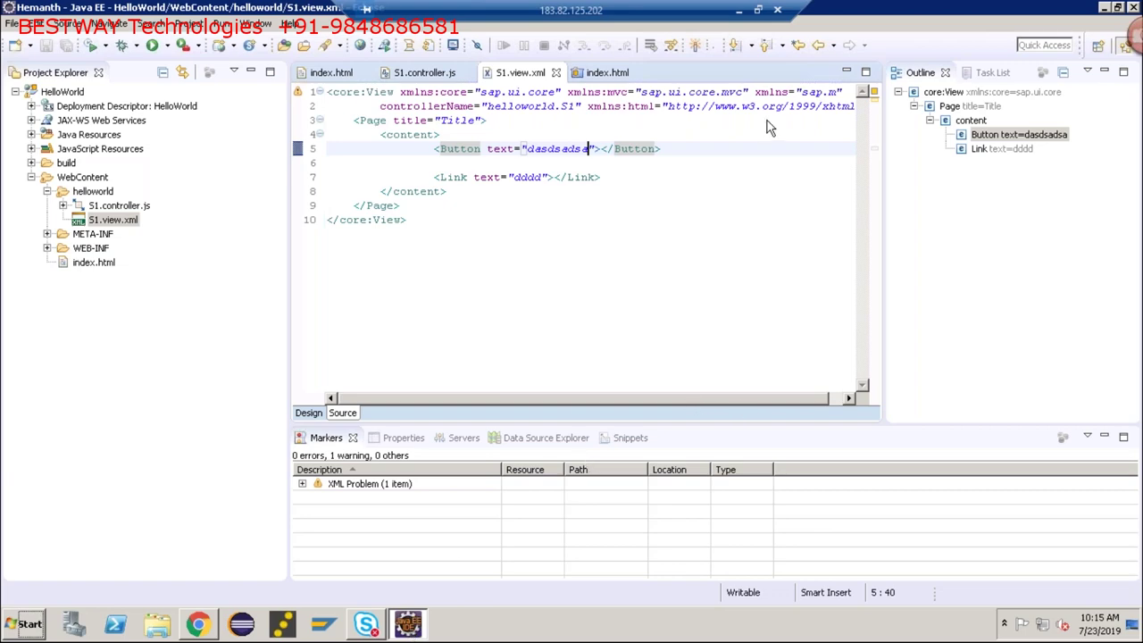
left_click(738, 12)
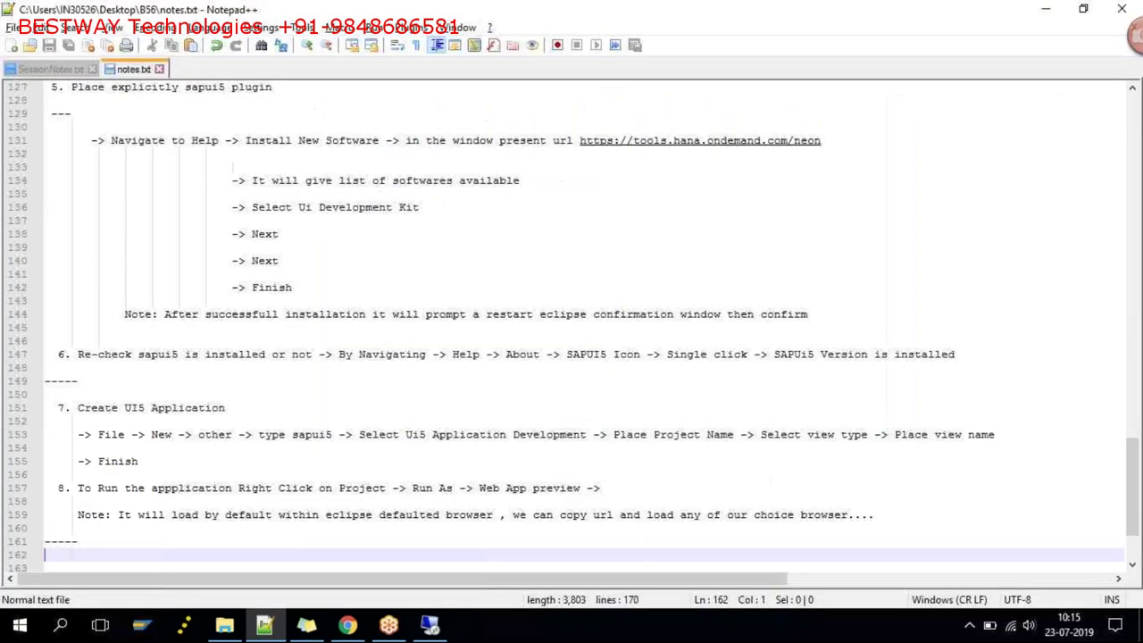
left_click_drag(1131, 467, 1131, 414)
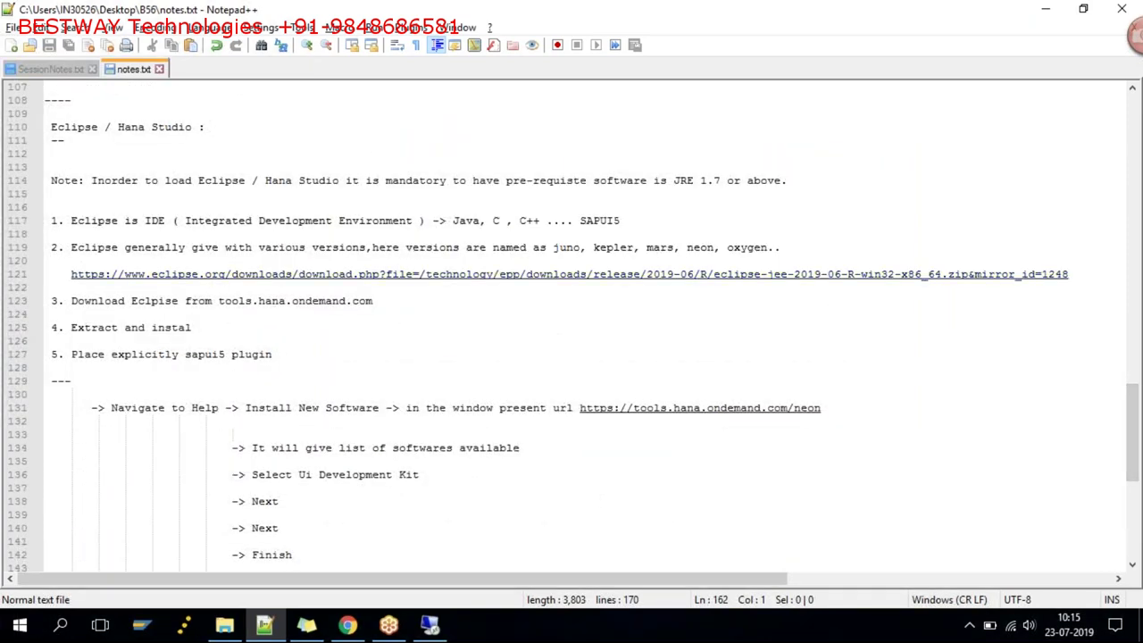
left_click(231, 290)
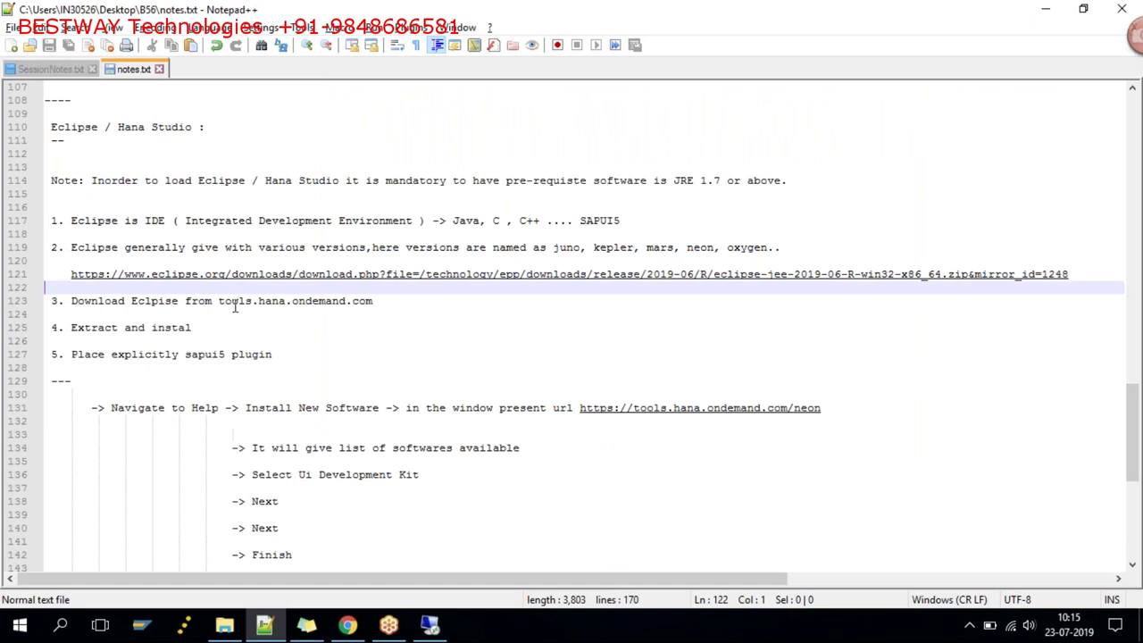
left_click(235, 308)
left_click(223, 331)
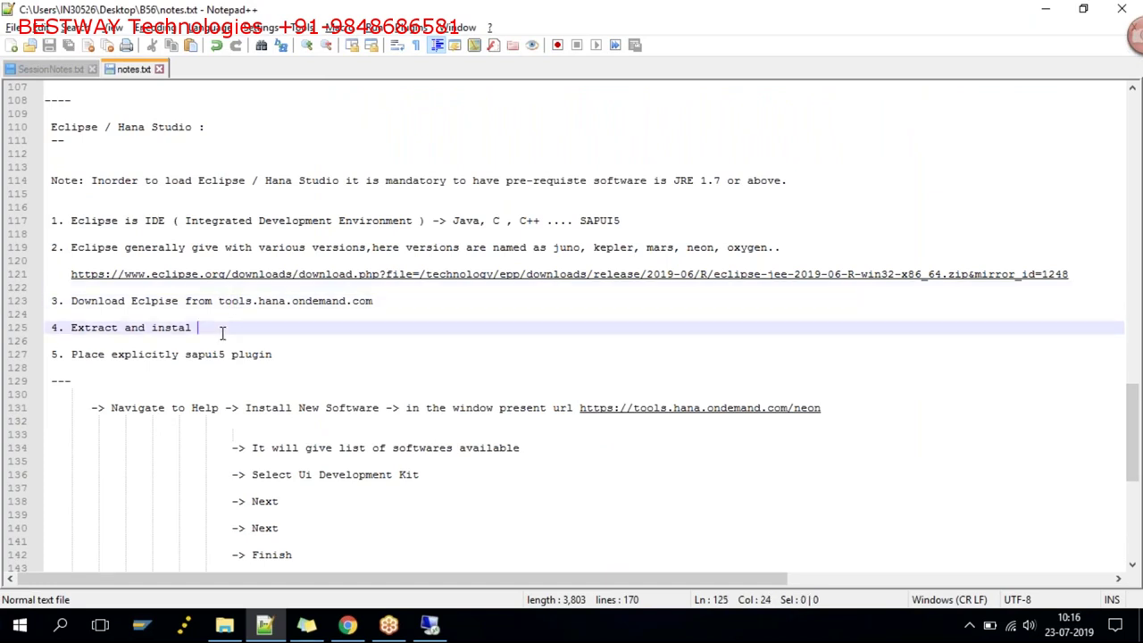
key("Left")
type("l")
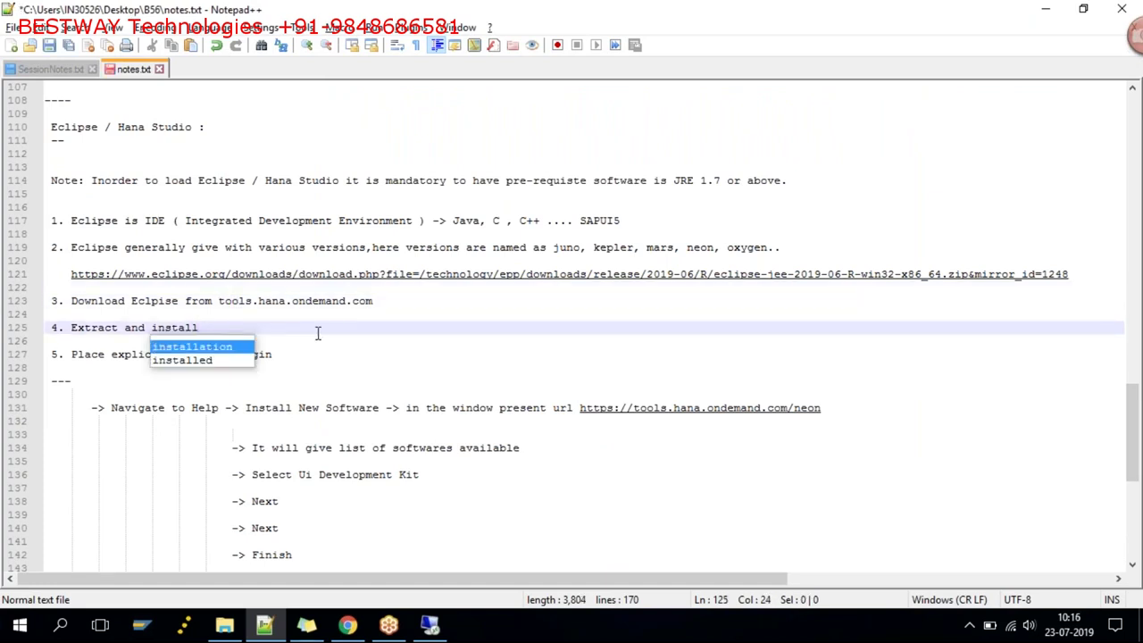
left_click(319, 340)
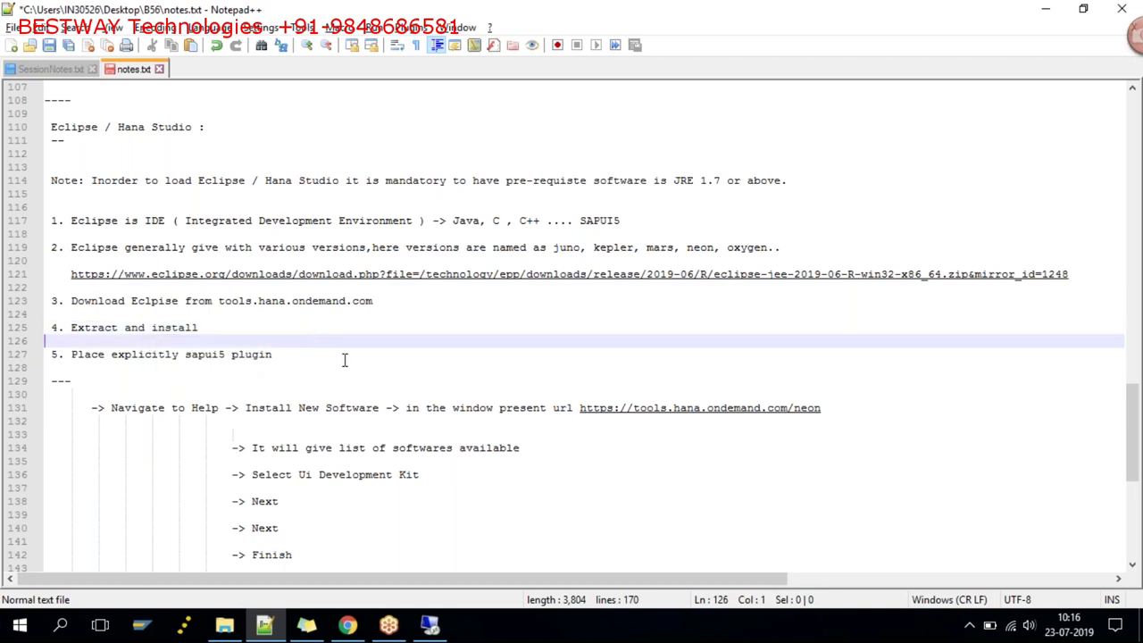
Step: Review the SAPUI5 plugin installation instructions in notes.txt, from point 5 through the restart note
key("Down")
key("Down")
key("Down")
key("Down")
key("Down")
key("Down")
key("Down")
key("Down")
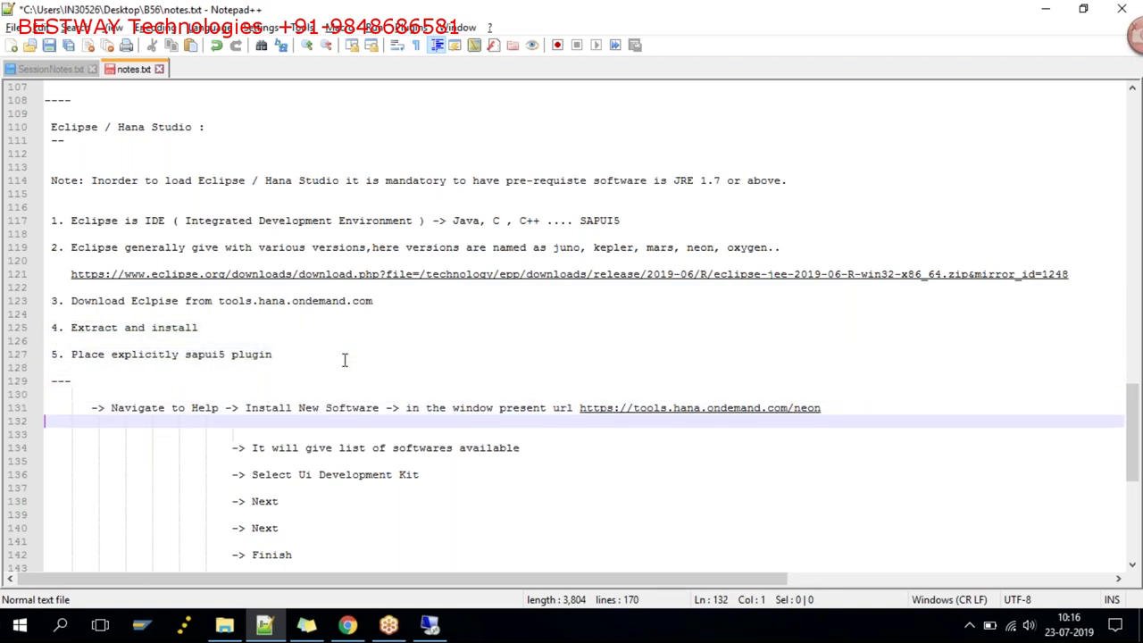
key("Down")
key("Down")
key("Down")
key("Down")
key("Down")
key("Down")
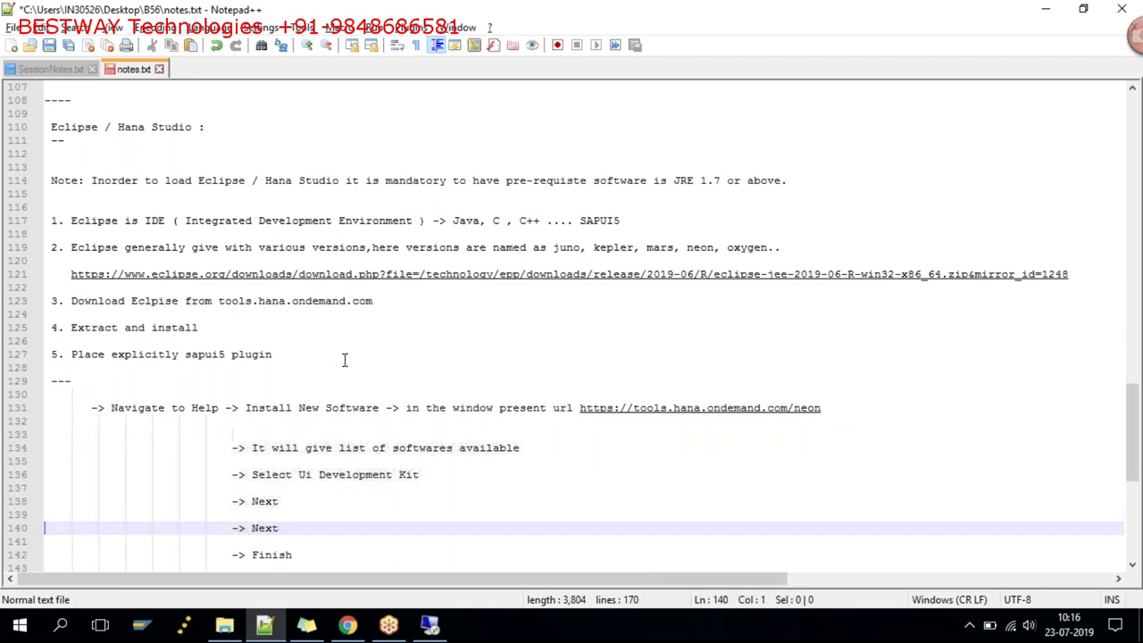
key("Down")
key("Down")
key("Down")
key("Down")
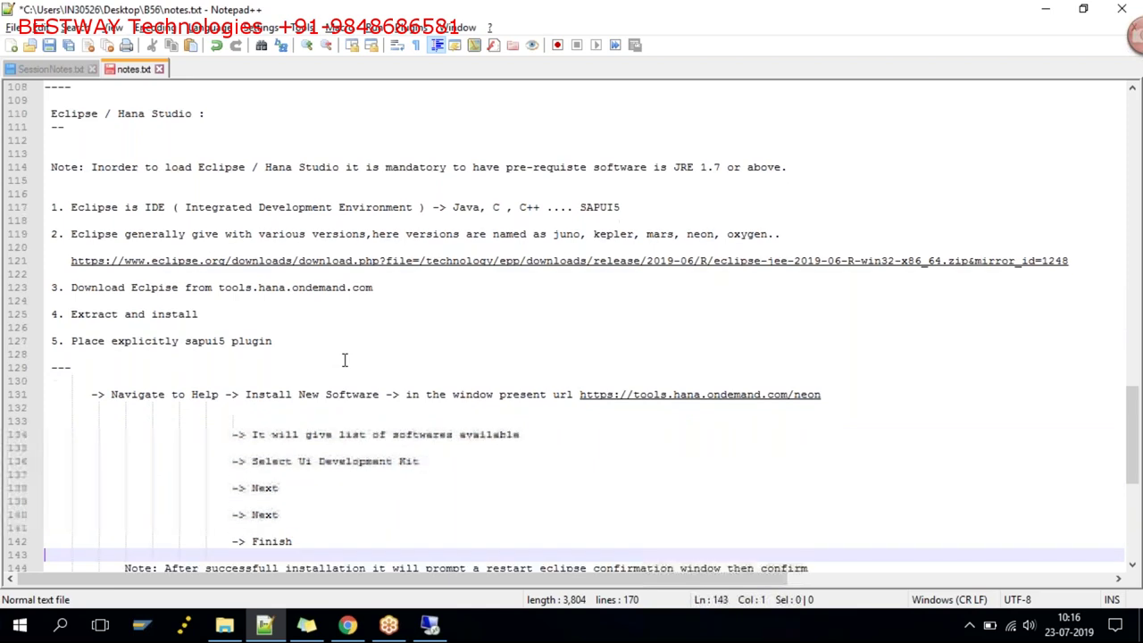
Step: Add the word "option" after "Install New Software" and after "Select Ui Development Kit" in the plugin instructions
left_click_drag(242, 381, 375, 381)
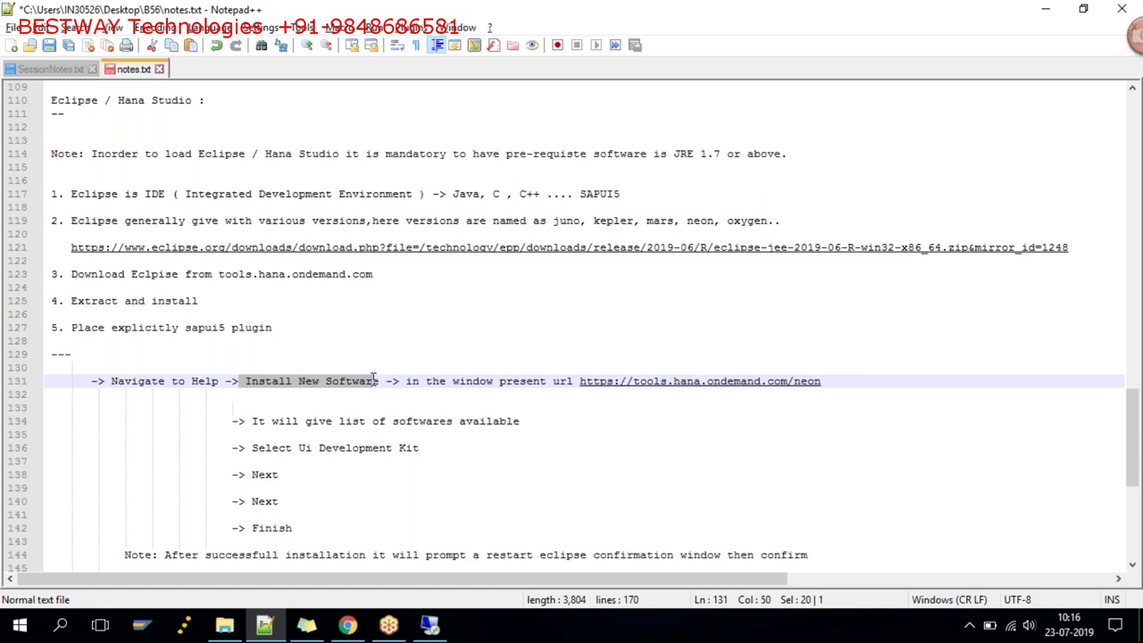
left_click(386, 381)
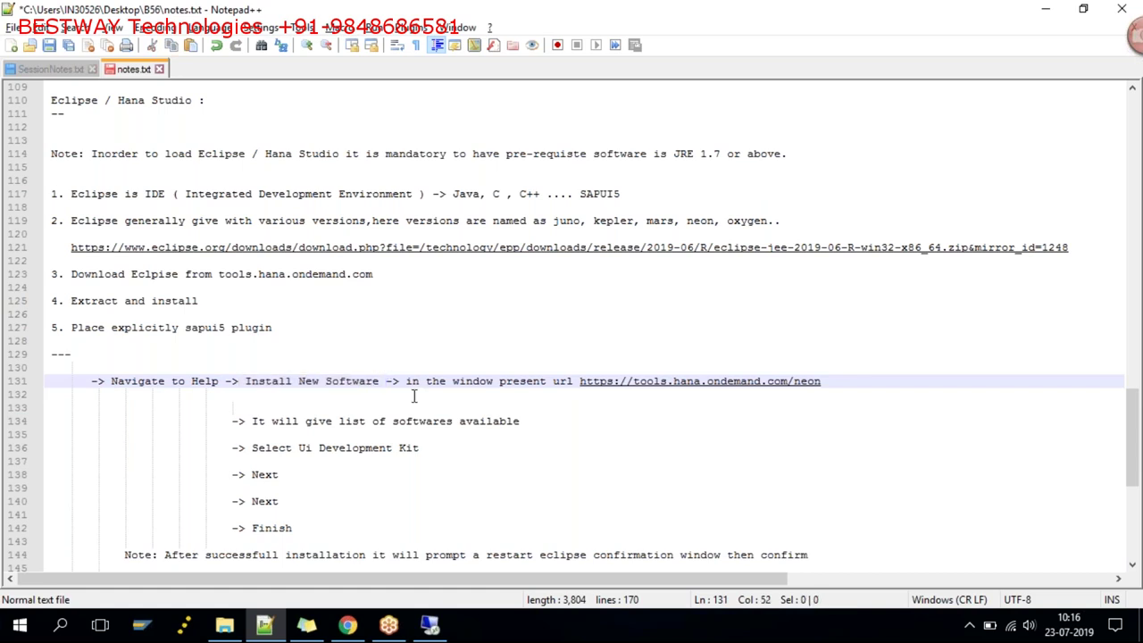
type("option")
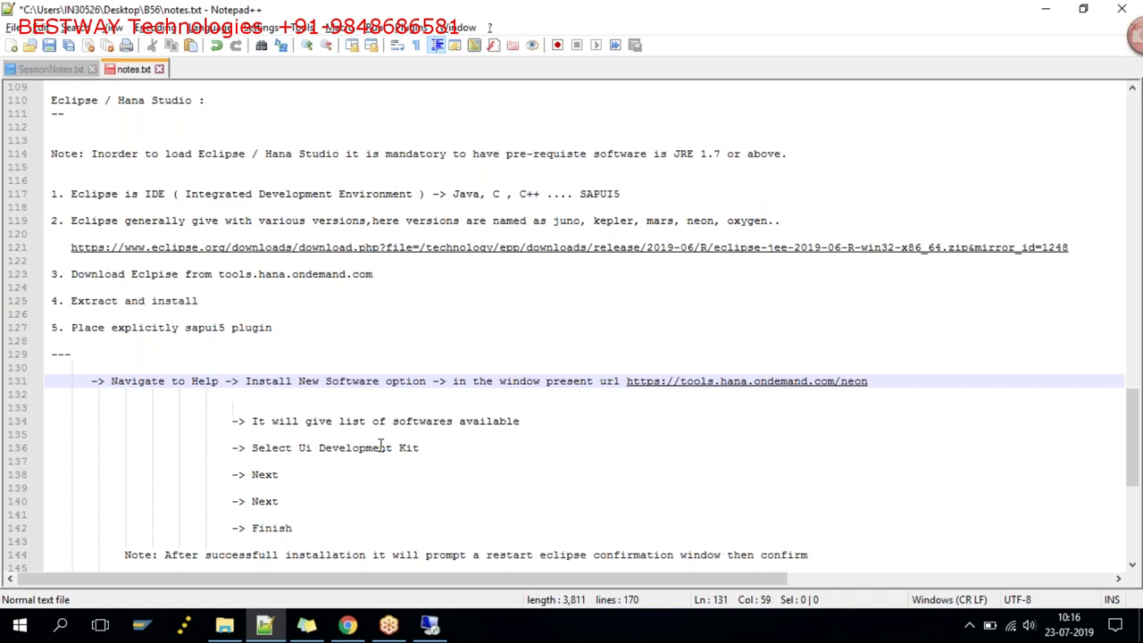
left_click(366, 485)
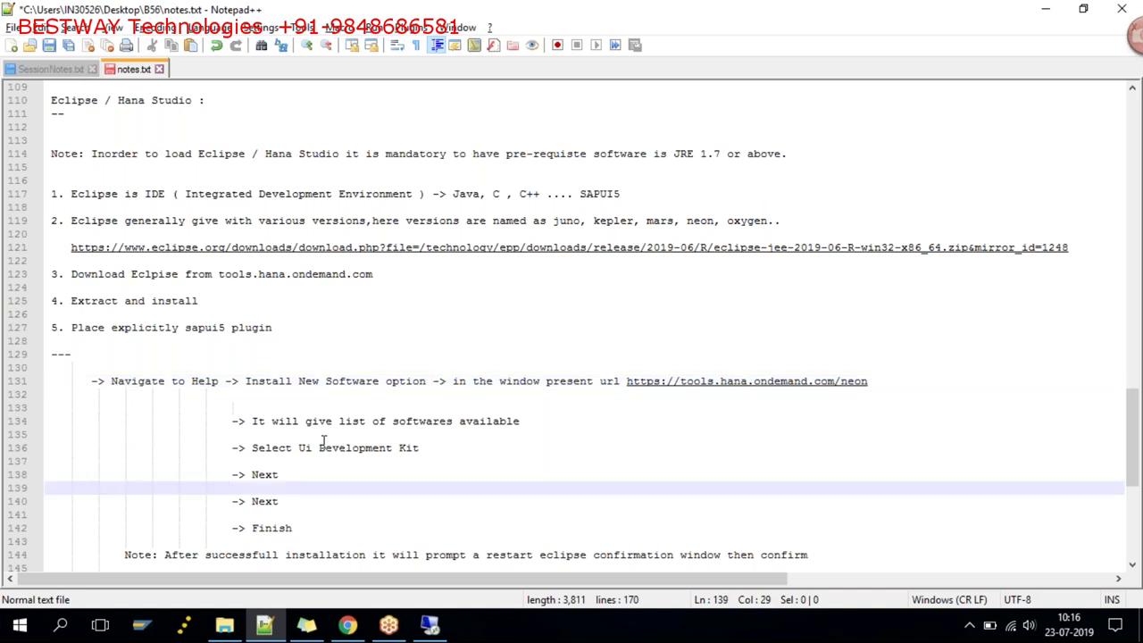
left_click(427, 447)
type("option")
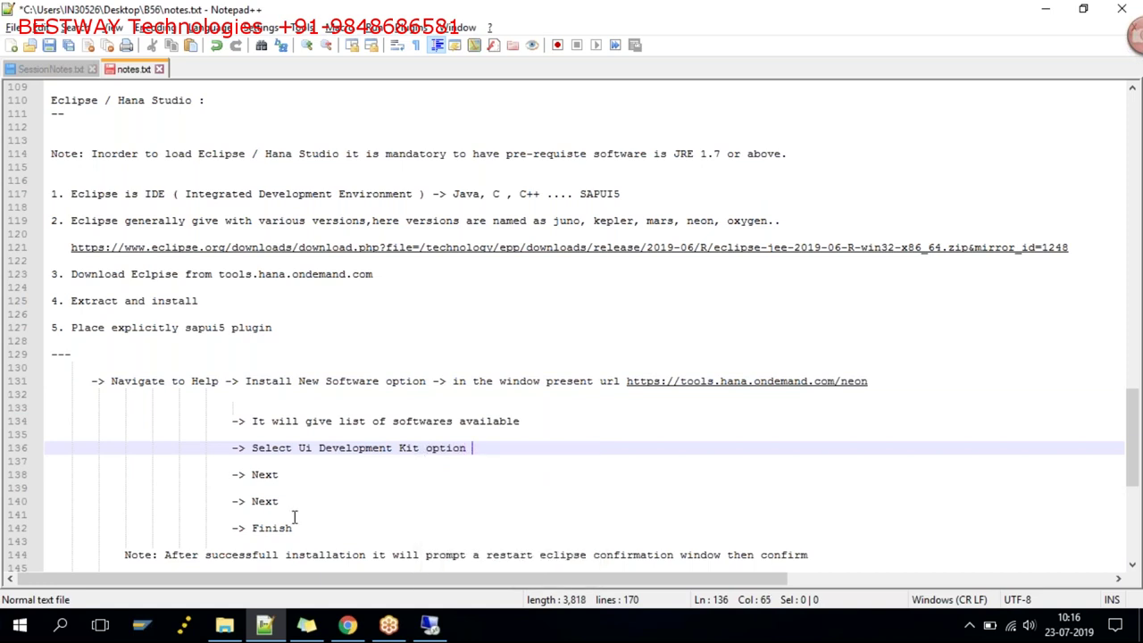
Step: Append "-> Accpet" to the second Next line of the plugin installation instructions
left_click(295, 488)
left_click(298, 507)
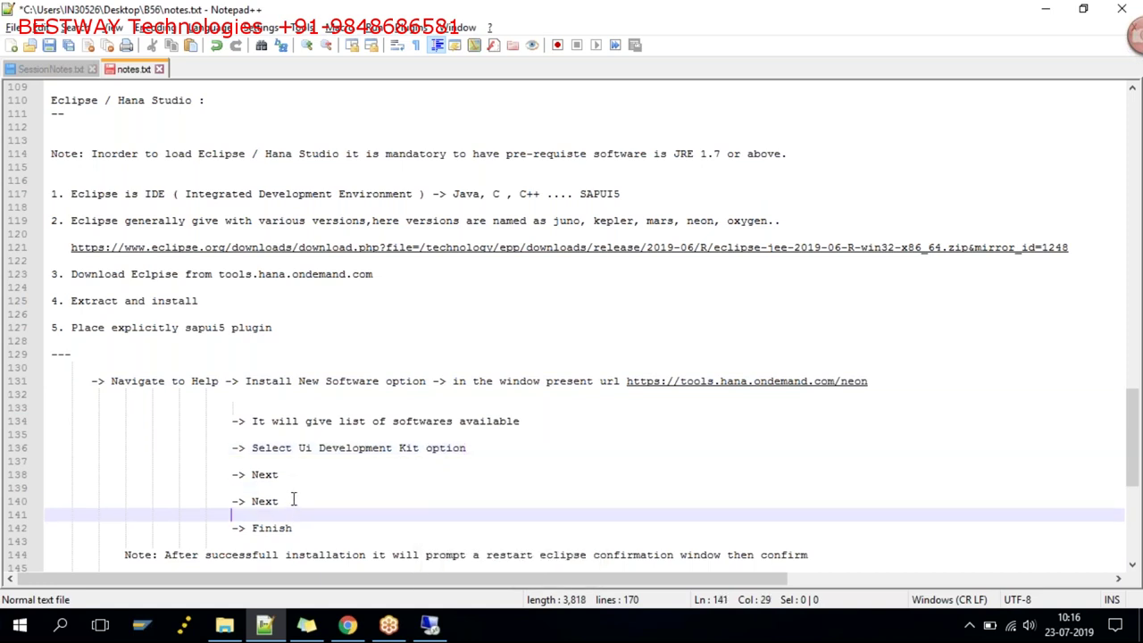
type("-> A")
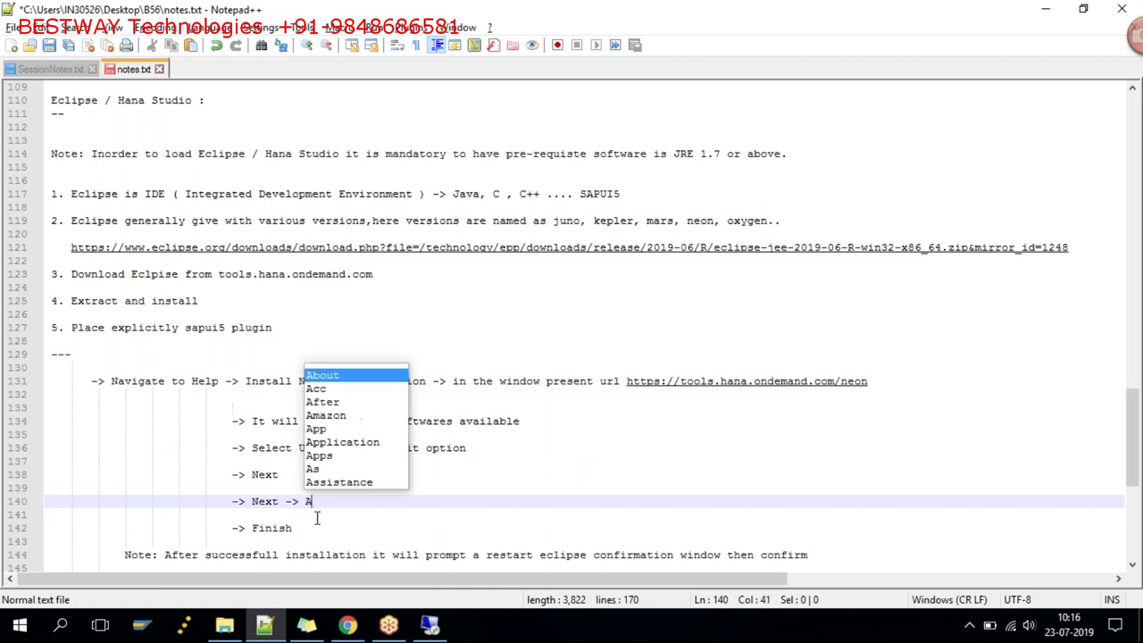
type("cc")
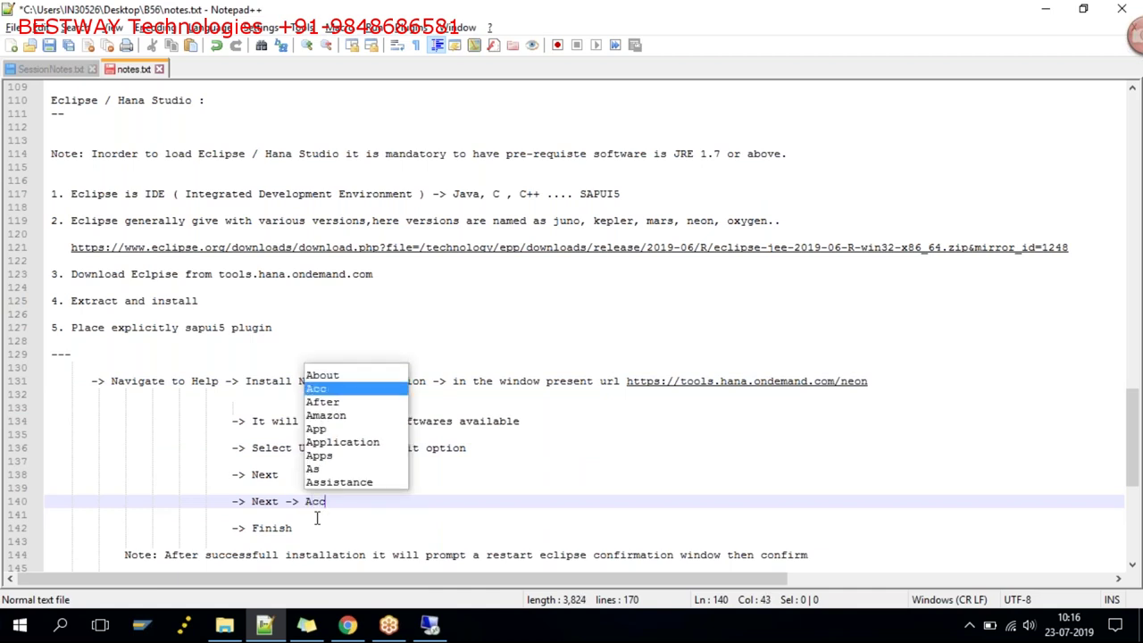
type("pet")
Step: Review the restart note, the SAPUI5 installation re-check in point 6, and the UI5 application creation instructions in point 7
key("Down")
key("Down")
key("Down")
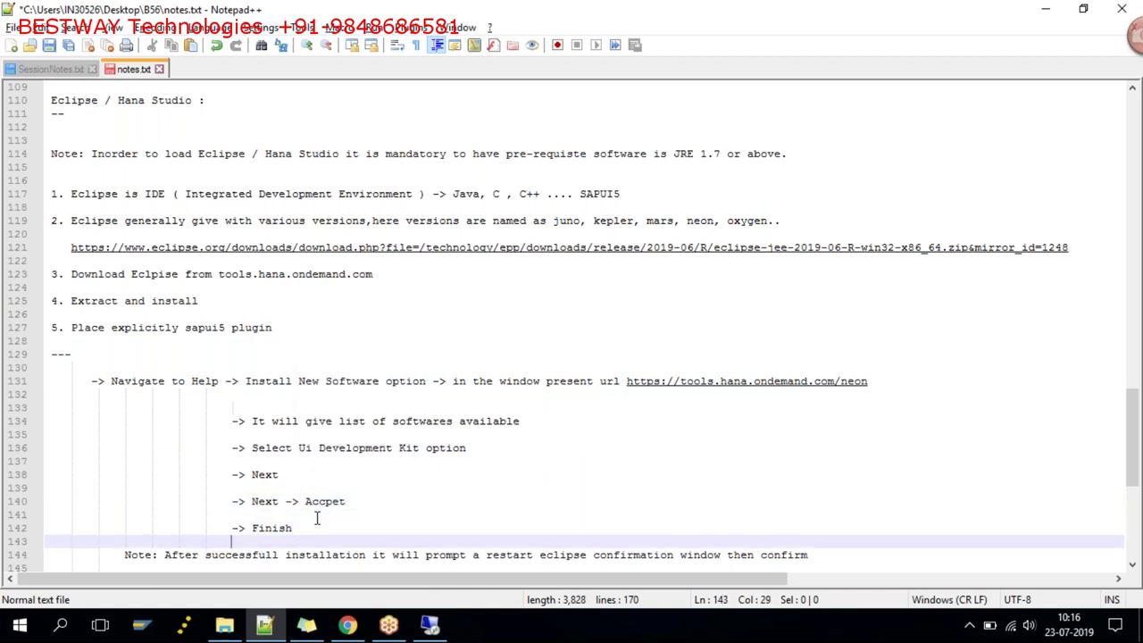
key("Down")
key("Down")
key("Down")
key("Down")
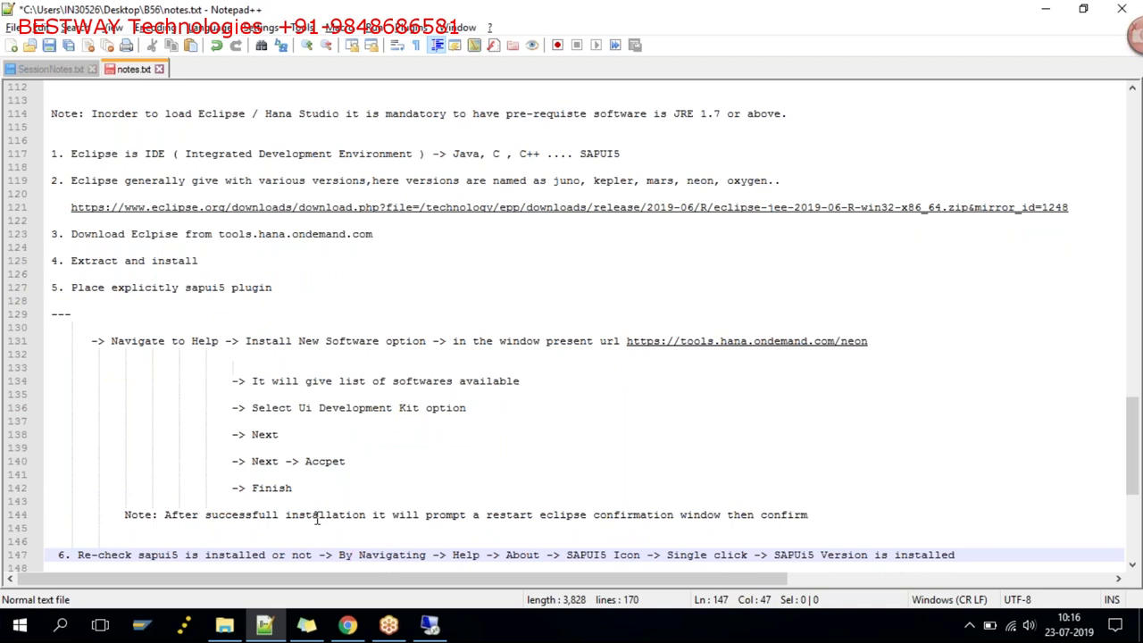
left_click(443, 522)
left_click_drag(443, 521, 662, 518)
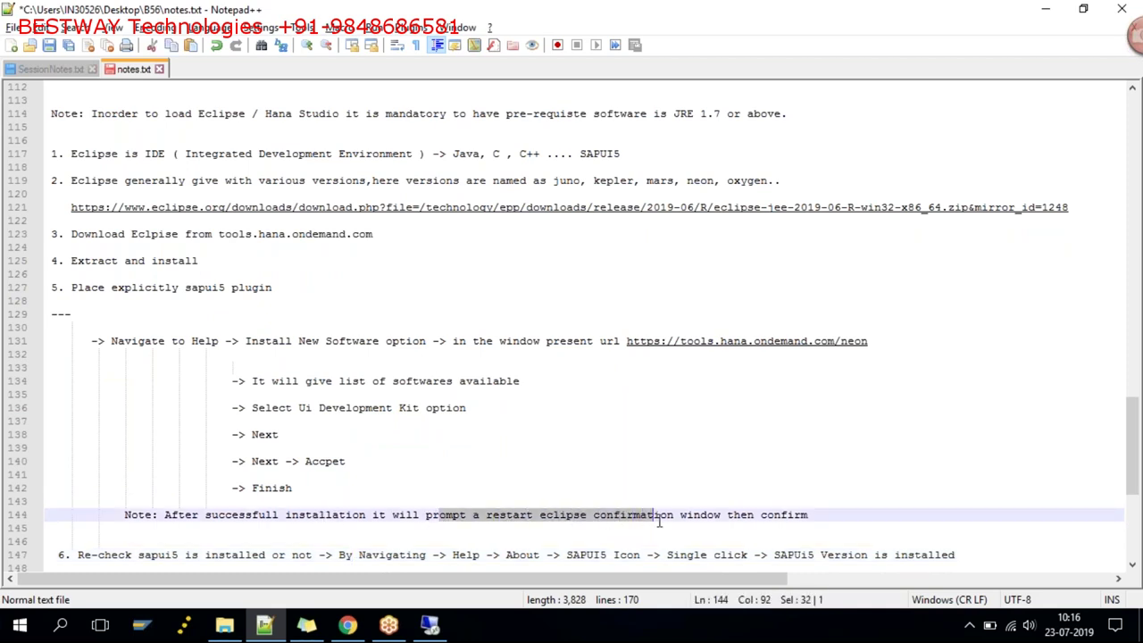
left_click(634, 540)
key("Down")
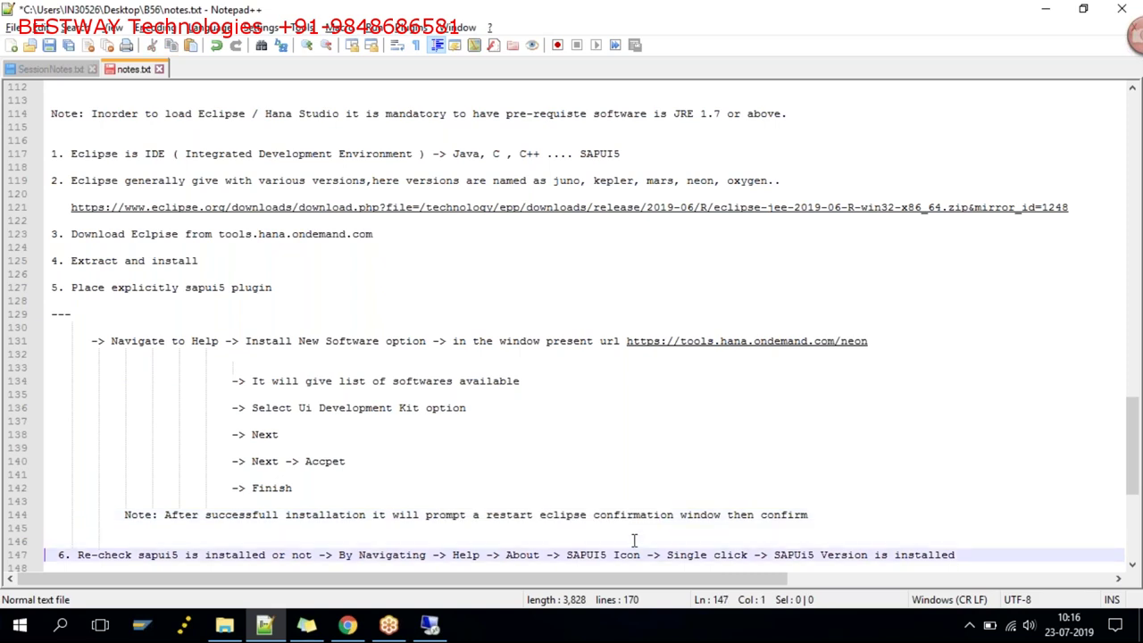
key("Down")
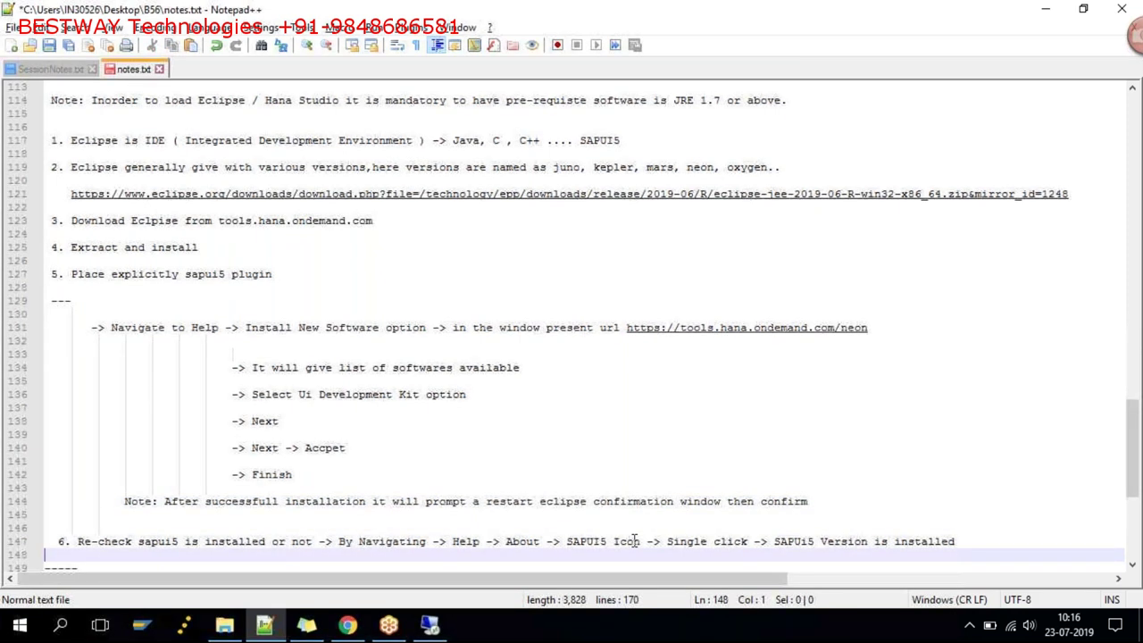
key("Down")
left_click_drag(252, 527, 498, 548)
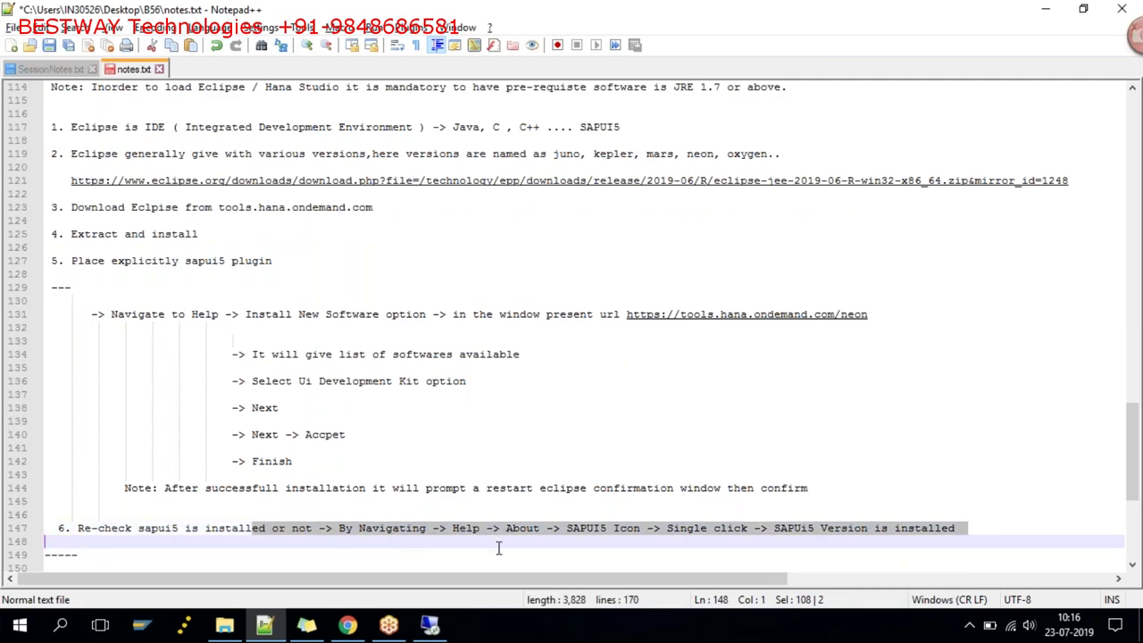
key("Down")
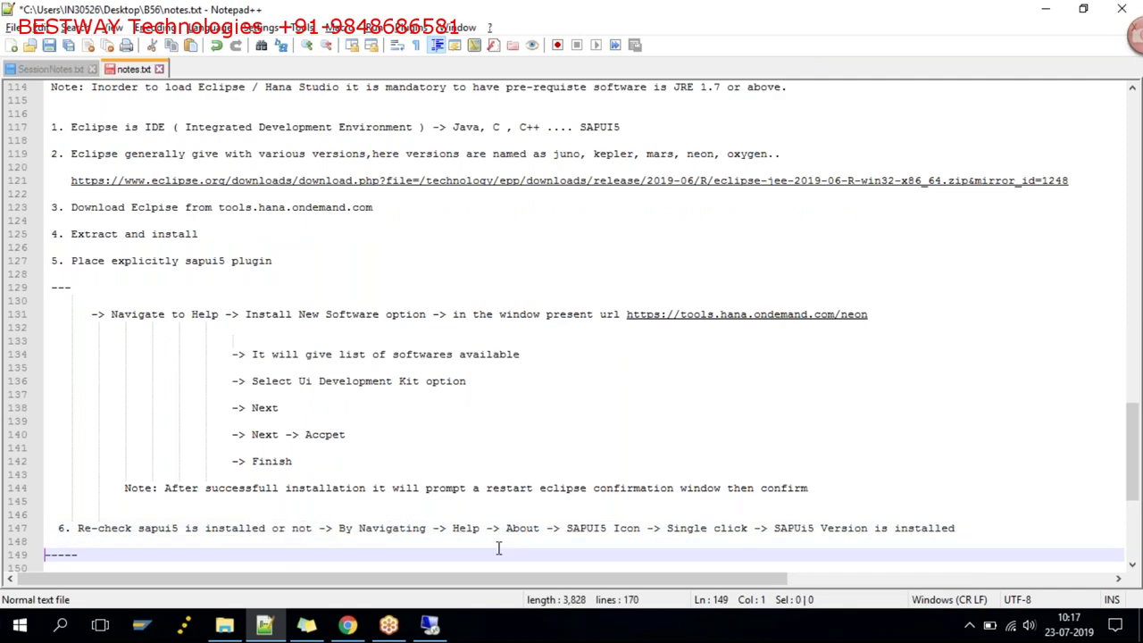
key("Down")
key("Down")
key("Down")
key("Down")
key("Down")
key("Down")
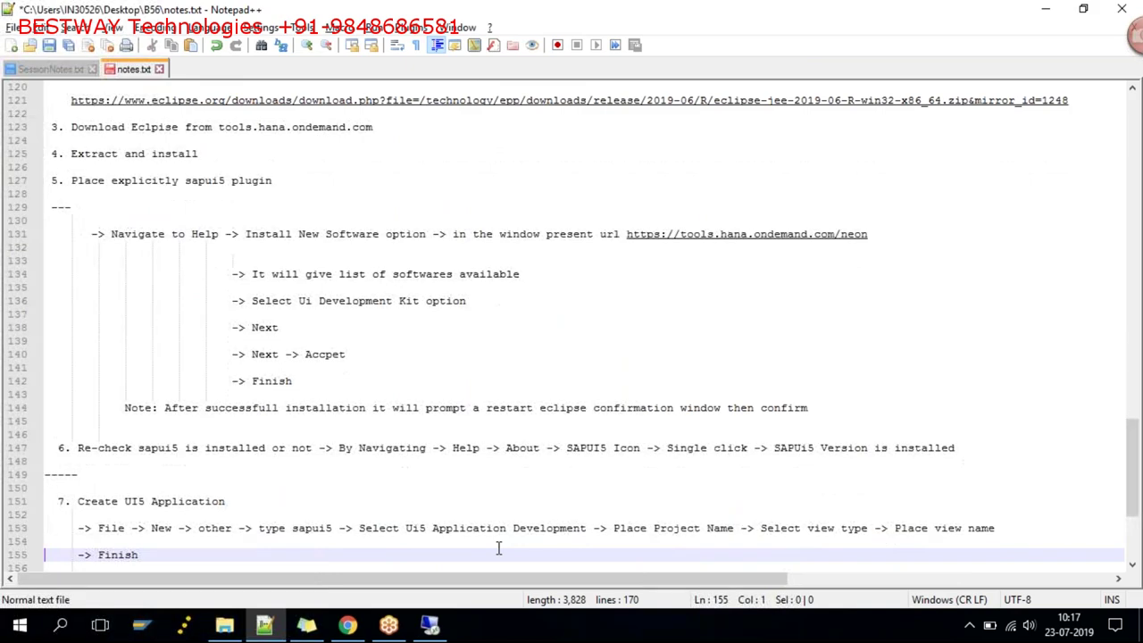
Step: Review the instructions for running the application in point 8 and save notes.txt
key("Down")
key("Down")
key("Down")
key("Down")
left_click(252, 474)
left_click_drag(90, 469, 271, 525)
left_click(273, 527)
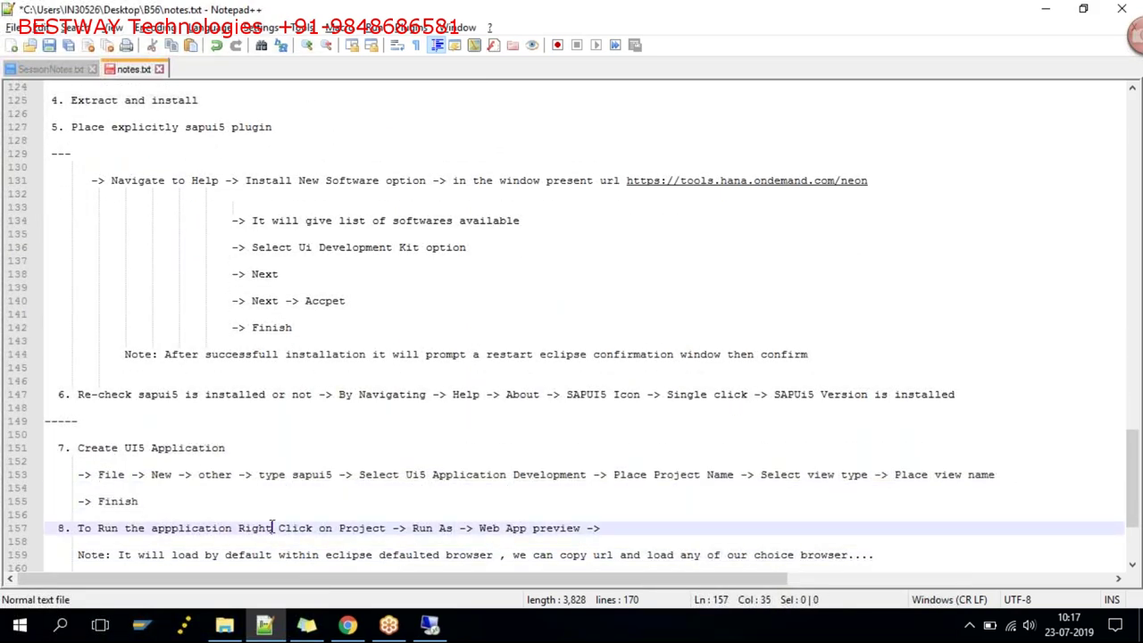
key("Down")
key("Down")
key("Down")
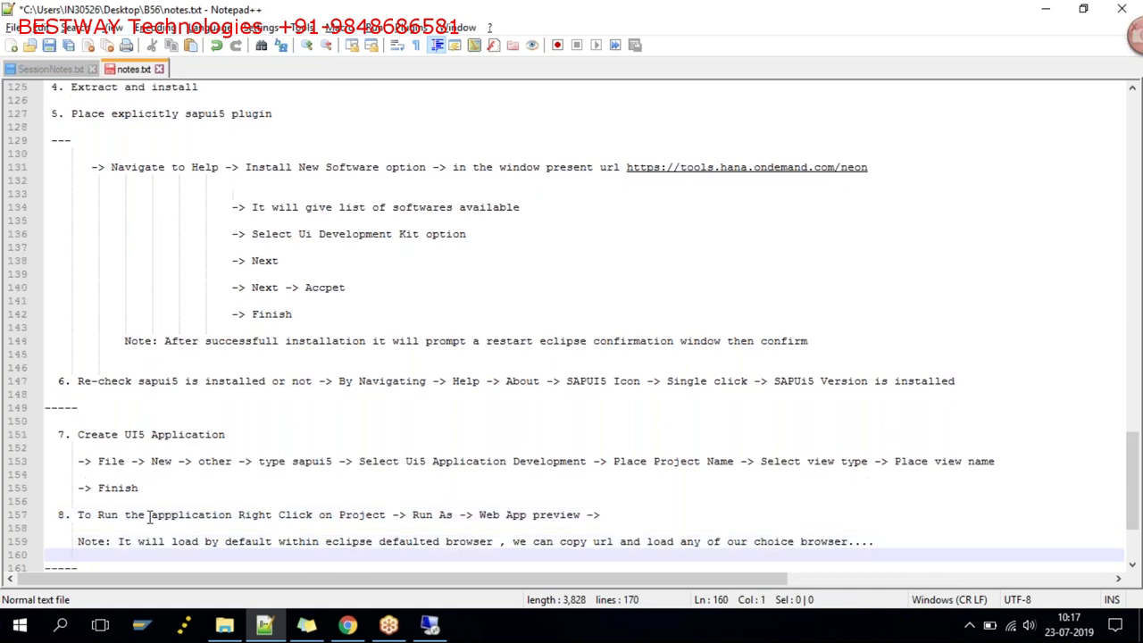
left_click_drag(138, 515, 489, 530)
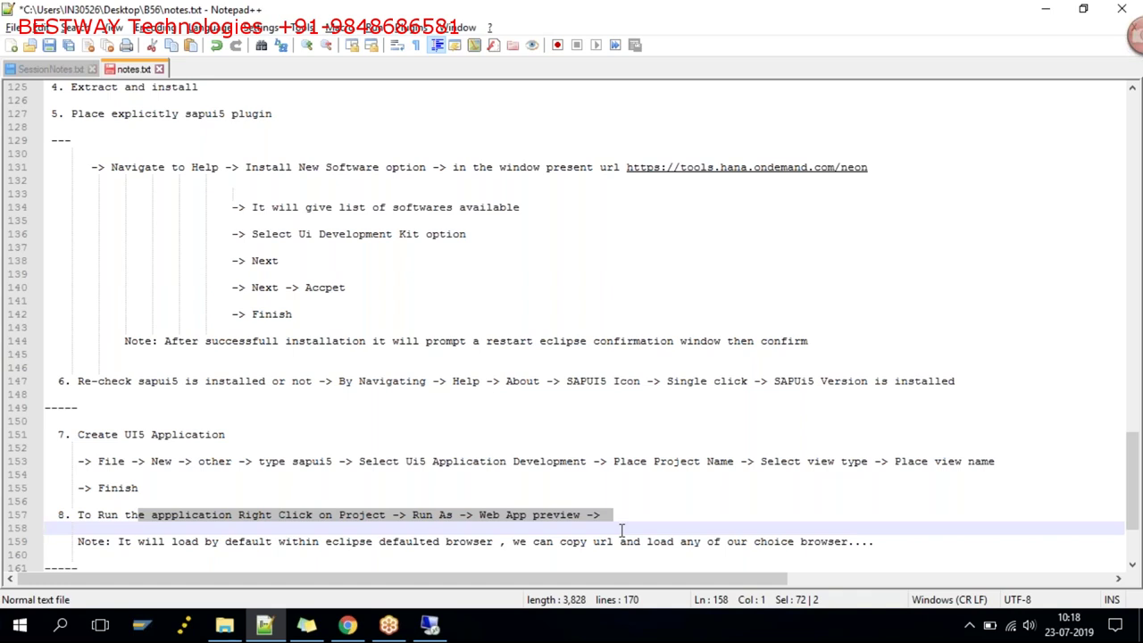
key("ctrl+s")
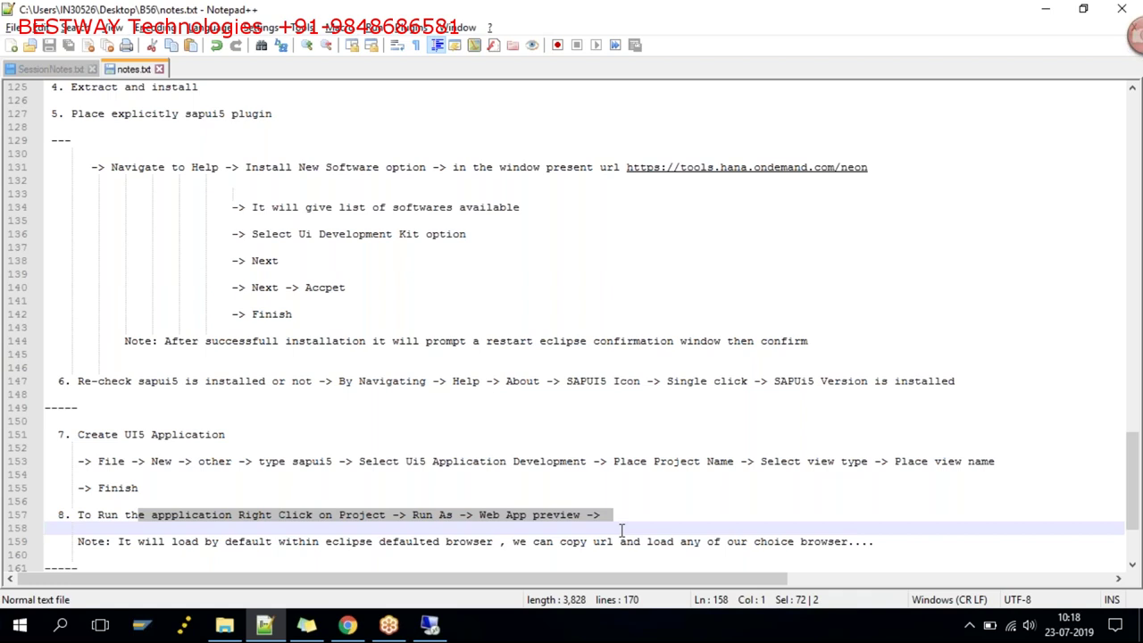
Step: Review the default browser note under point 8 and the end of notes.txt, and return to the remote session
key("Down")
key("Down")
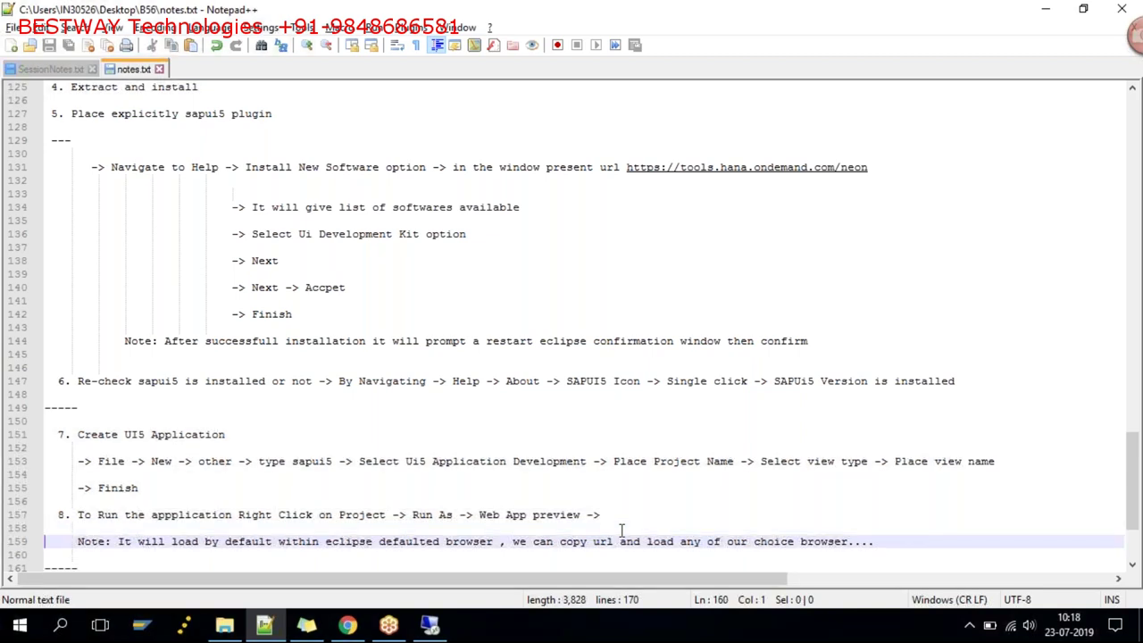
key("Down")
key("Down")
key("Down")
key("Down")
key("Down")
key("Down")
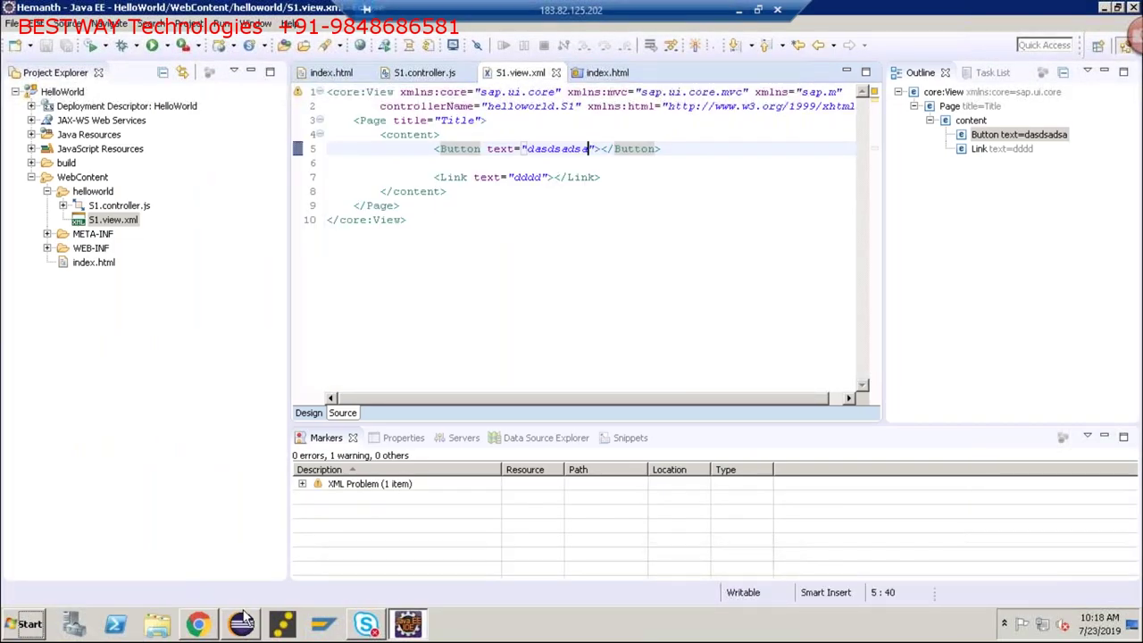
Step: Start SAP HANA Studio from the remote computer's desktop
key("super+d")
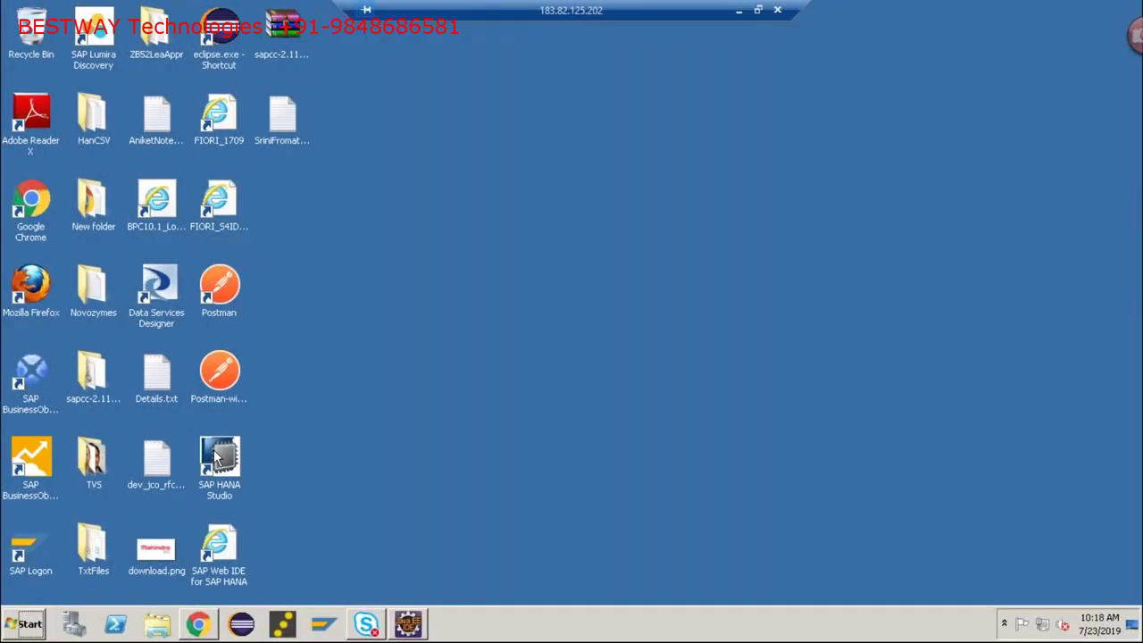
left_click(215, 456)
key("Return")
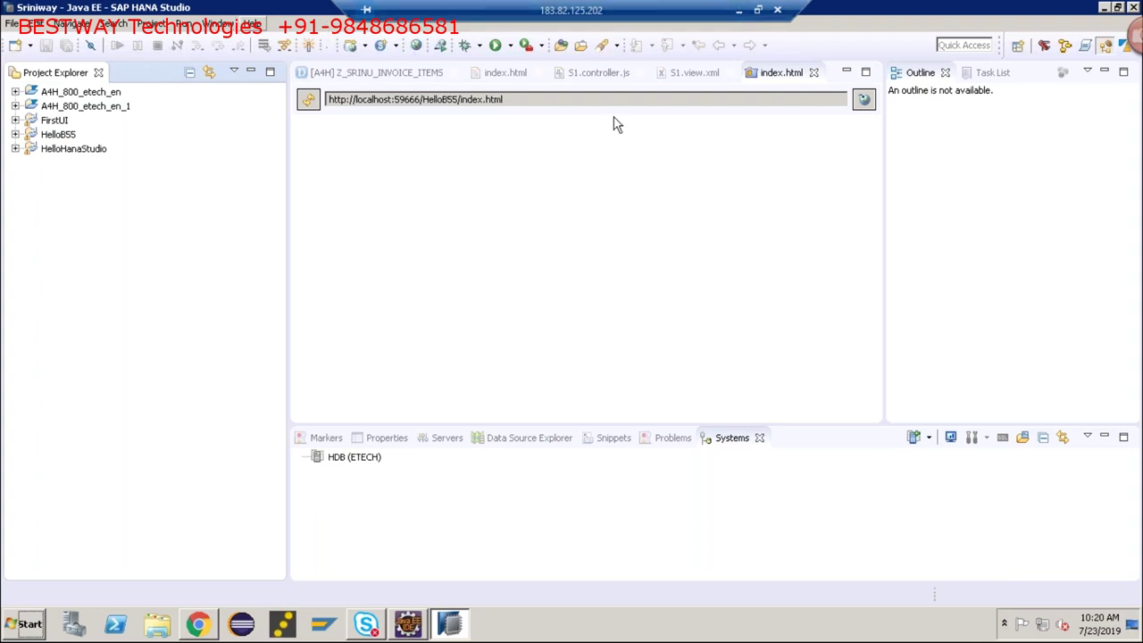
Step: Switch to Chrome on the local computer and look up the downloaded Eclipse archive in the downloads list
left_click(740, 12)
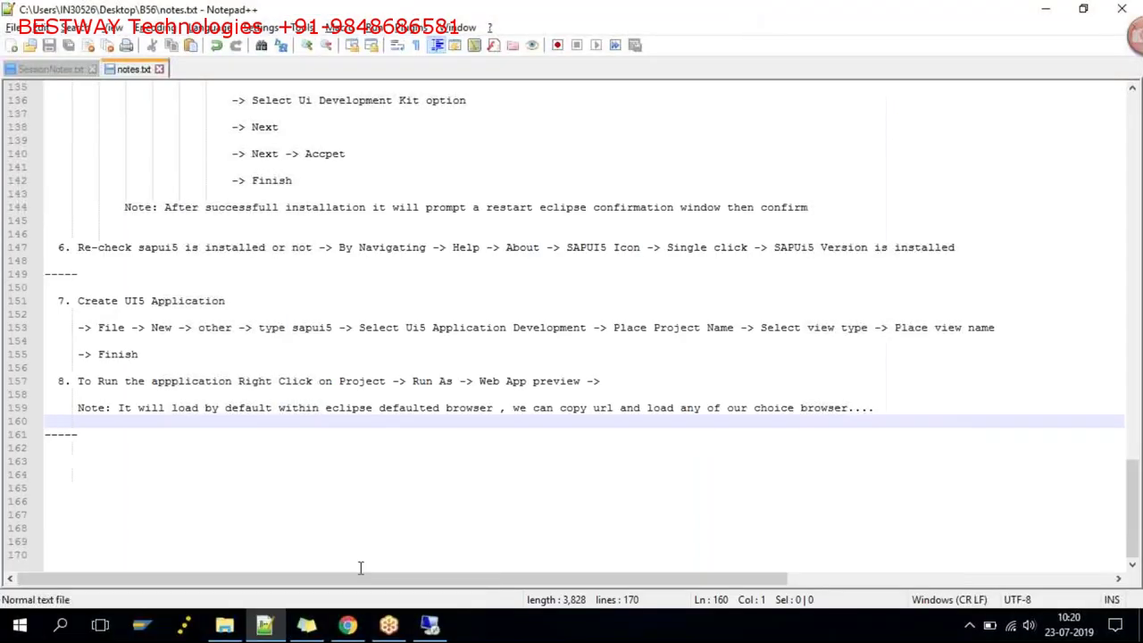
mouse_move(347, 630)
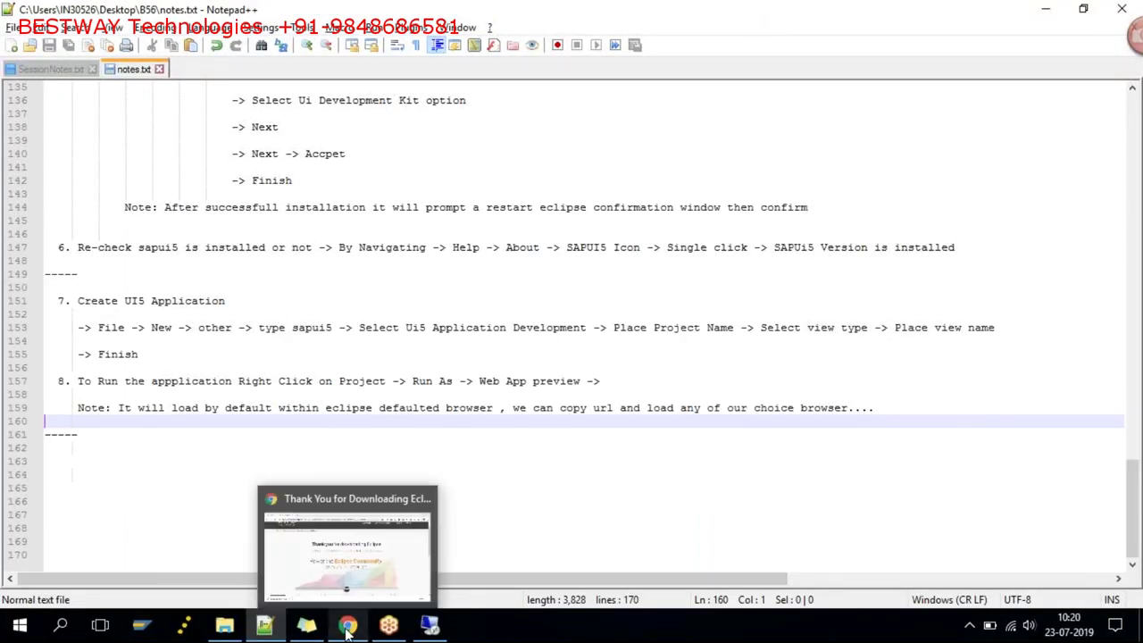
left_click(360, 554)
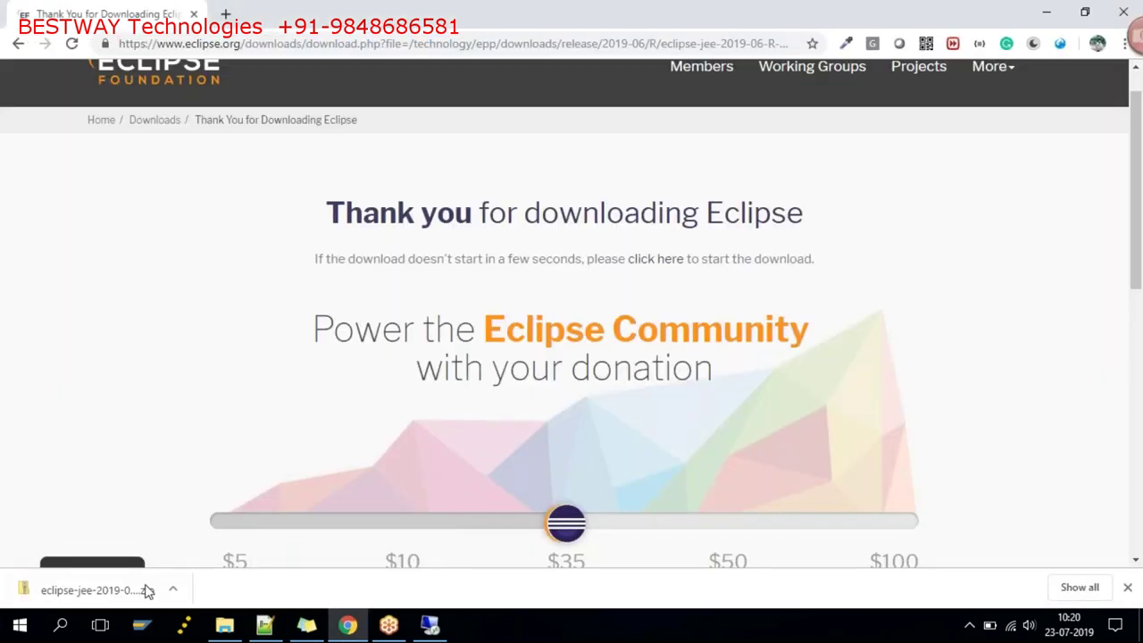
left_click(147, 589)
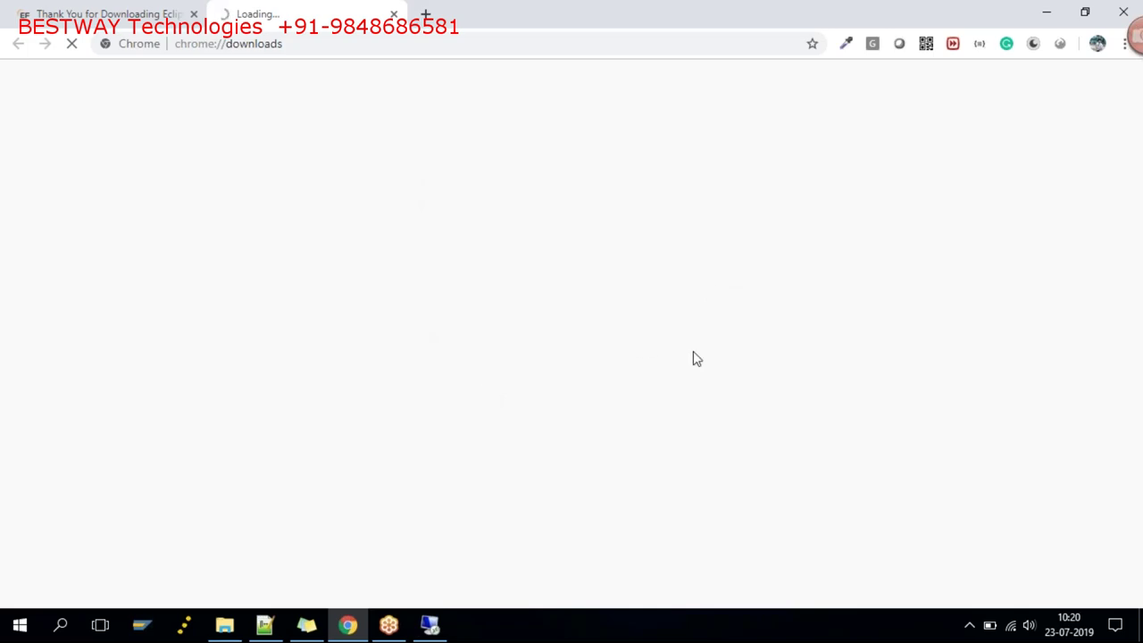
Step: Open the local desktop folder that holds the Eclipse archive in a maximized window
key("super+d")
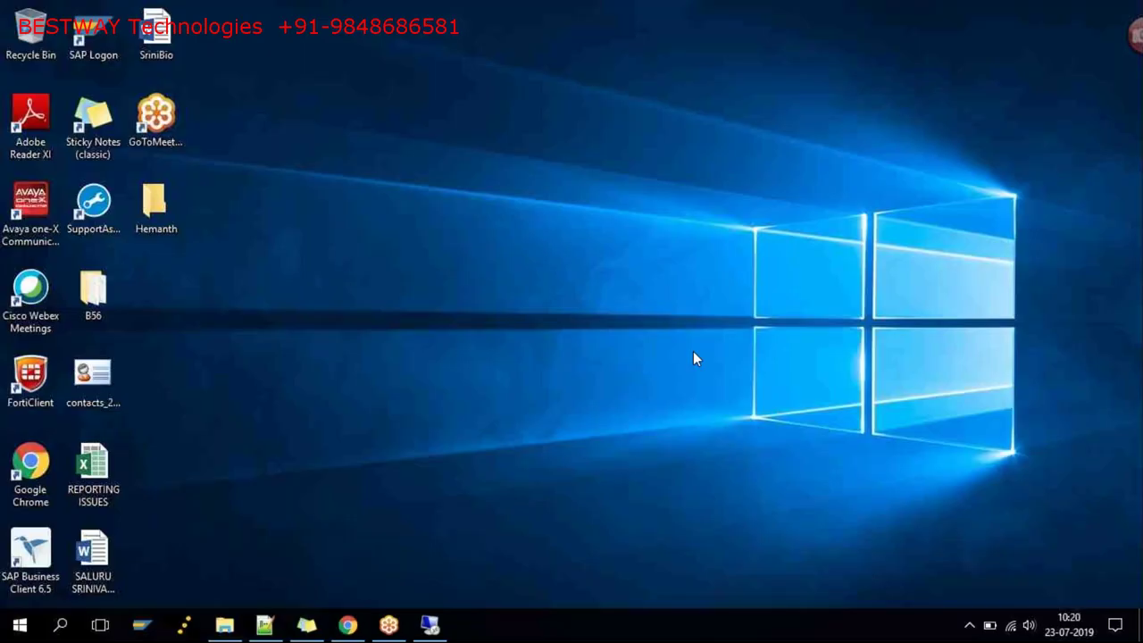
double_click(156, 204)
key("alt+space")
key("x")
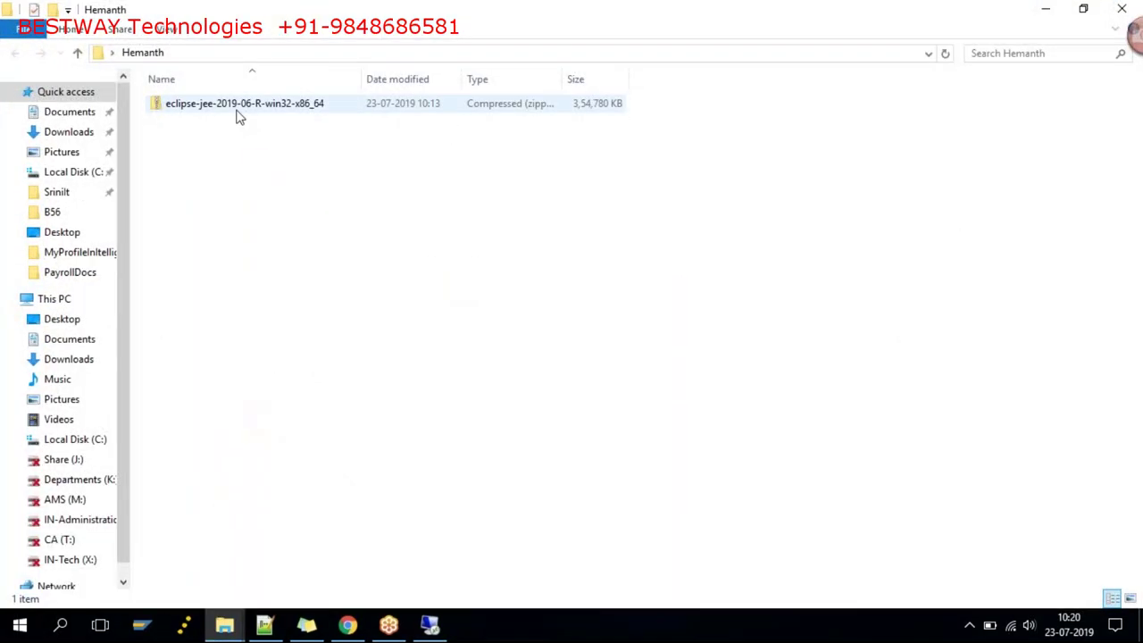
Step: Extract the eclipse-jee-2019-06-R-win32-x86_64 archive with 7-Zip into a folder of the same name, and open its eclipse subfolder
left_click(297, 106)
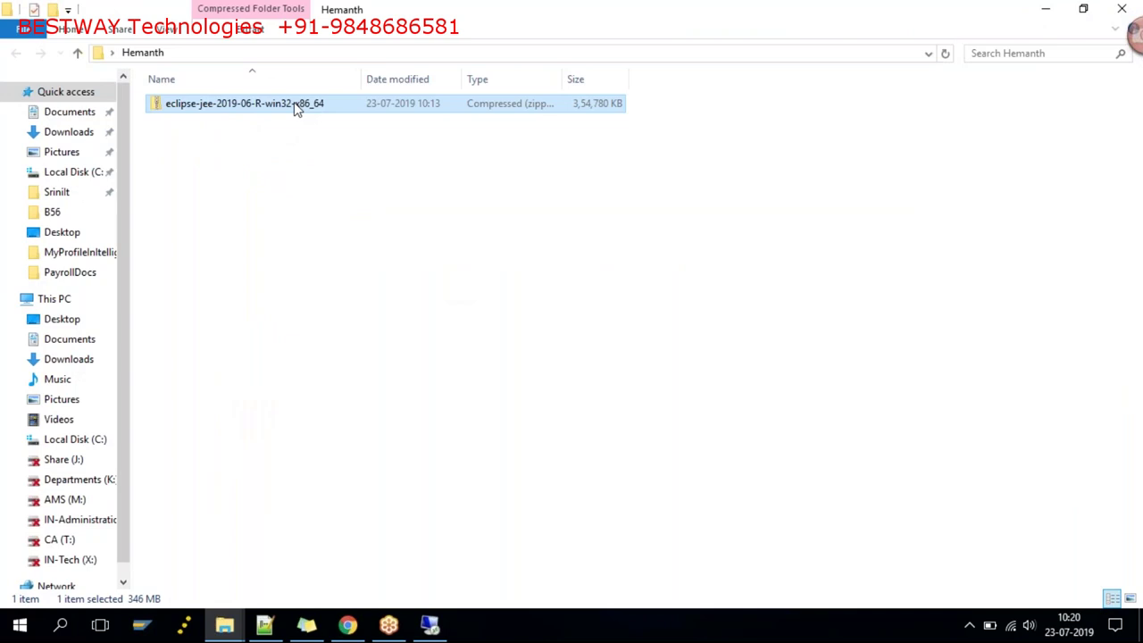
right_click(298, 107)
mouse_move(370, 178)
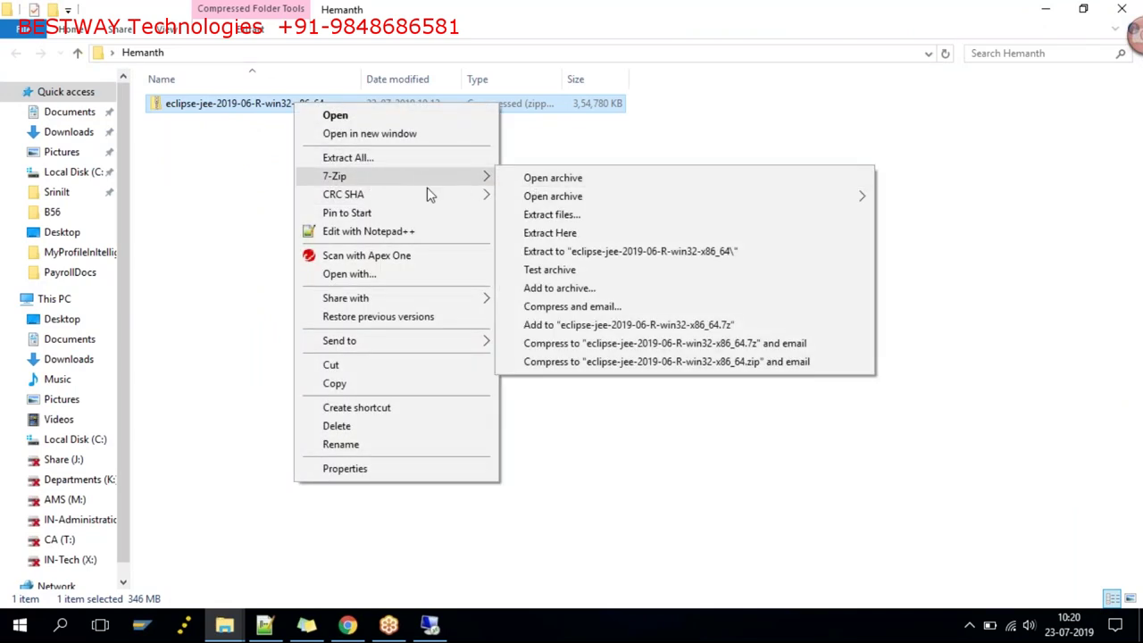
left_click(572, 252)
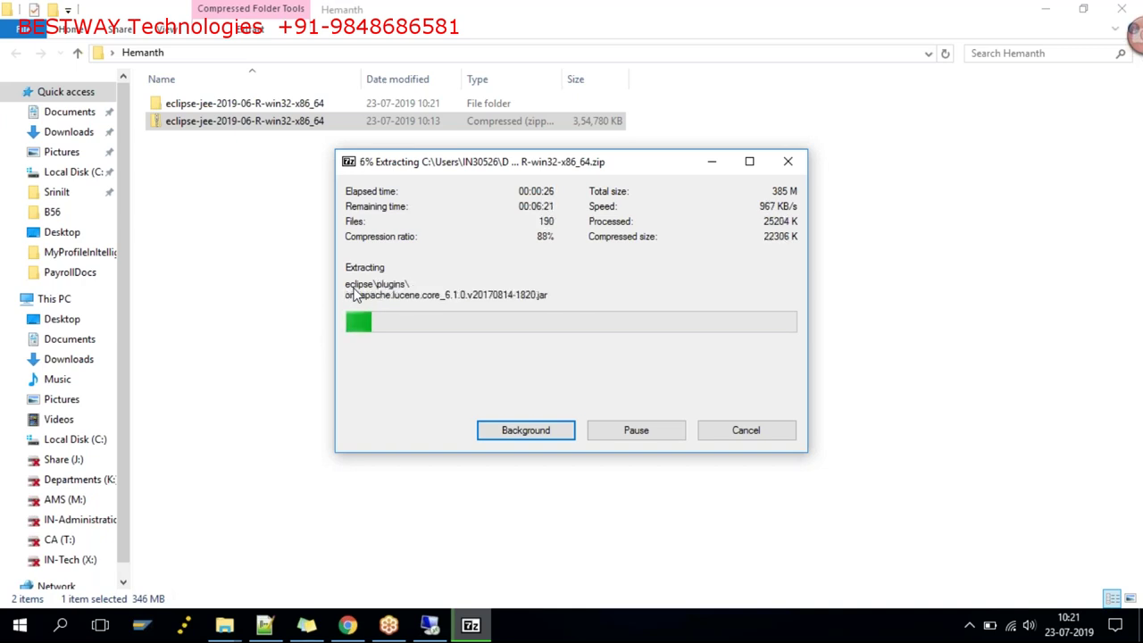
double_click(253, 109)
double_click(246, 106)
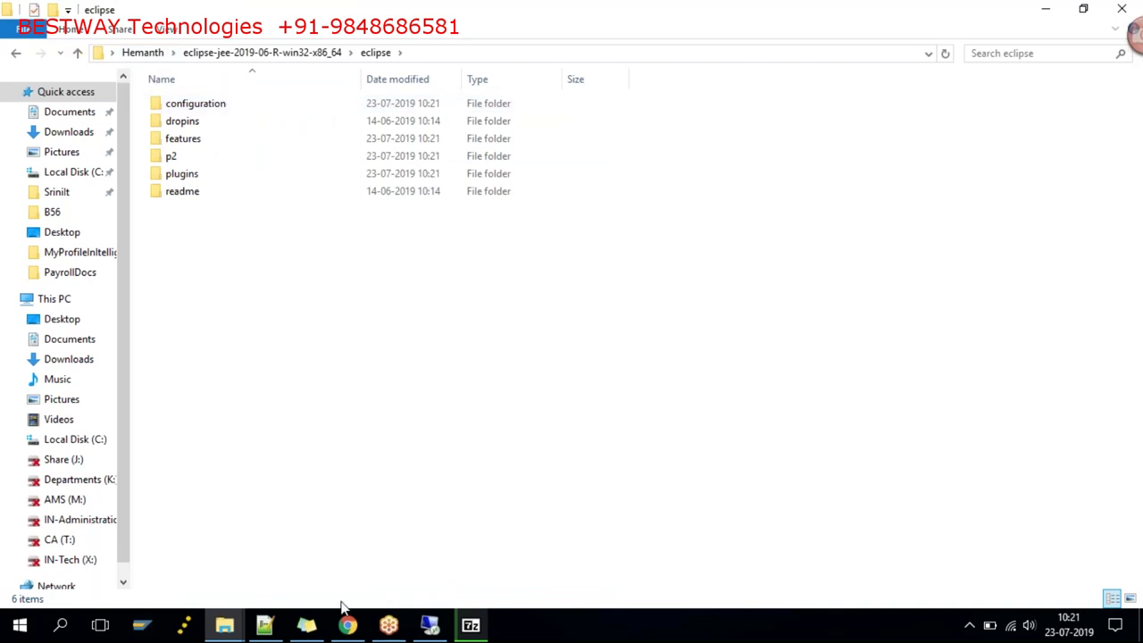
Step: Switch to SAP HANA Studio in the remote session and check the installed SAPUI5 features in its product information
left_click(430, 625)
key("super+d")
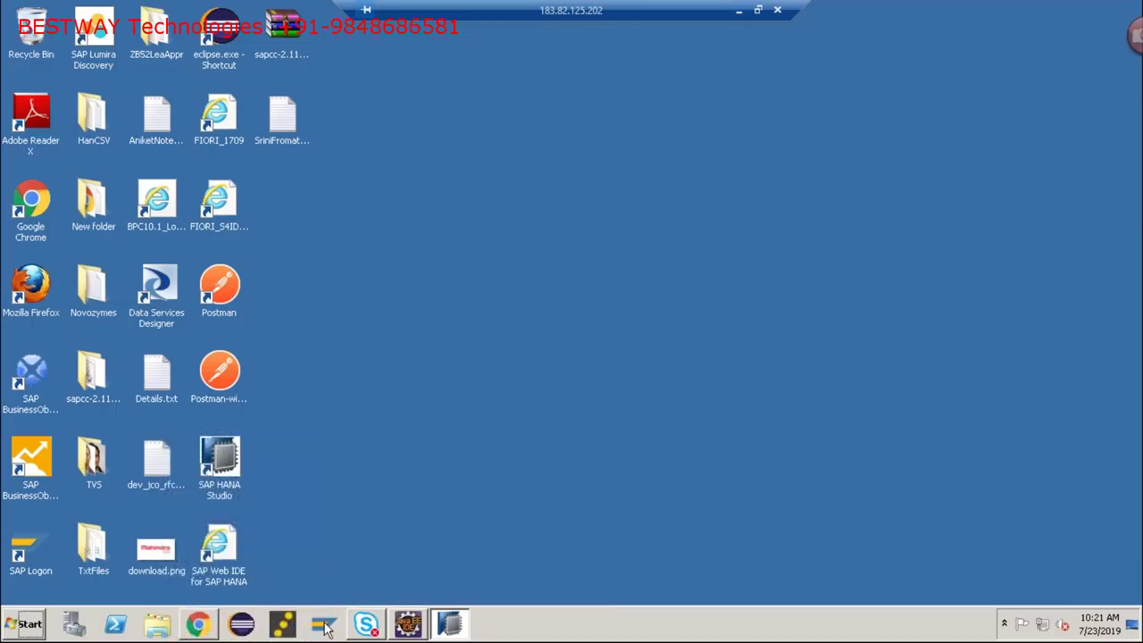
left_click(449, 625)
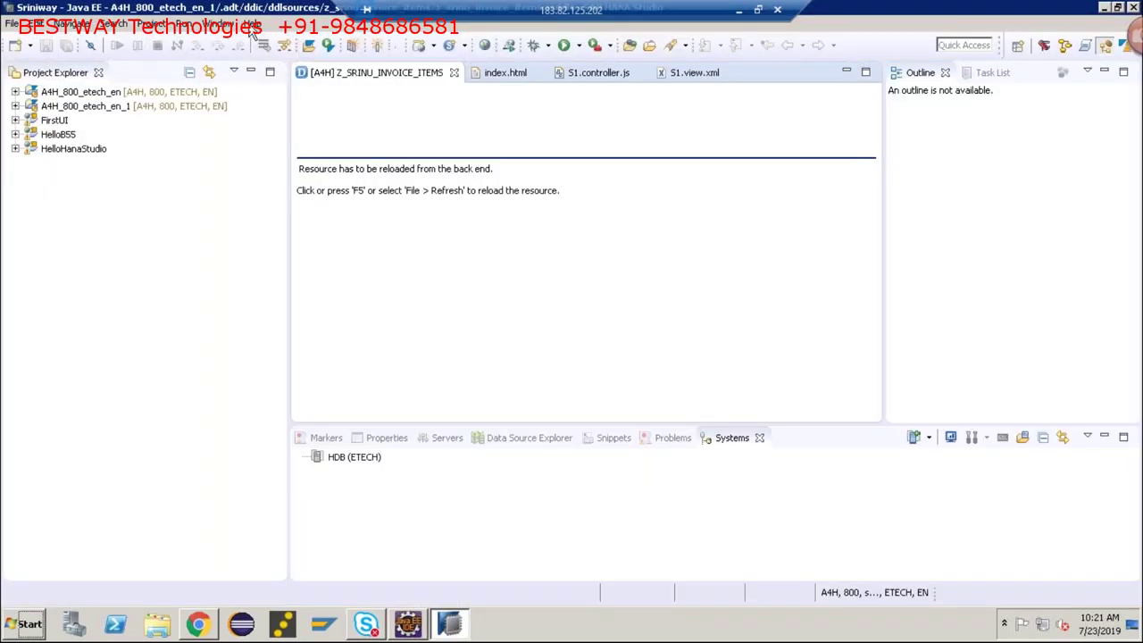
left_click(253, 24)
key("Escape")
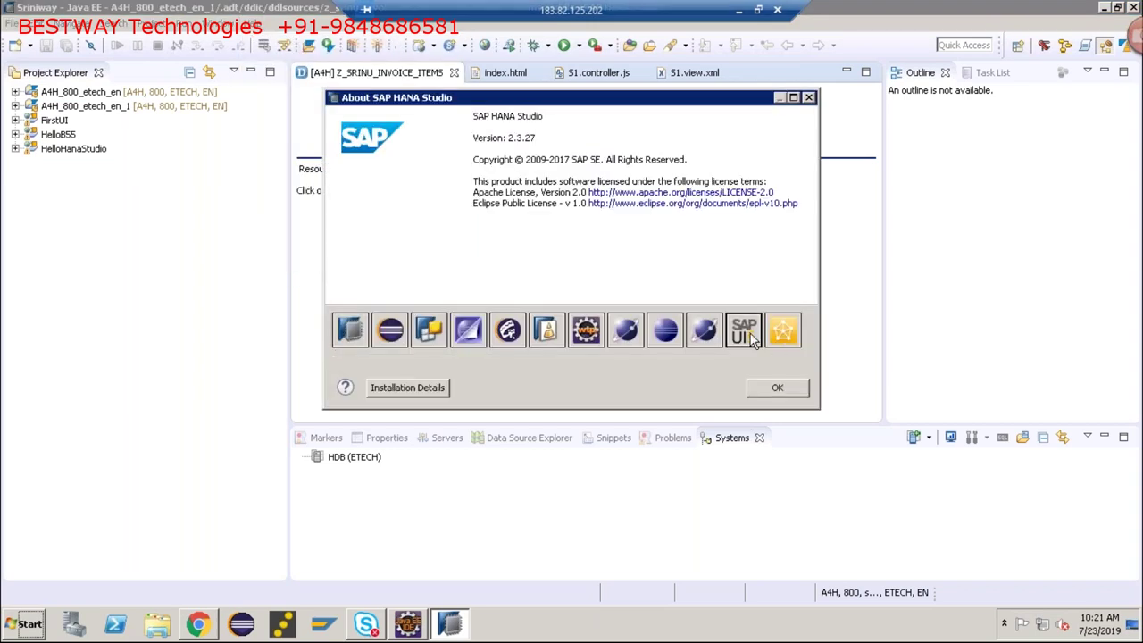
left_click(752, 340)
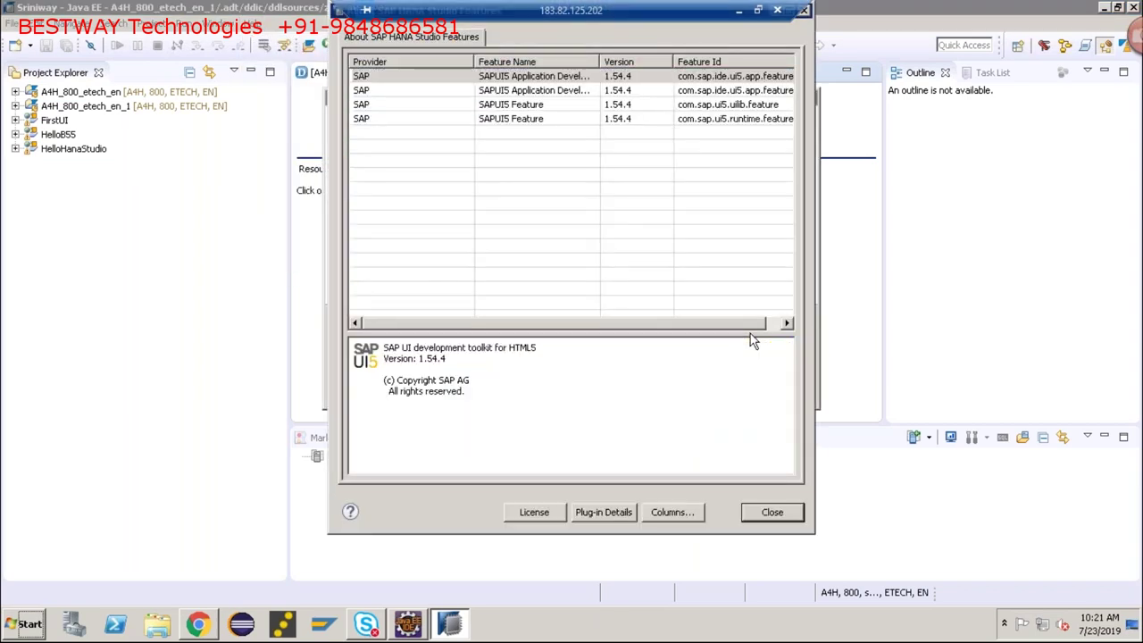
left_click(774, 512)
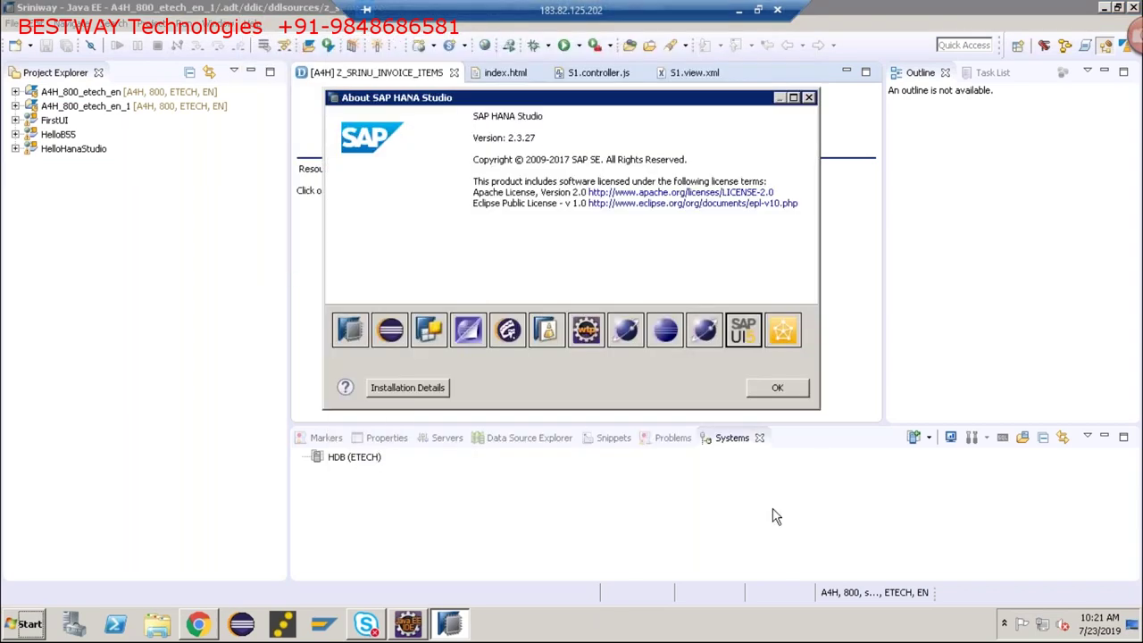
left_click(770, 390)
Step: Start a new SAPUI5 Application Project named HelloHeamnth, finding its wizard with "sapui5"
left_click(12, 24)
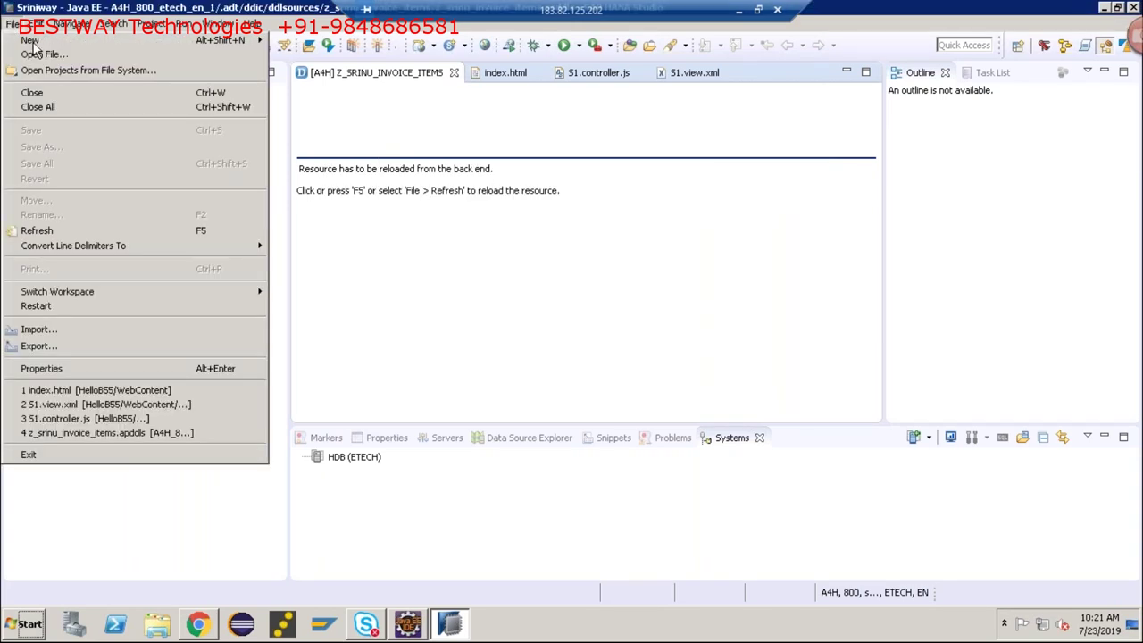
mouse_move(83, 45)
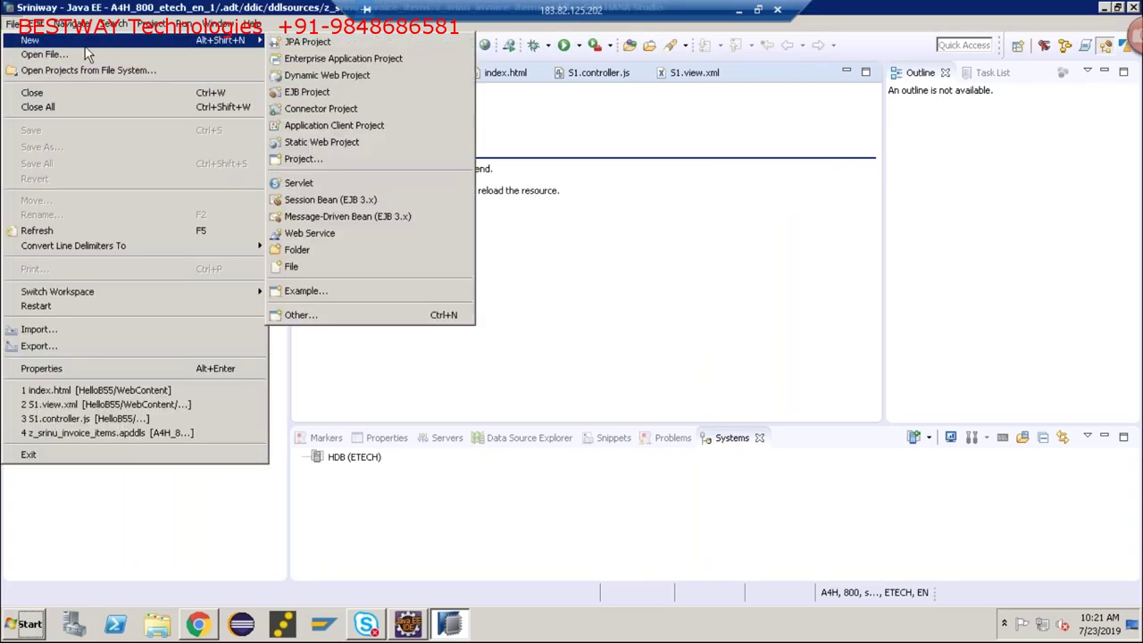
left_click(317, 320)
type("sapui5")
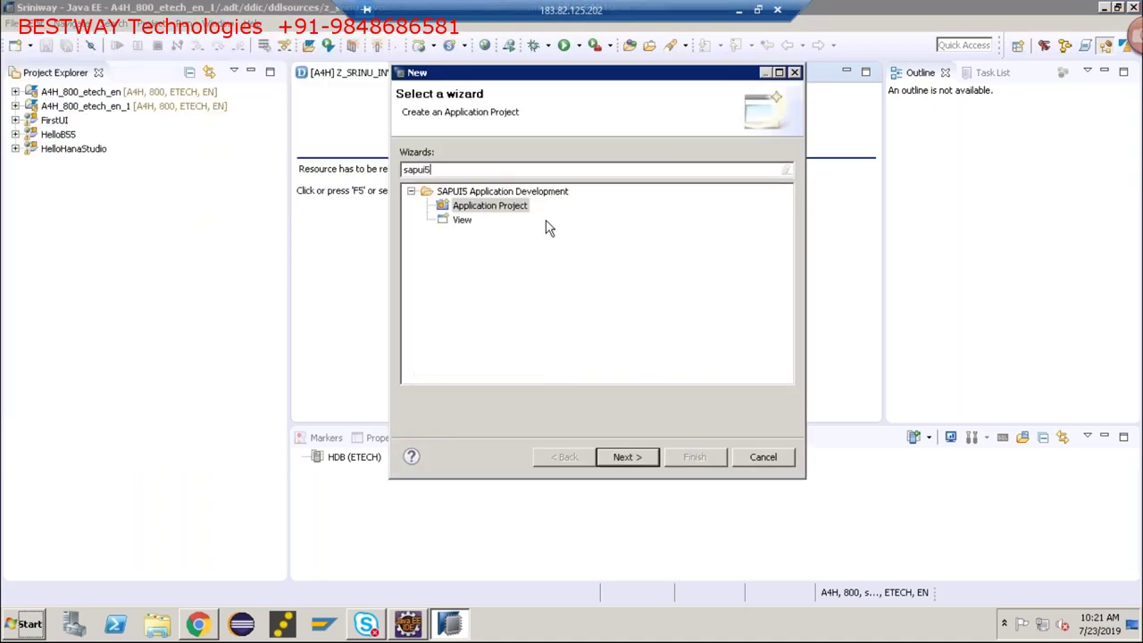
left_click(509, 208)
left_click(615, 460)
type("HelloHeamnth")
left_click(623, 456)
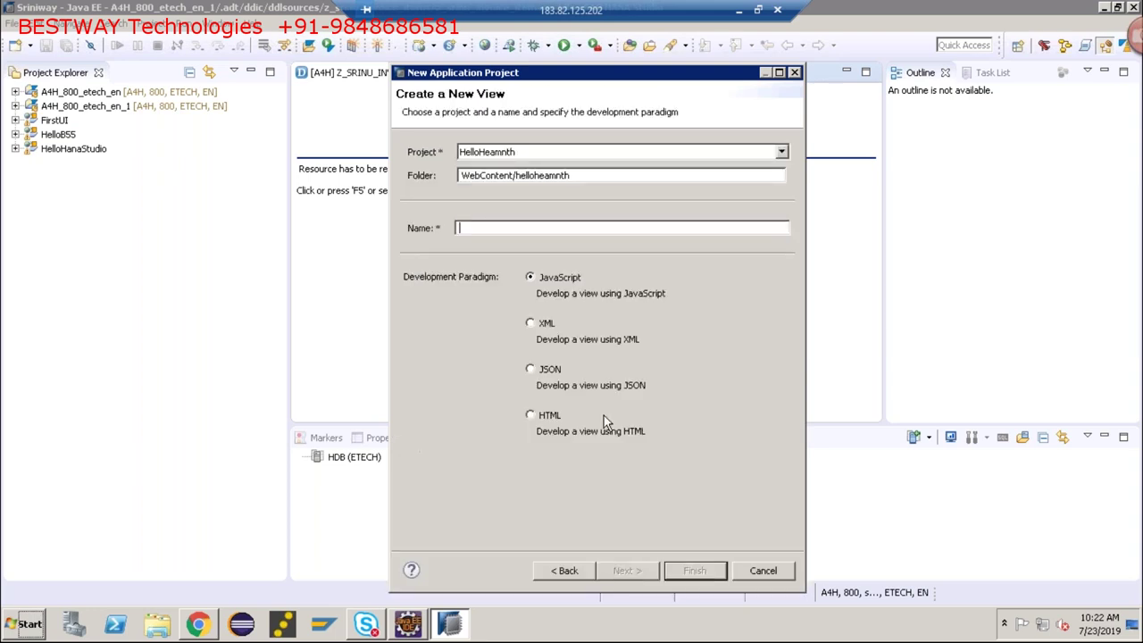
Step: Define the initial view S1 with the XML development paradigm and finish creating the project
type("S1")
left_click(530, 323)
left_click(692, 570)
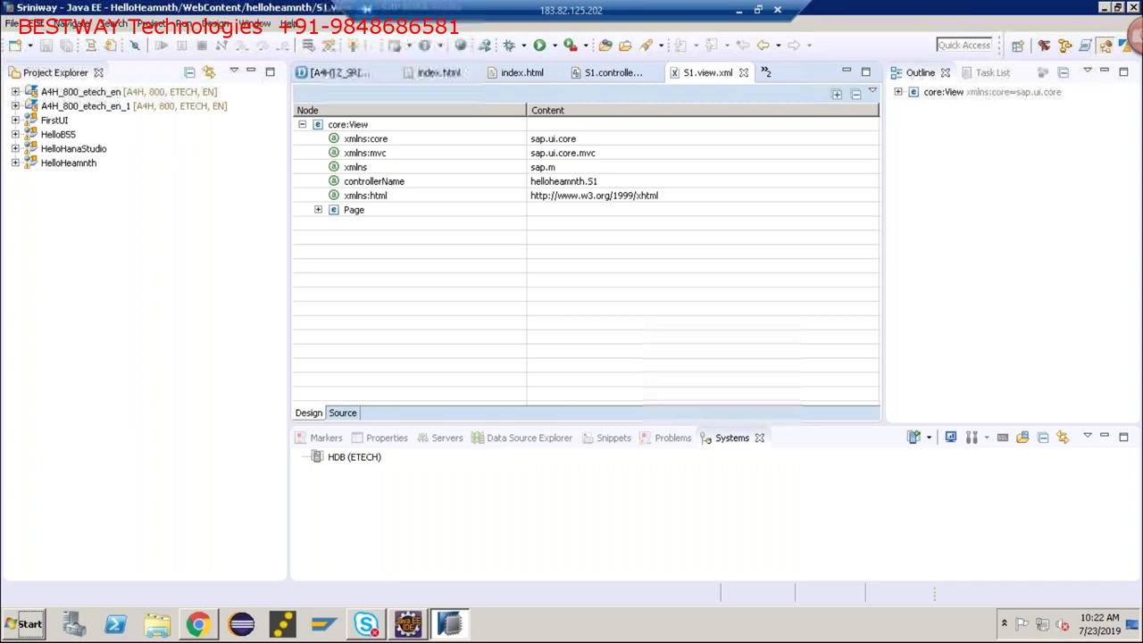
Step: Run the HelloHeamnth project as a Web App Preview
left_click(55, 165)
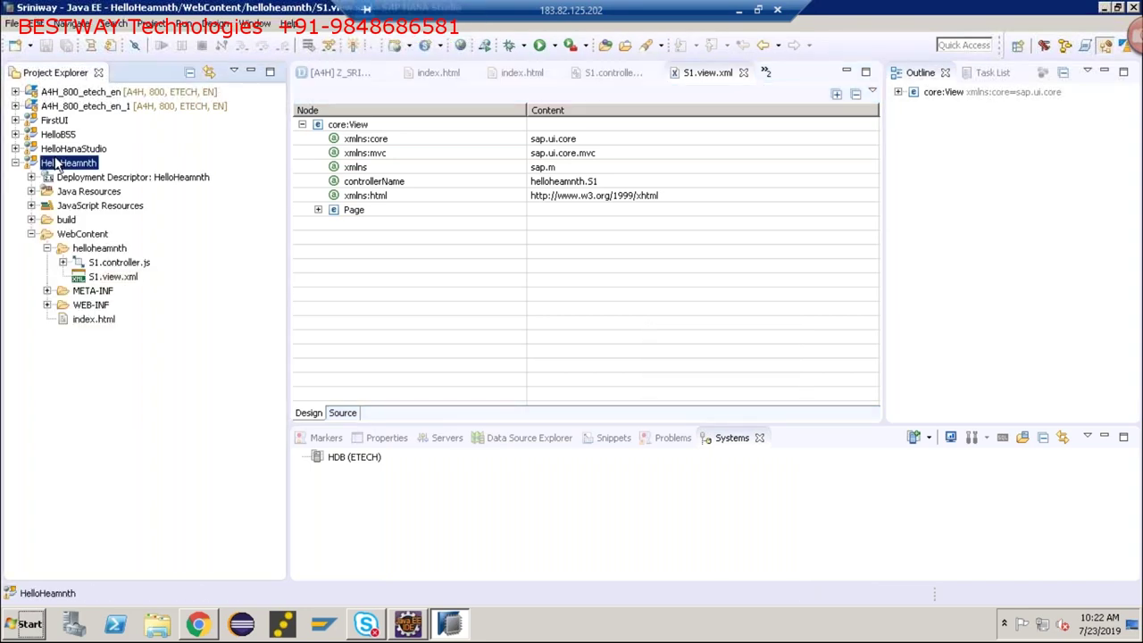
right_click(55, 163)
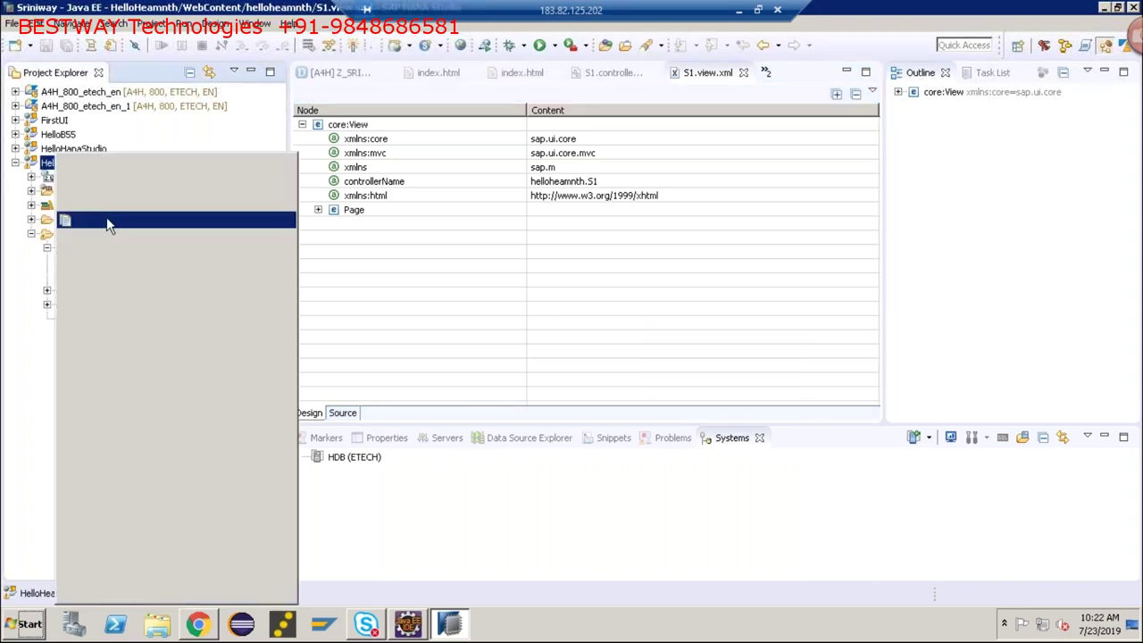
mouse_move(112, 439)
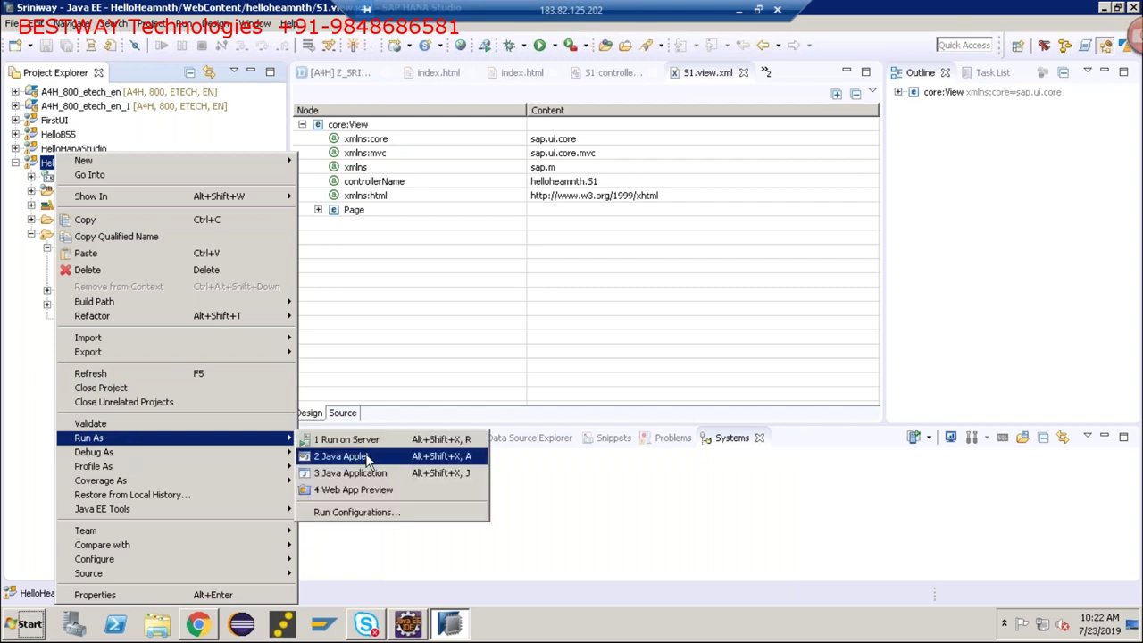
left_click(357, 493)
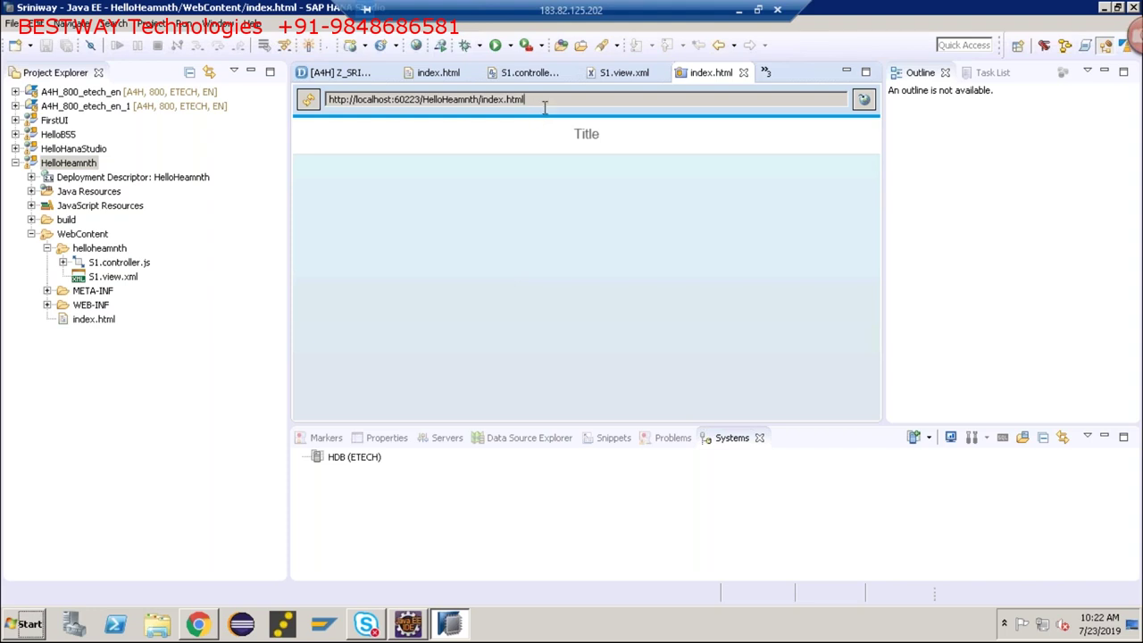
Step: Copy the app preview's URL and load localhost:60223/HelloHeamnth/index.html in a new Chrome tab
left_click_drag(528, 101, 273, 75)
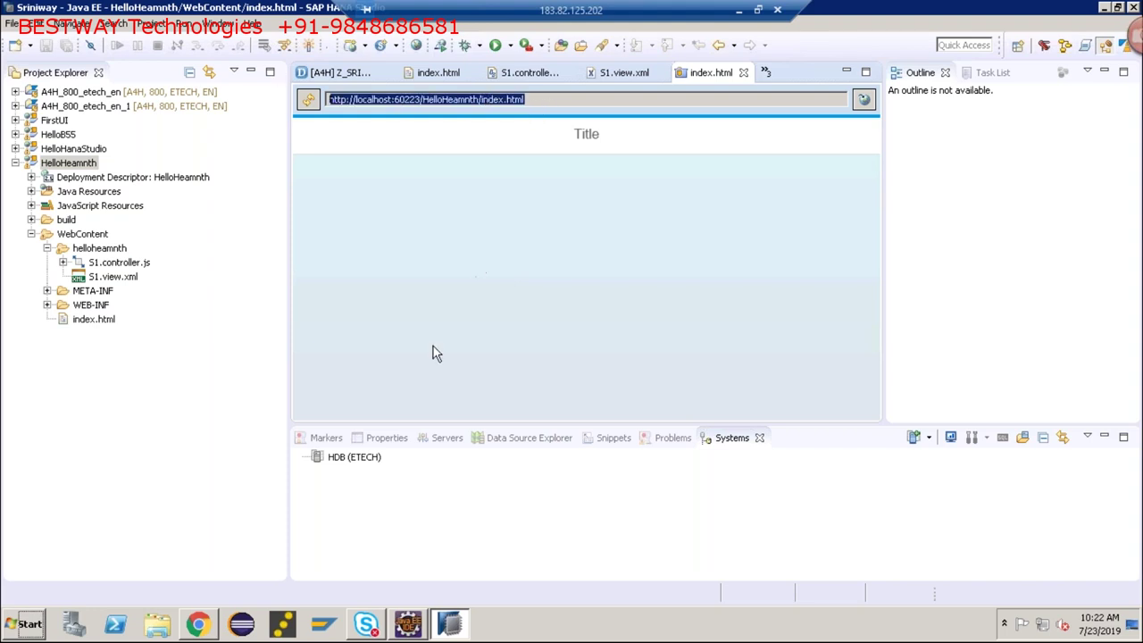
mouse_move(211, 627)
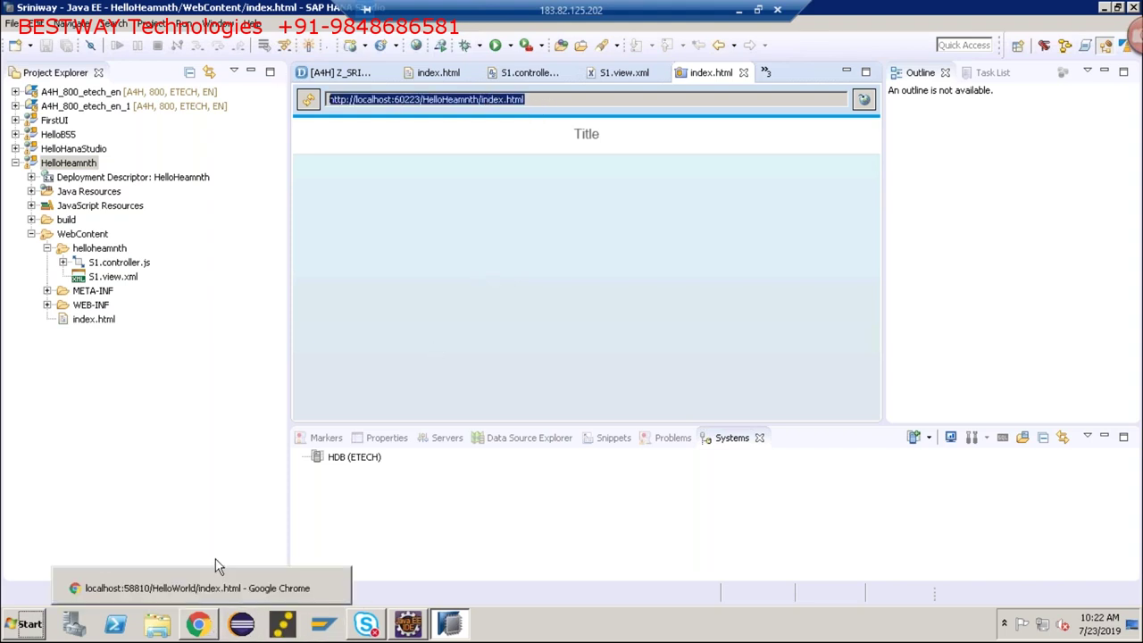
left_click(212, 587)
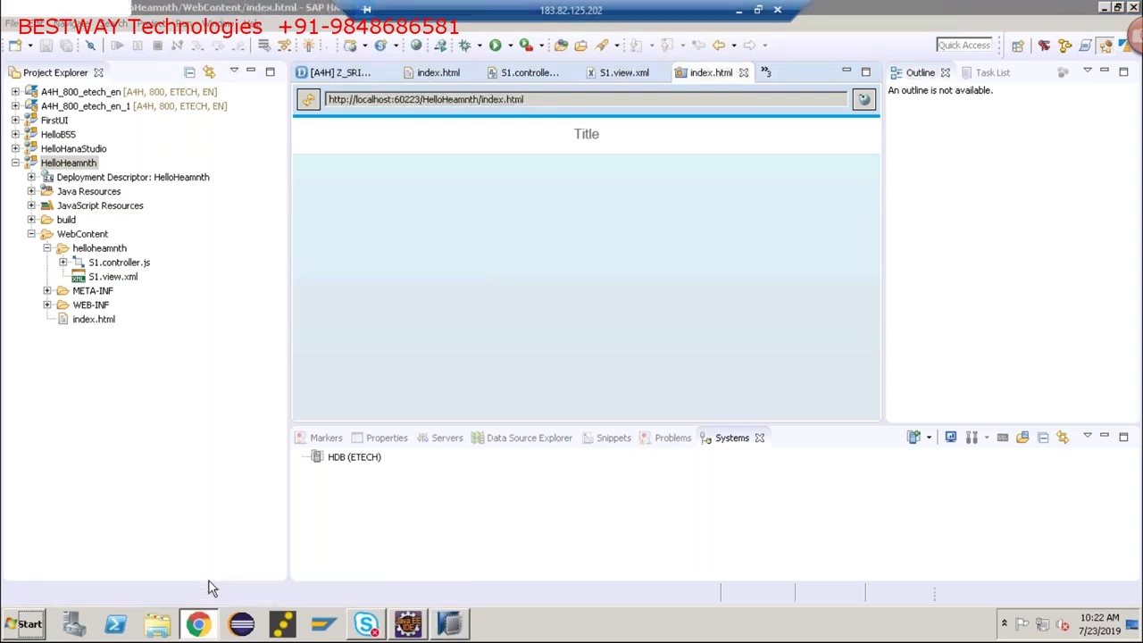
key("ctrl+t")
type("localhost:60223/HelloHeamrithy/index.html")
key("Return")
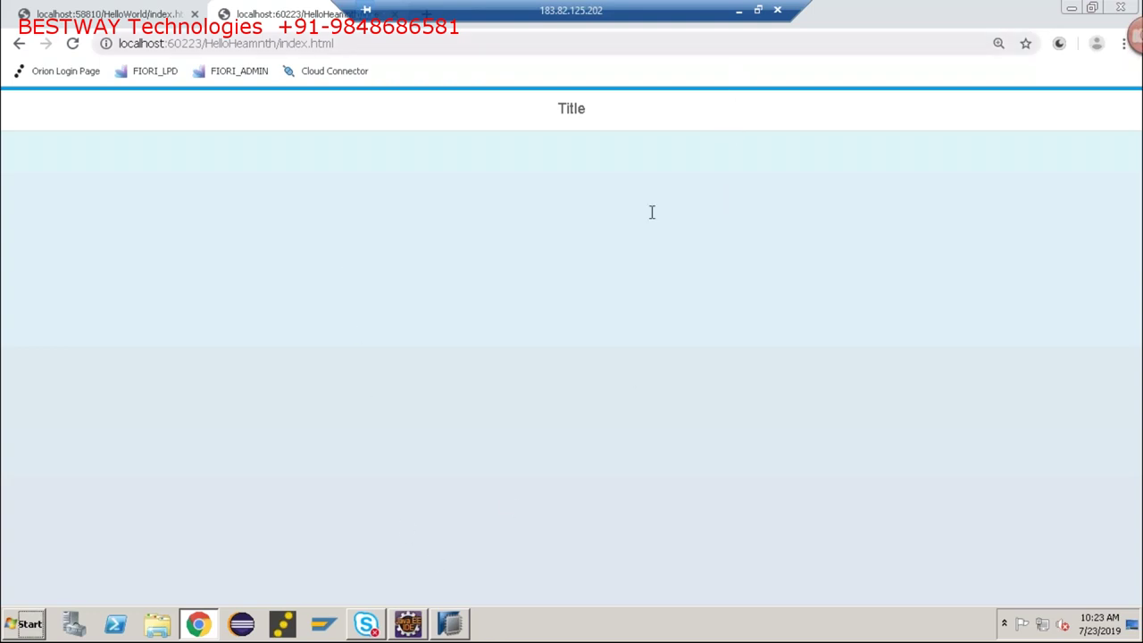
Step: Leave the remote session for notes.txt in Notepad++ and place the cursor on a blank line below the last dashed separator
left_click(737, 11)
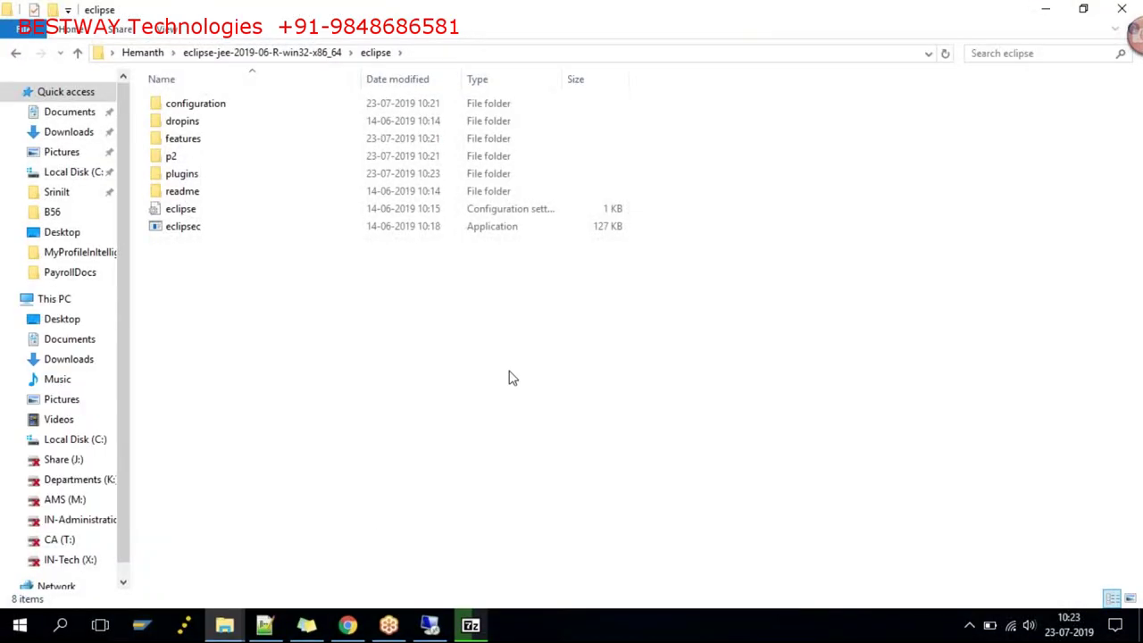
left_click(266, 625)
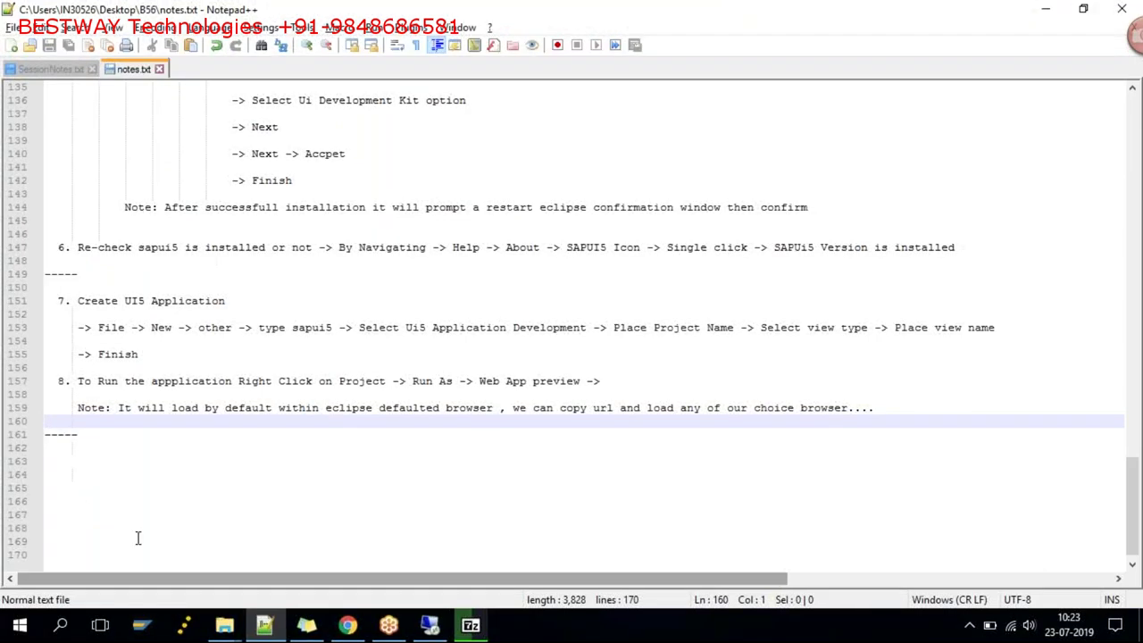
left_click(99, 483)
key("Up")
key("Up")
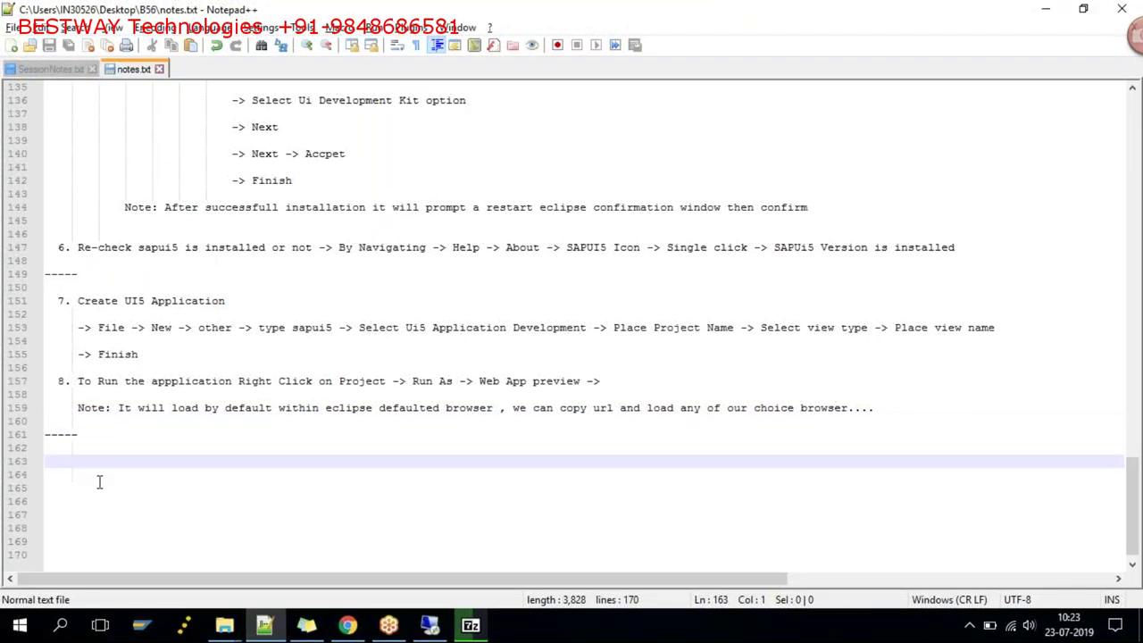
type("Steps To Create")
key("BackSpace")
key("BackSpace")
key("BackSpace")
key("BackSpace")
key("BackSpace")
key("BackSpace")
key("BackSpace")
key("BackSpace")
key("BackSpace")
key("BackSpace")
key("BackSpace")
key("BackSpace")
key("BackSpace")
key("BackSpace")
key("BackSpace")
key("BackSpace")
Step: Add the heading "Pre-Requiste to create ui5 applications:" below the last separator, with a "---" line beneath it
key("Return")
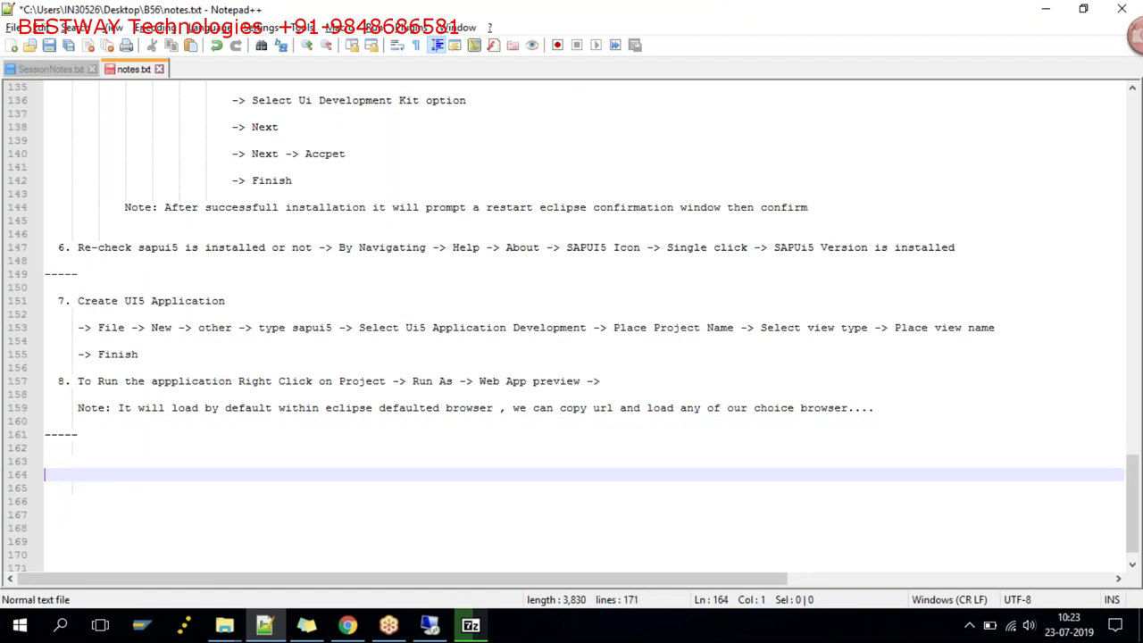
type("Pre-Requiste tp")
key("BackSpace")
type("o create ")
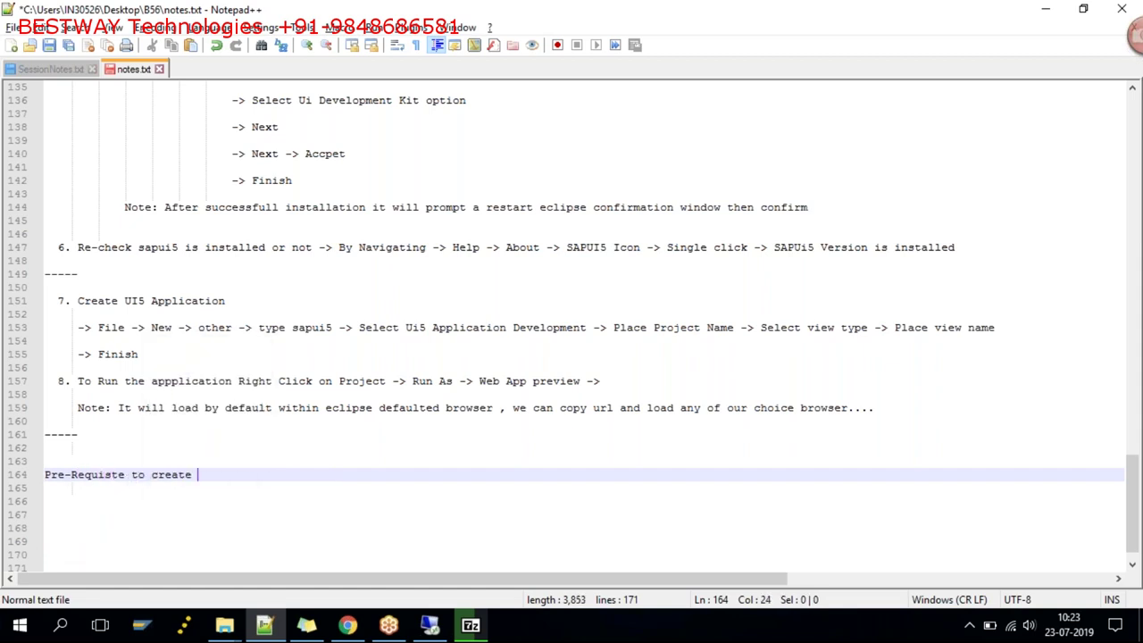
type("ui5 applications:")
key("Return")
type("---")
Step: Begin a numbered list under the prerequisites heading with "1. MVC", leaving a blank line above it
key("Return")
key("Return")
type("1. ")
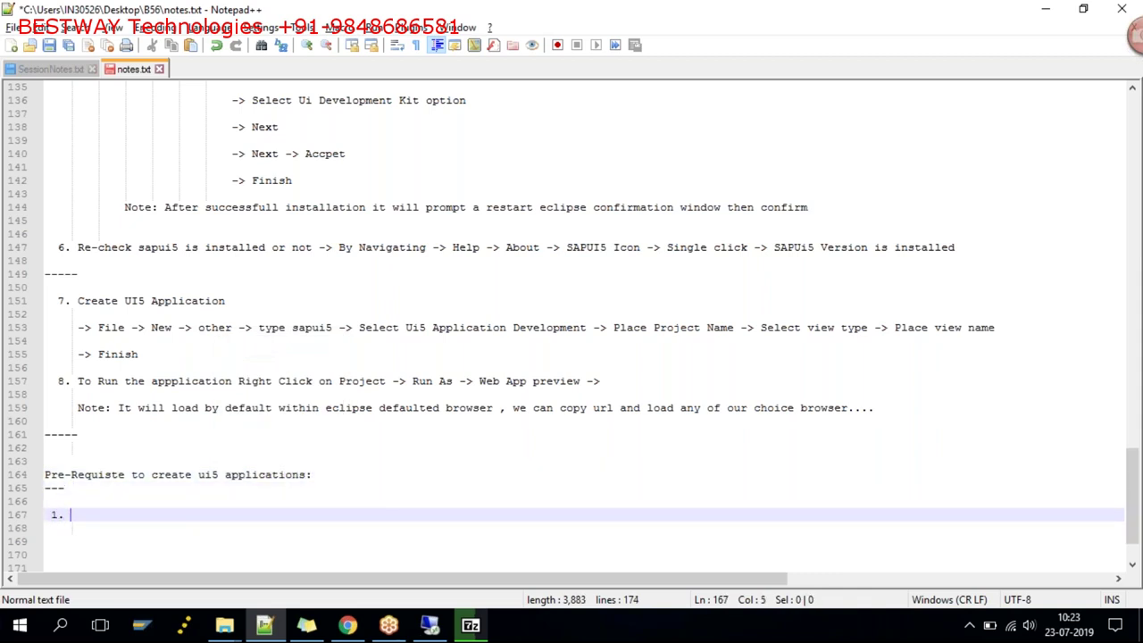
type("MVC")
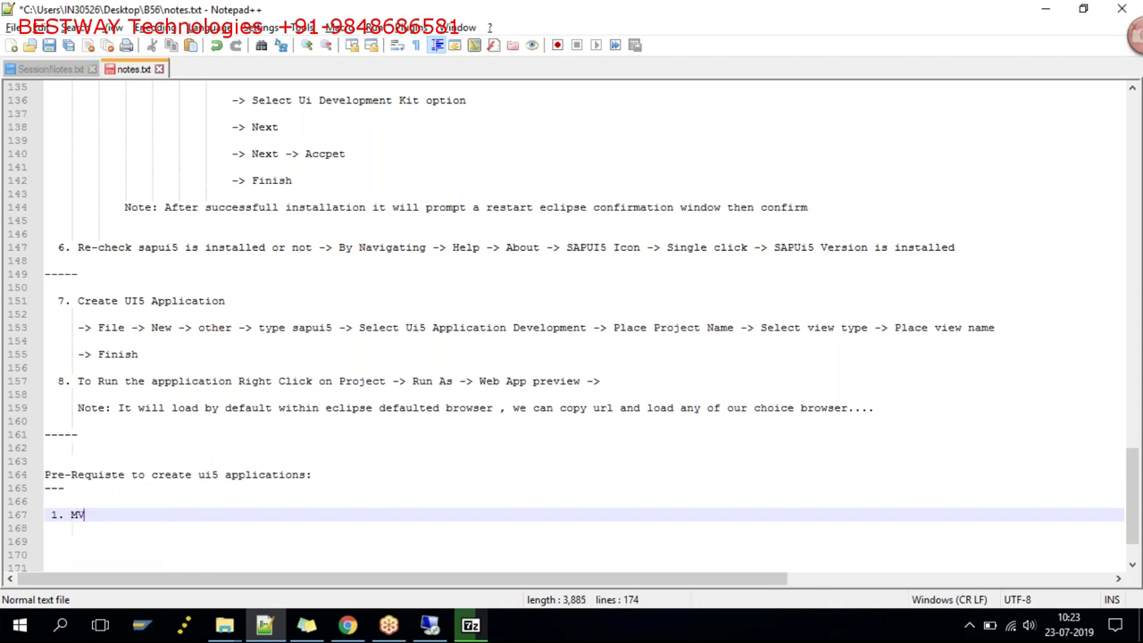